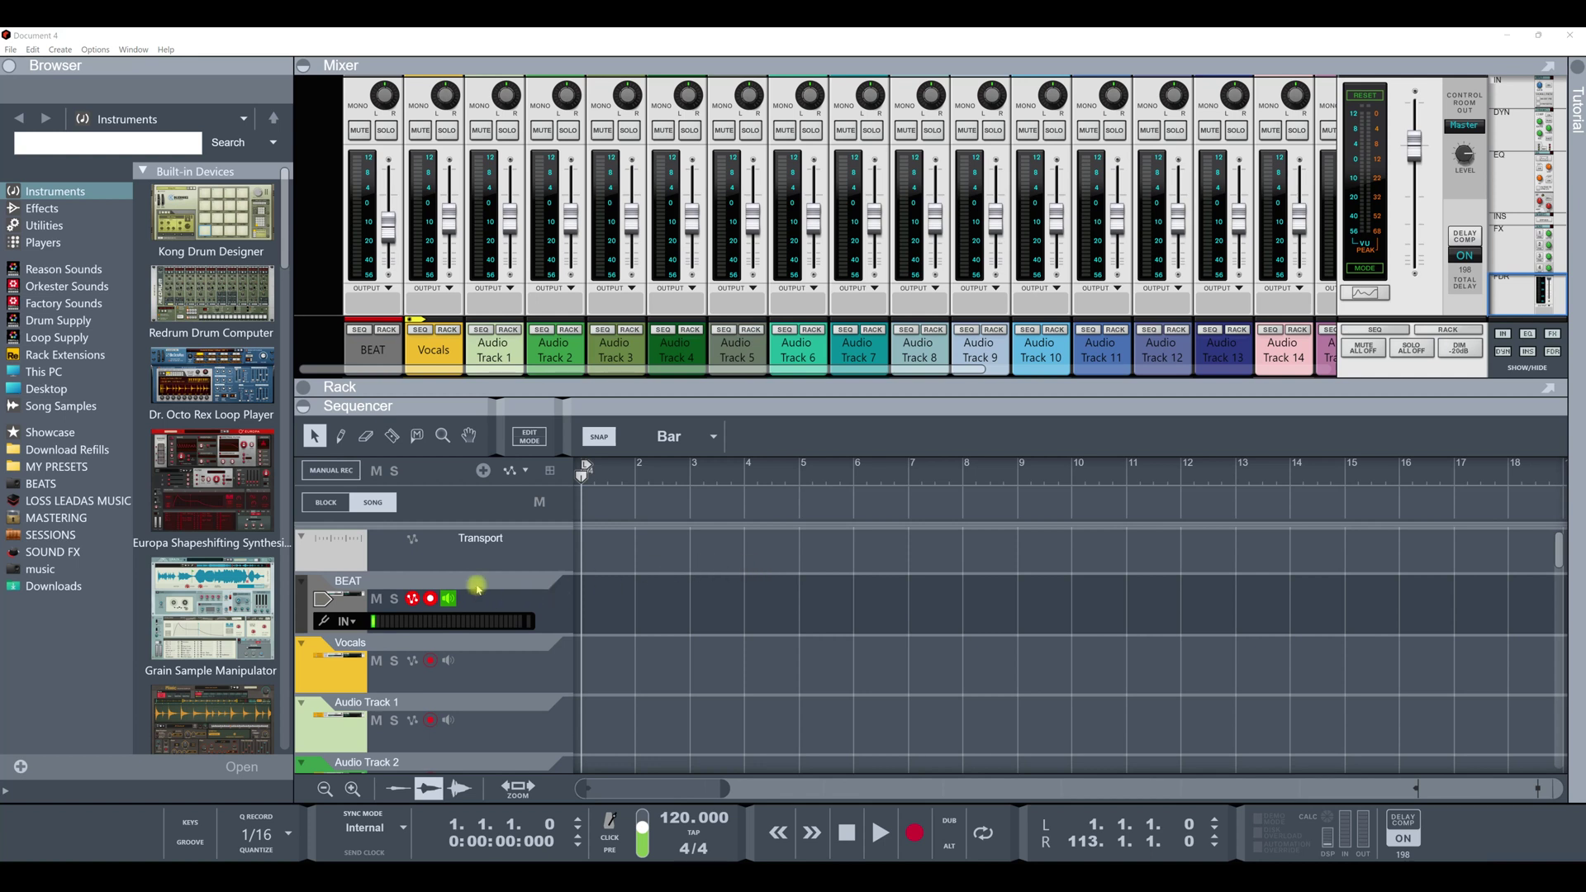
- Select the BEAT track and open its Spectrum EQ window with F2
scroll(505, 651, "down", 5)
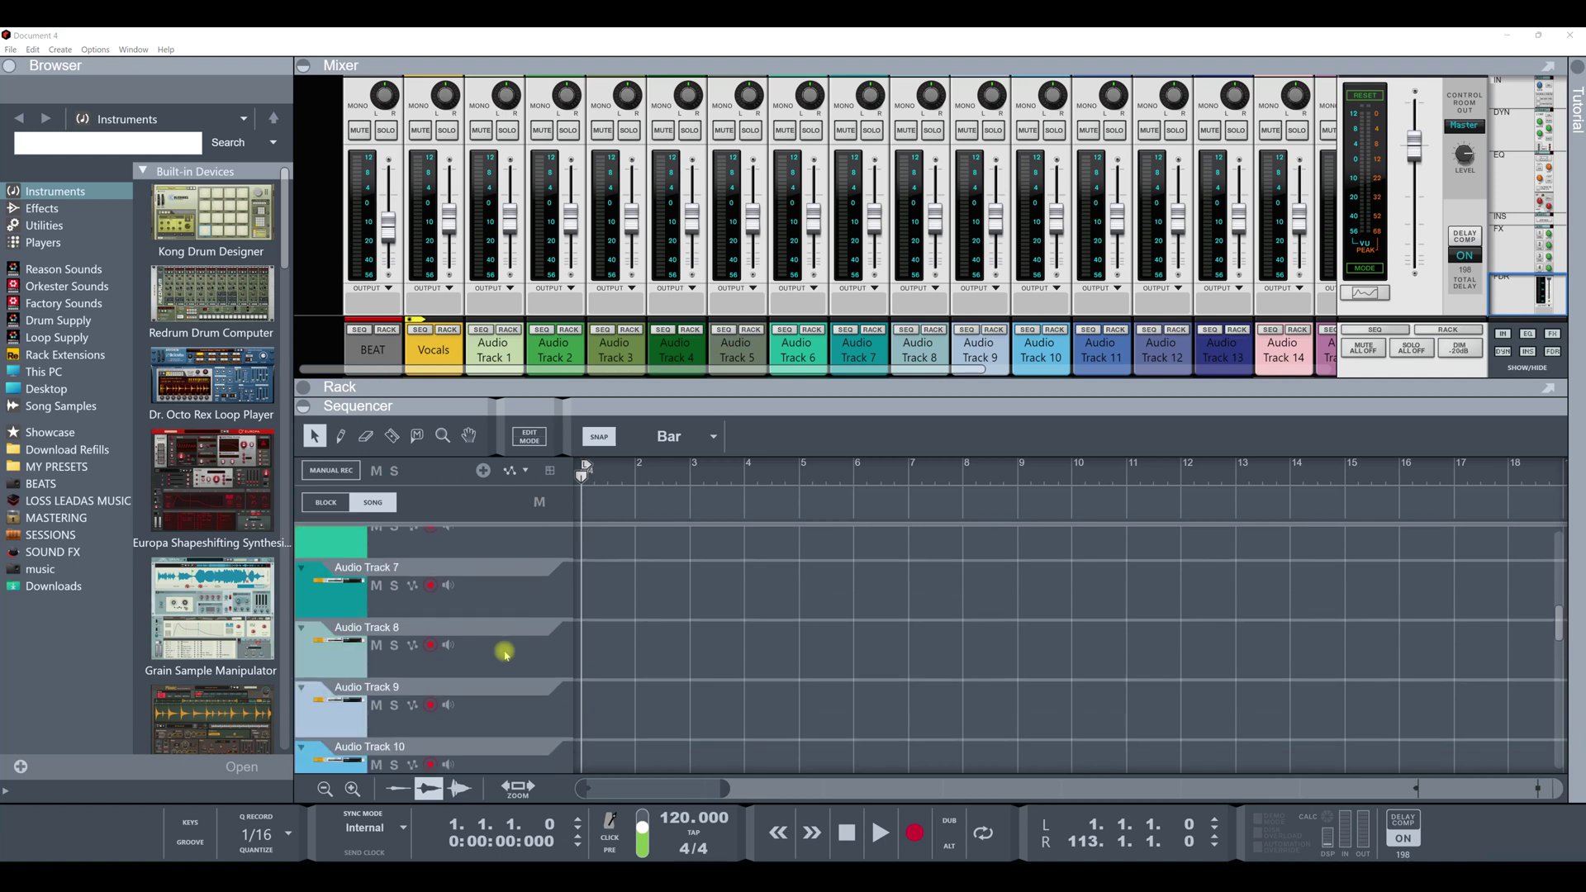
scroll(505, 653, "down", 5)
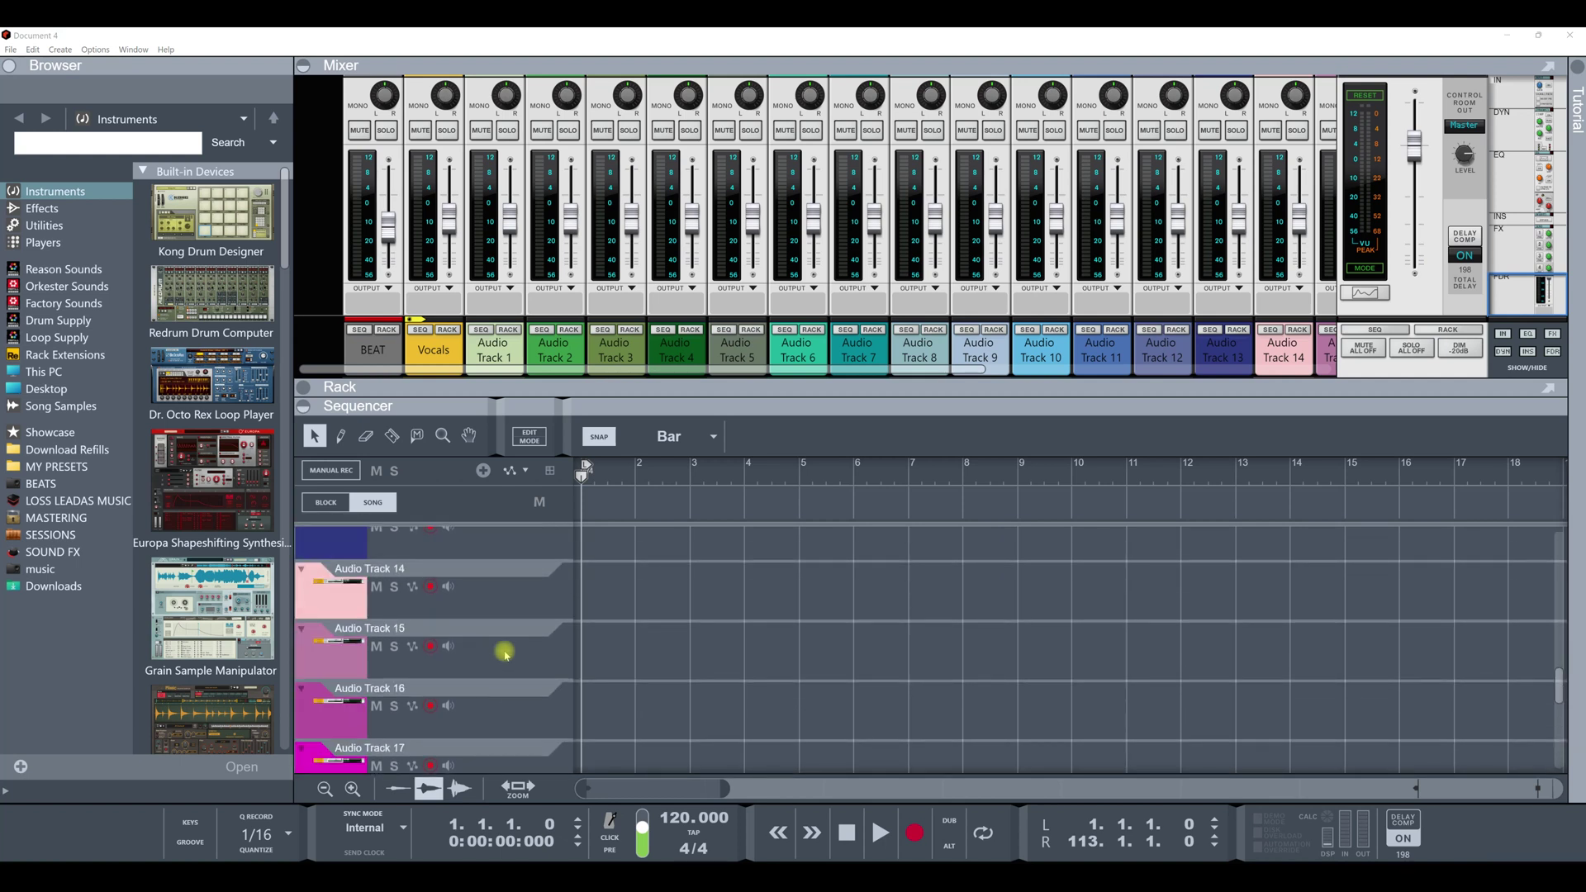
scroll(506, 653, "up", 10)
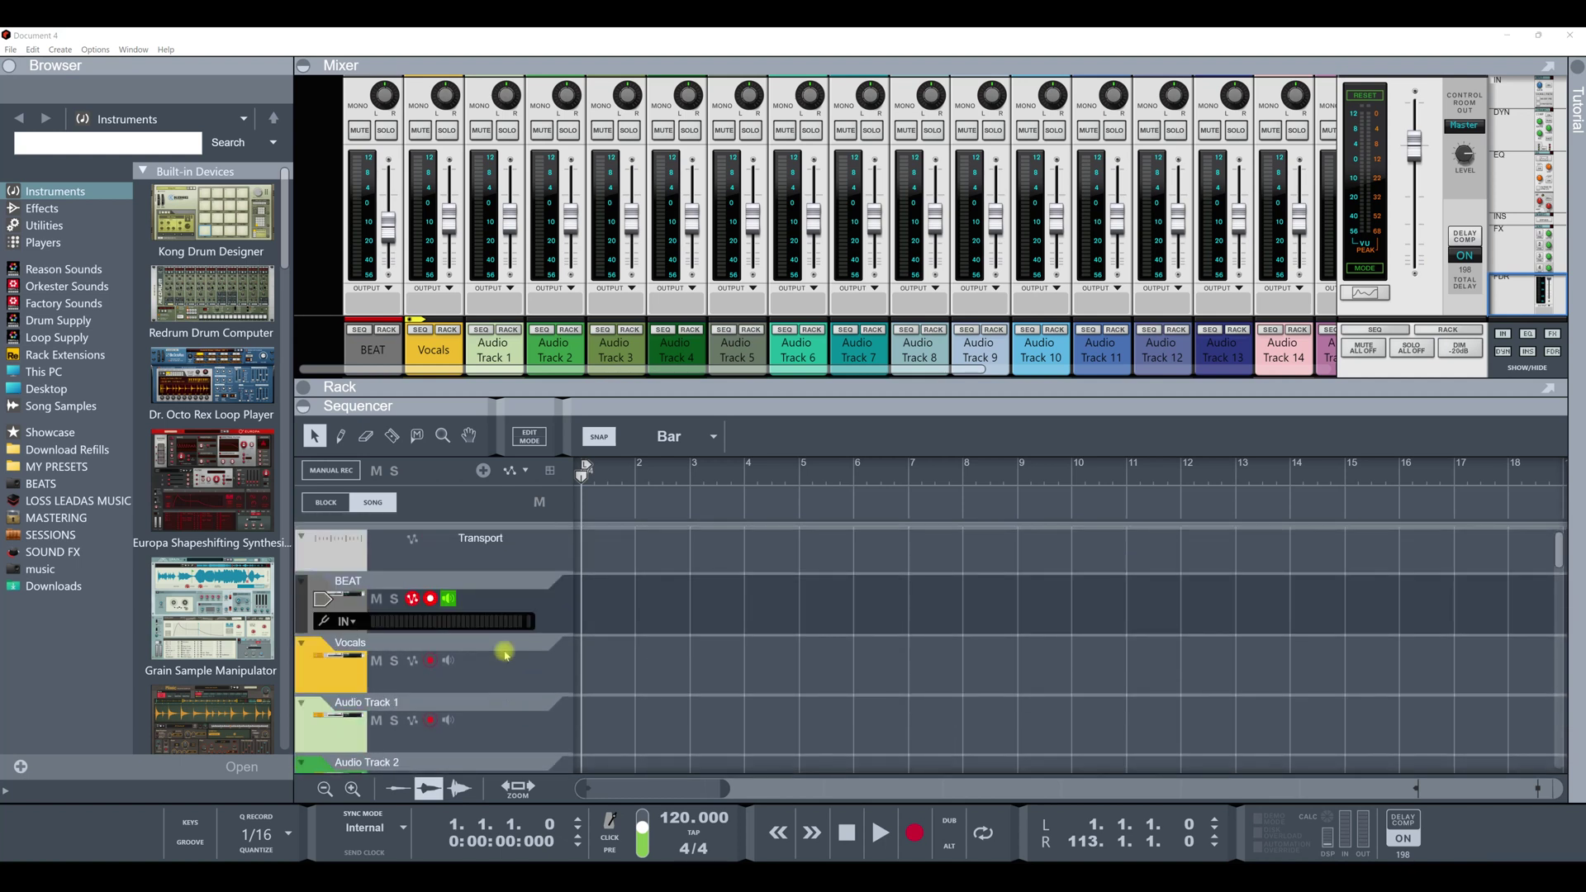
left_click(466, 583)
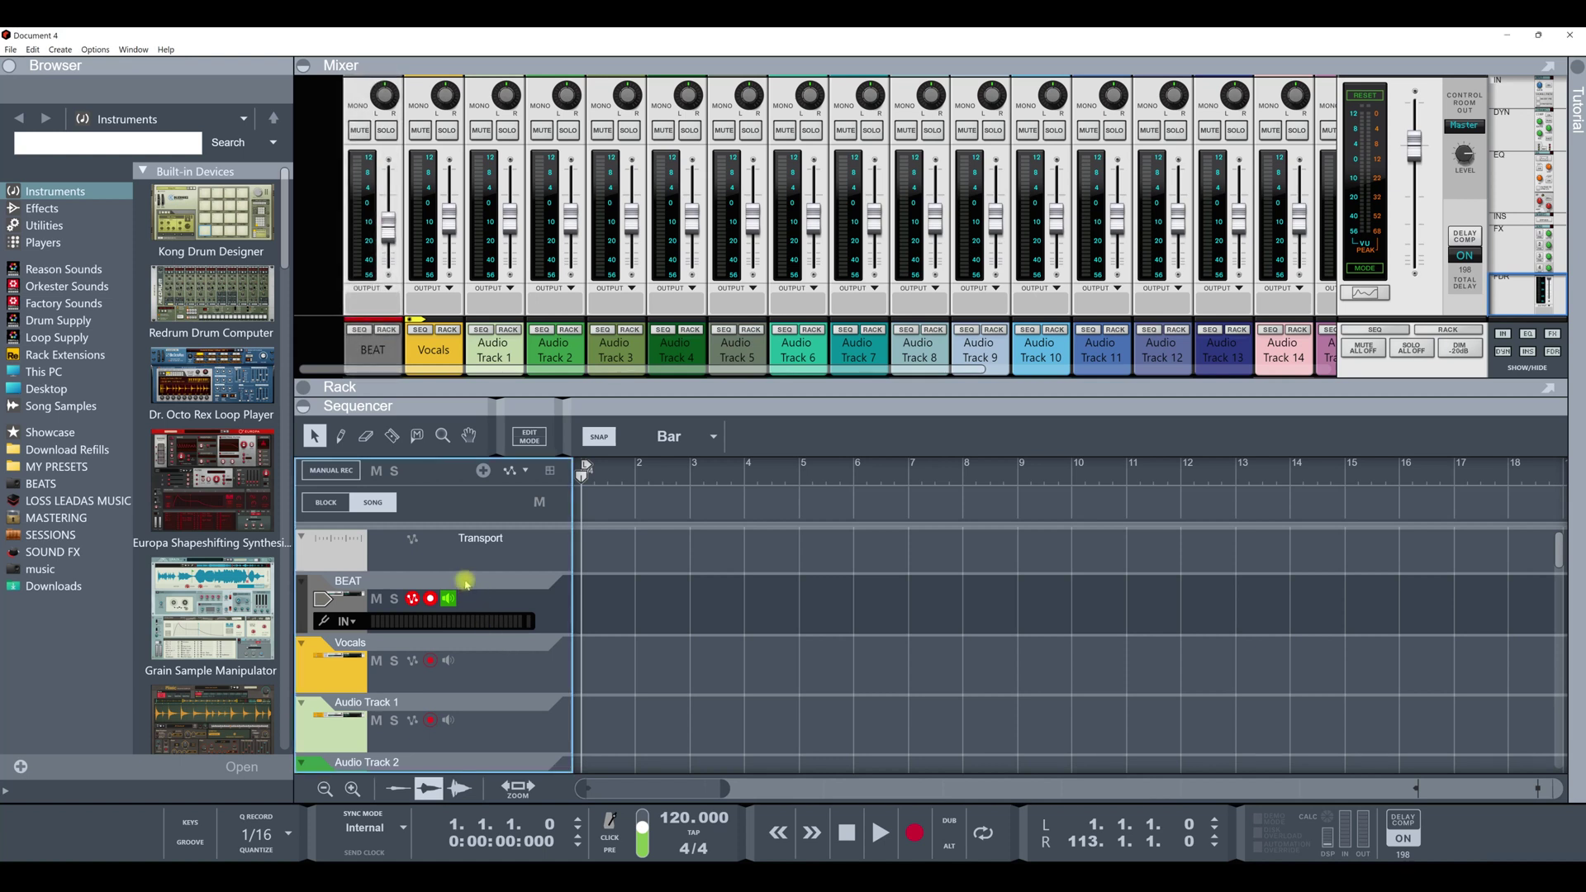
key("F2")
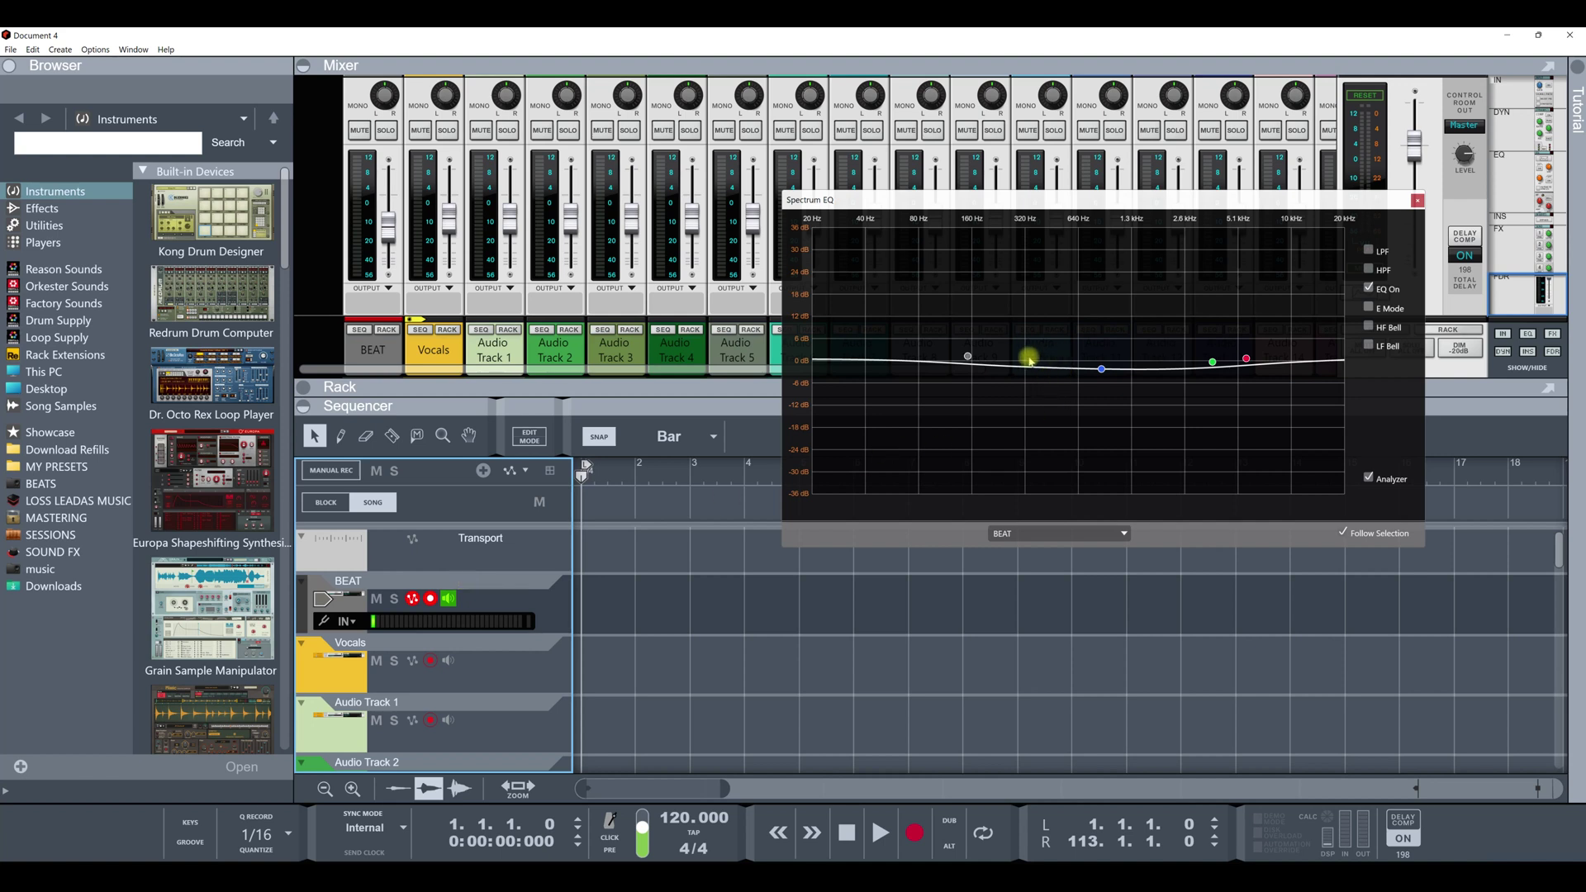
- Check the BEAT channel's low-mid EQ node values, then close the Spectrum EQ window
mouse_move(1098, 369)
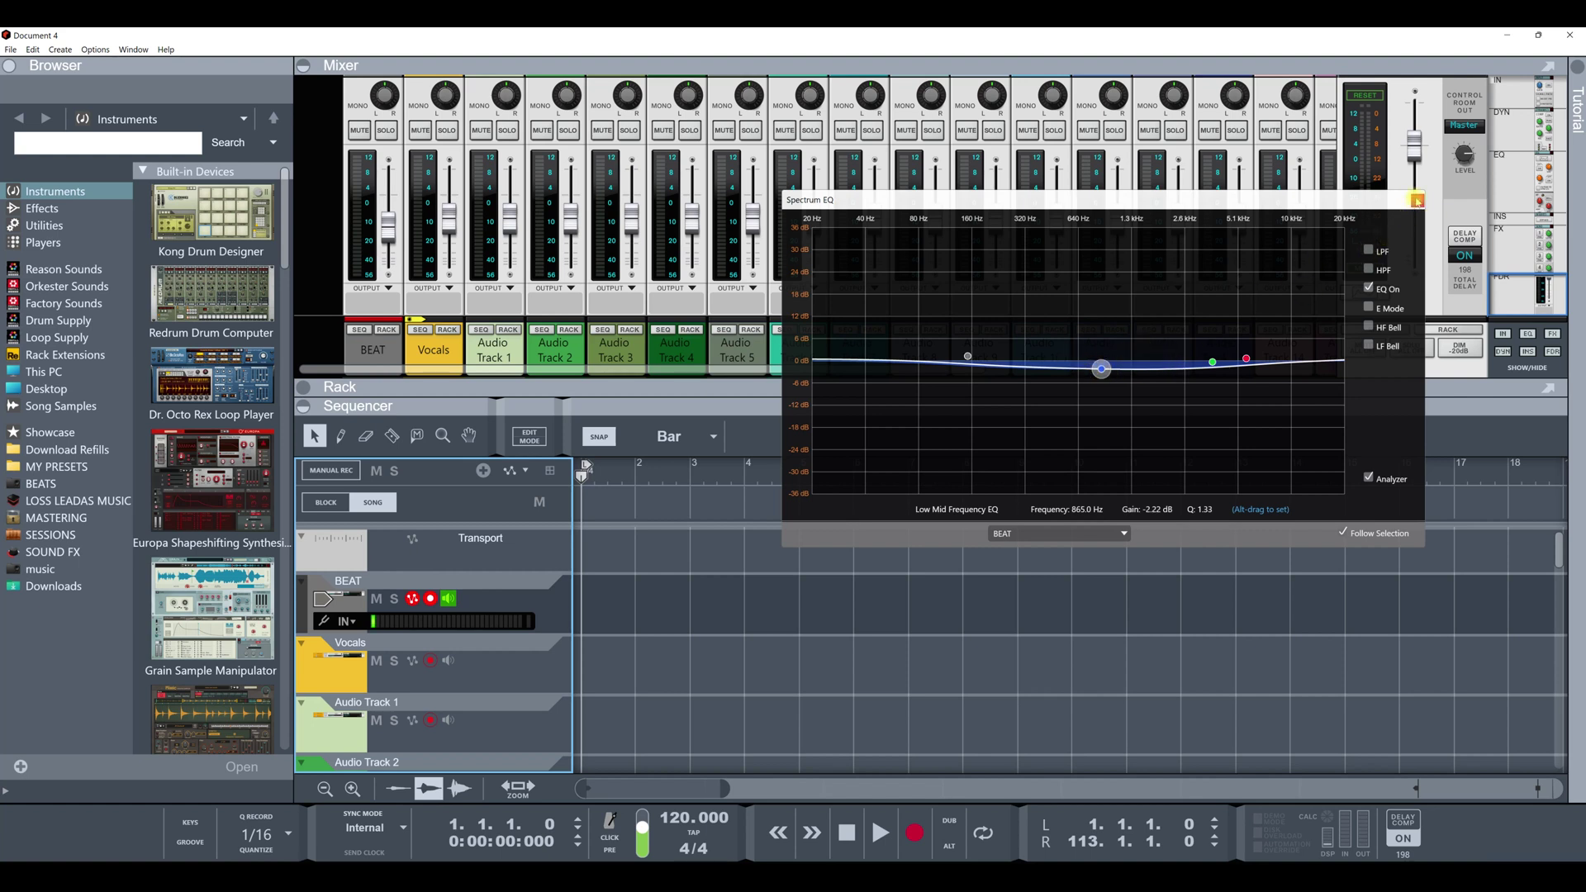
left_click(1417, 201)
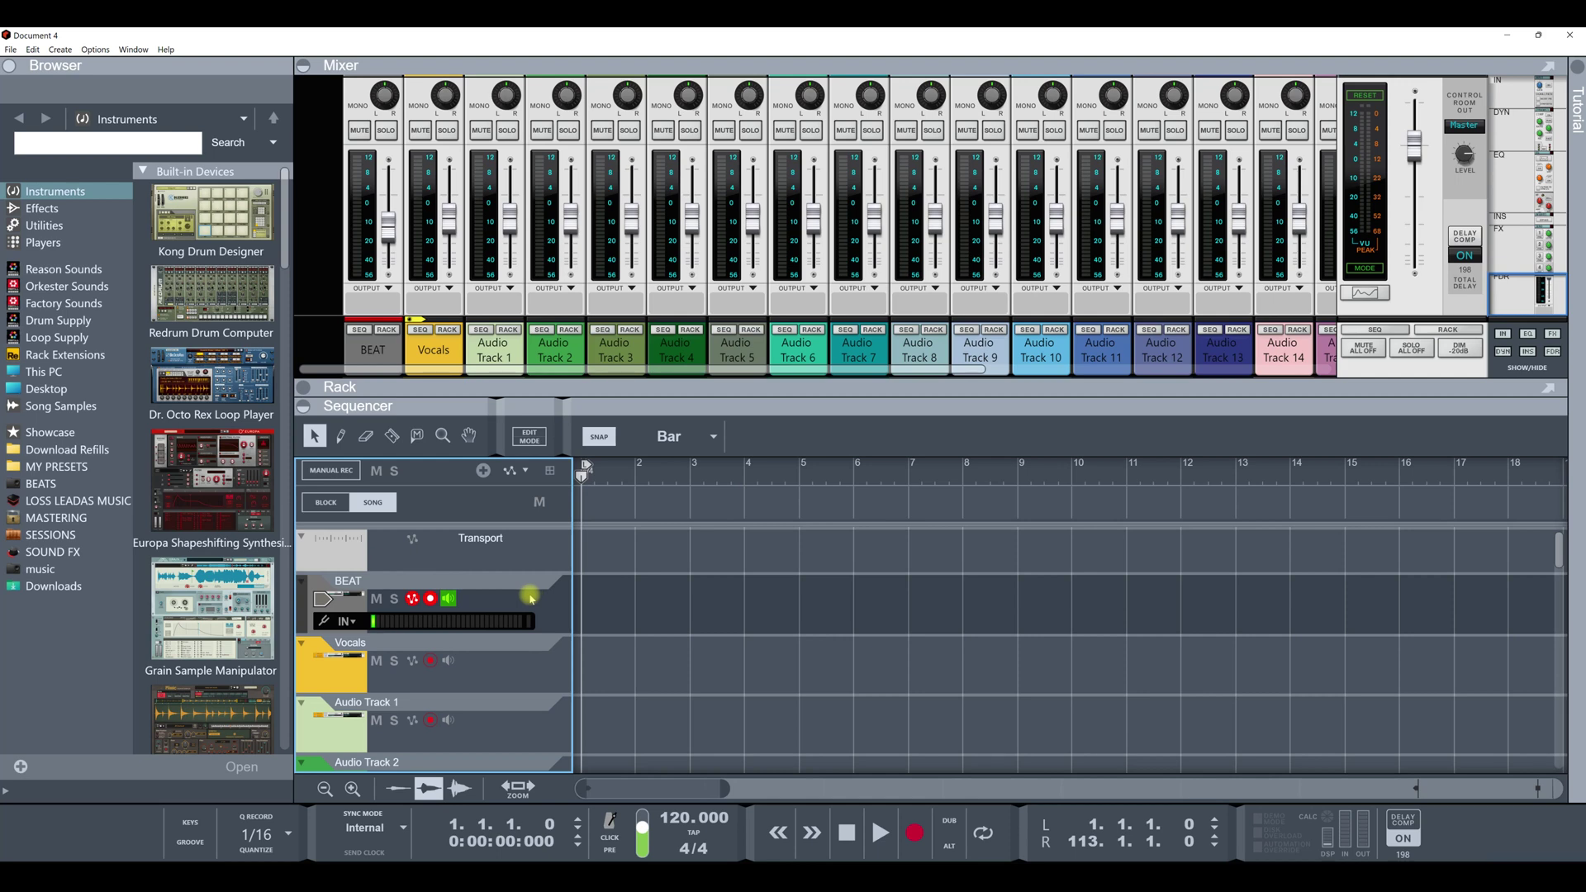
- Show the Vocals track's Neptune device in the rack, then maximize the sequencer
left_click(449, 347)
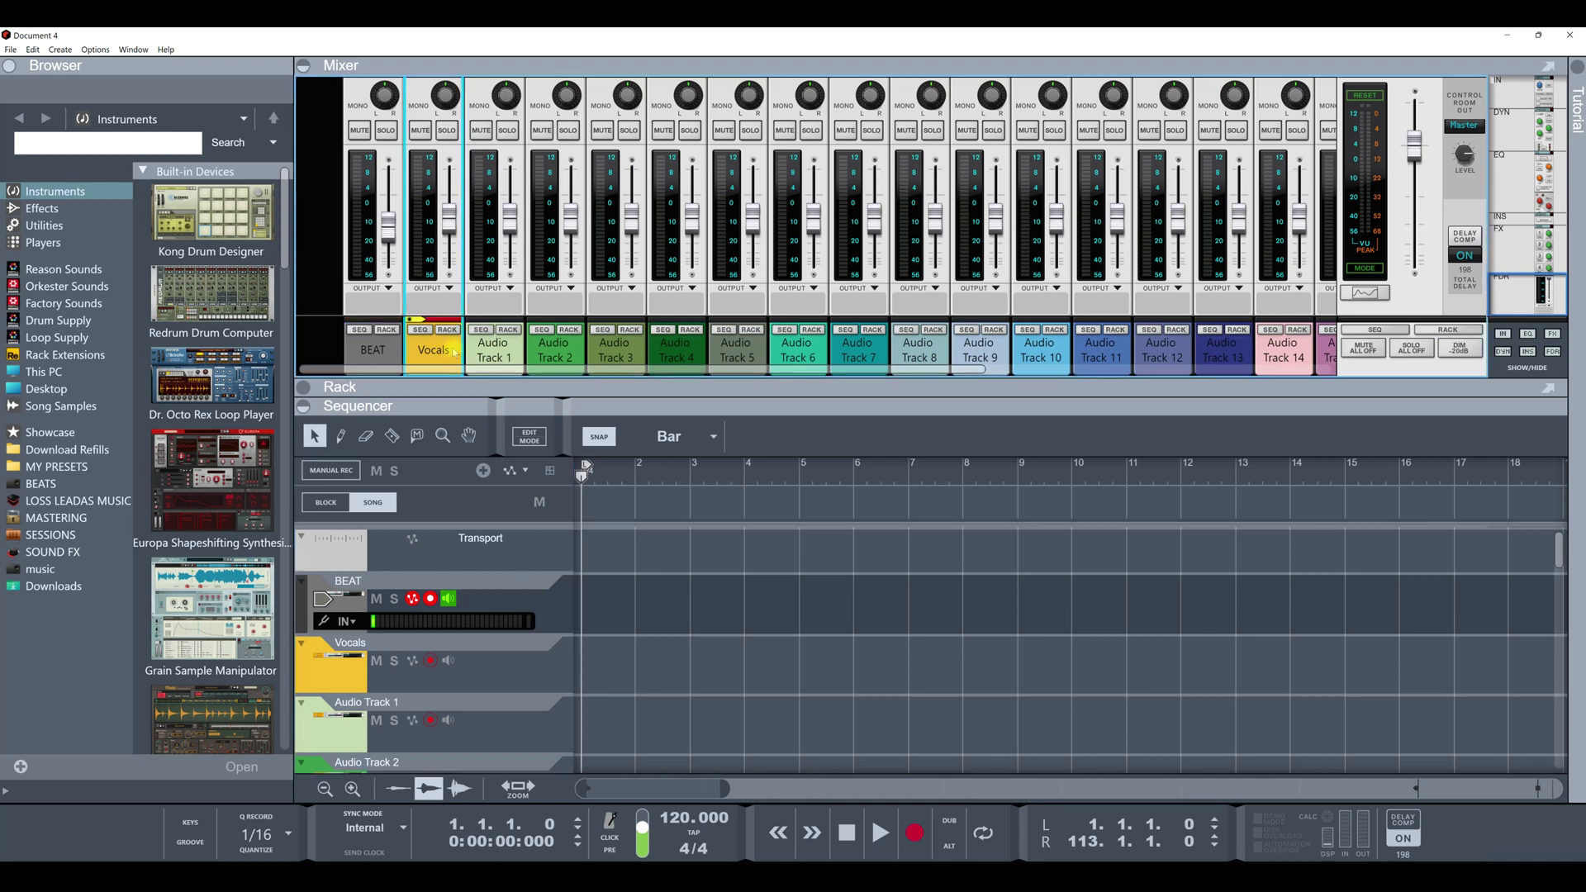
left_click(447, 330)
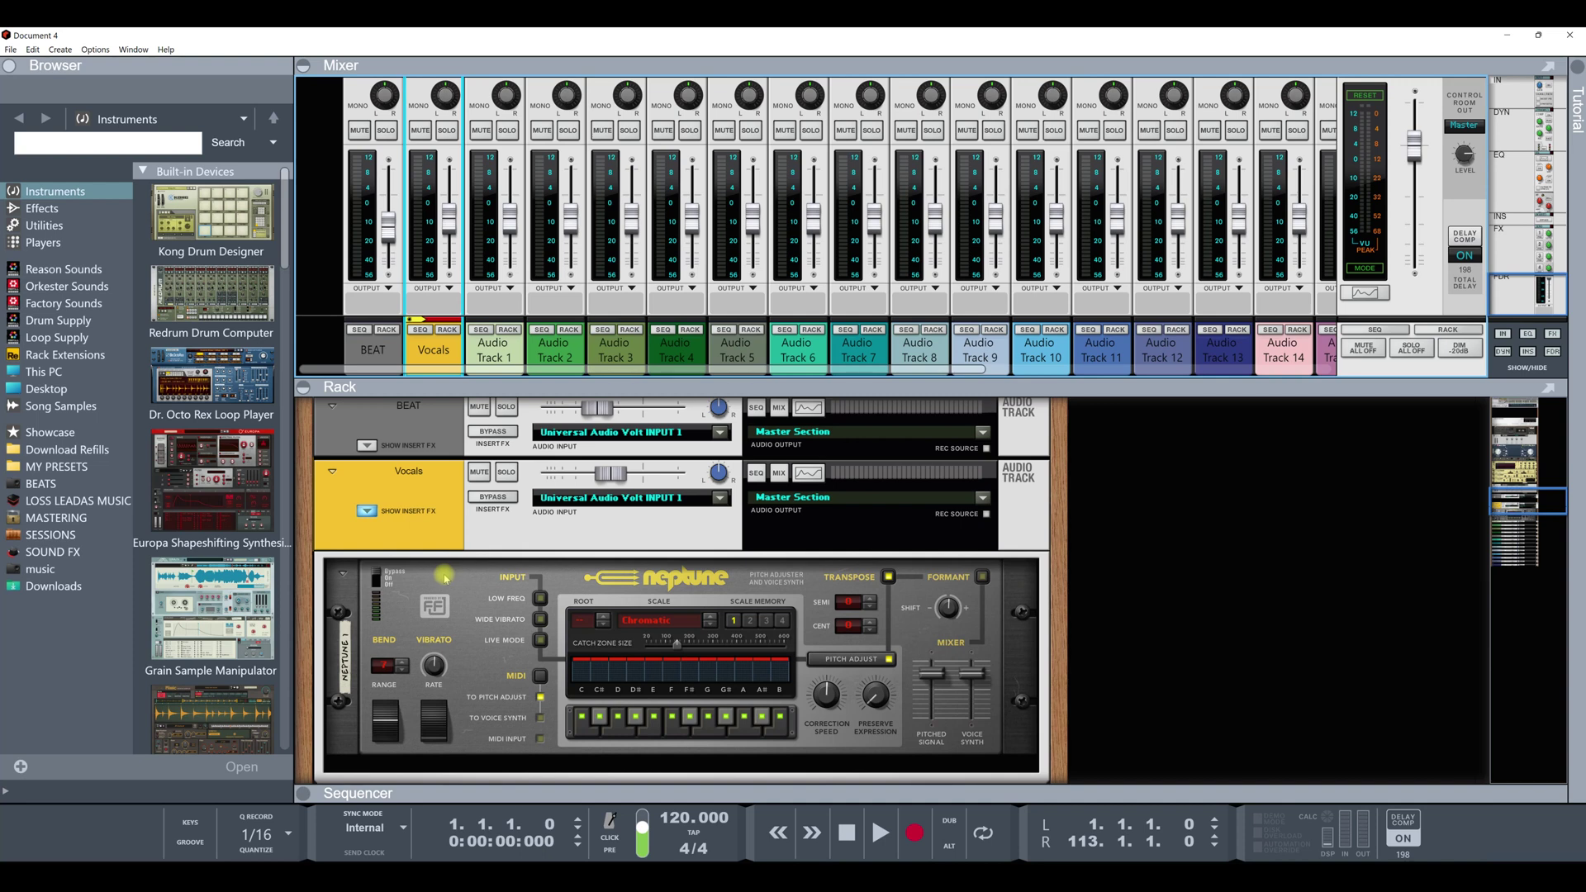
left_click(433, 535)
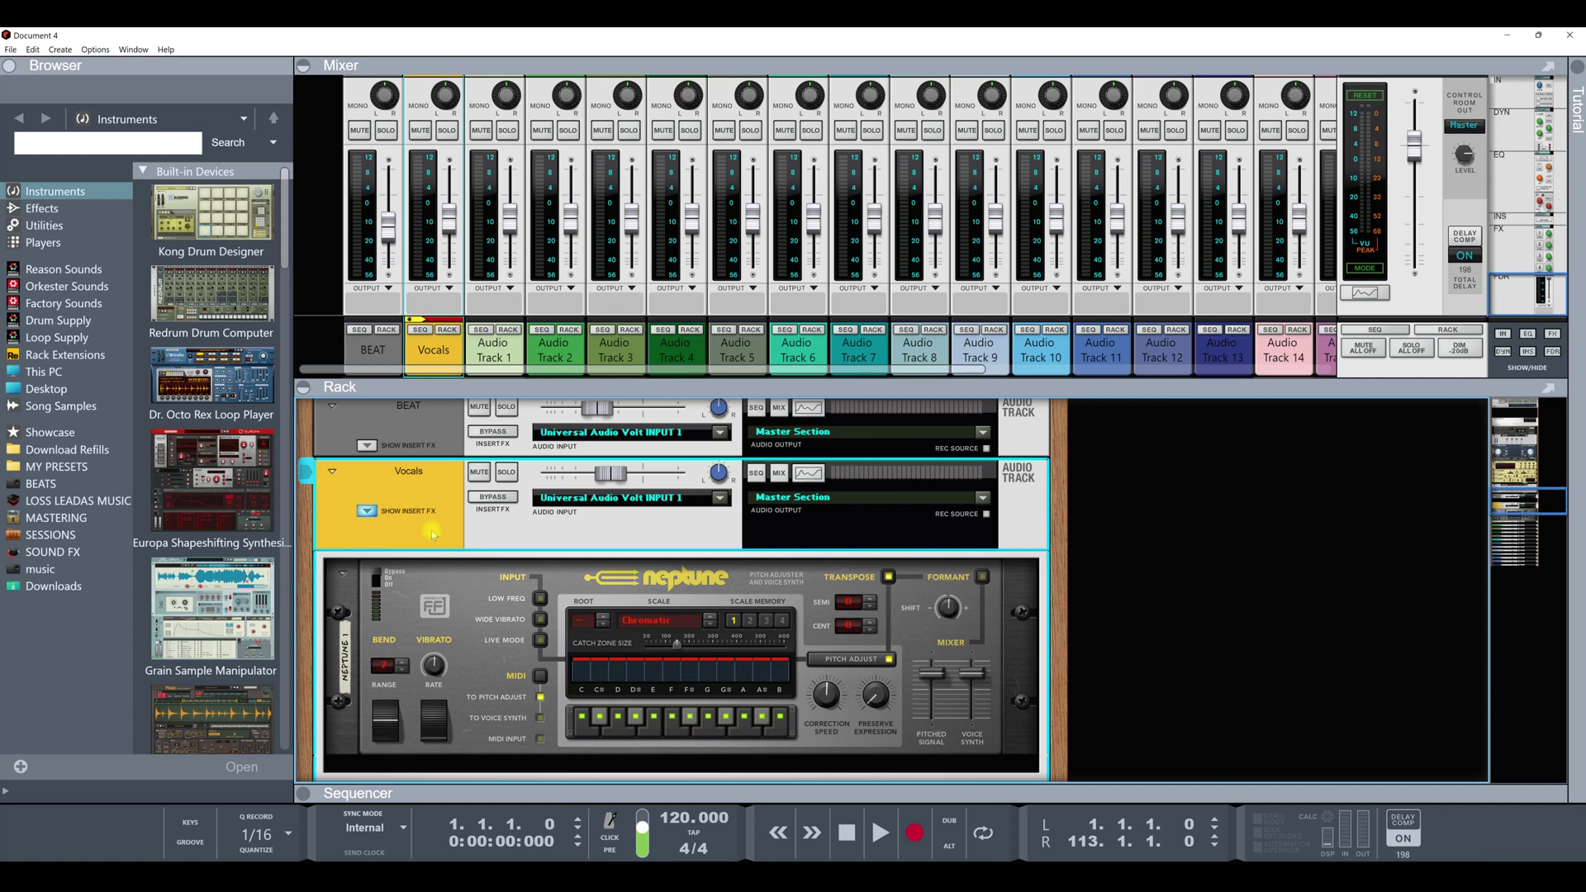
double_click(480, 789)
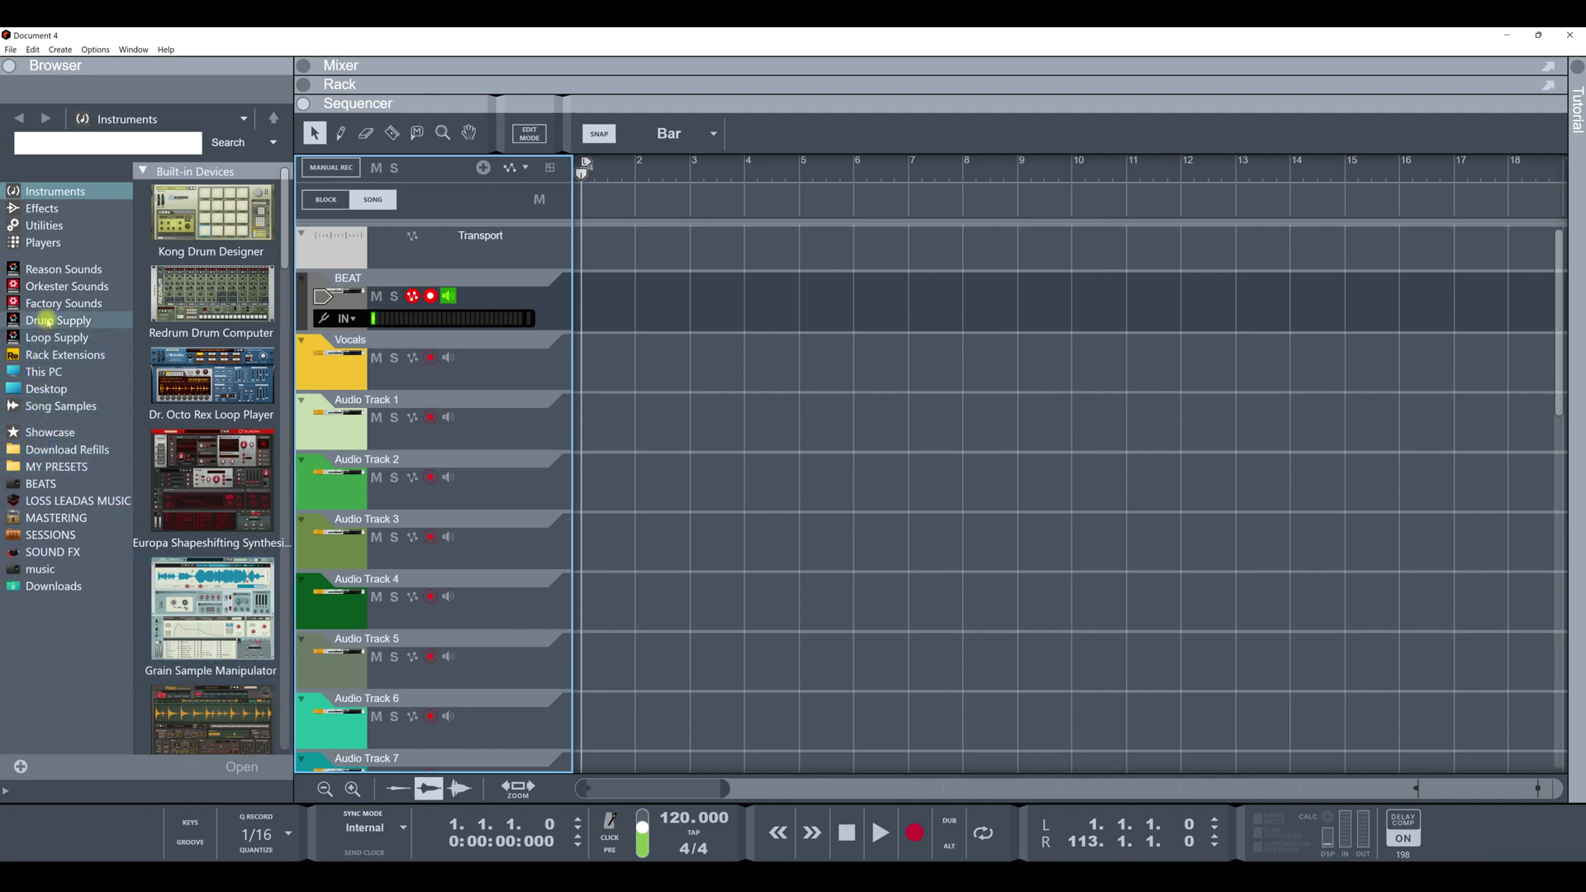
- Import Acoustic Saz from Desktop > Instrumentals Volume 2 onto the BEAT track and select the clip
left_click(46, 388)
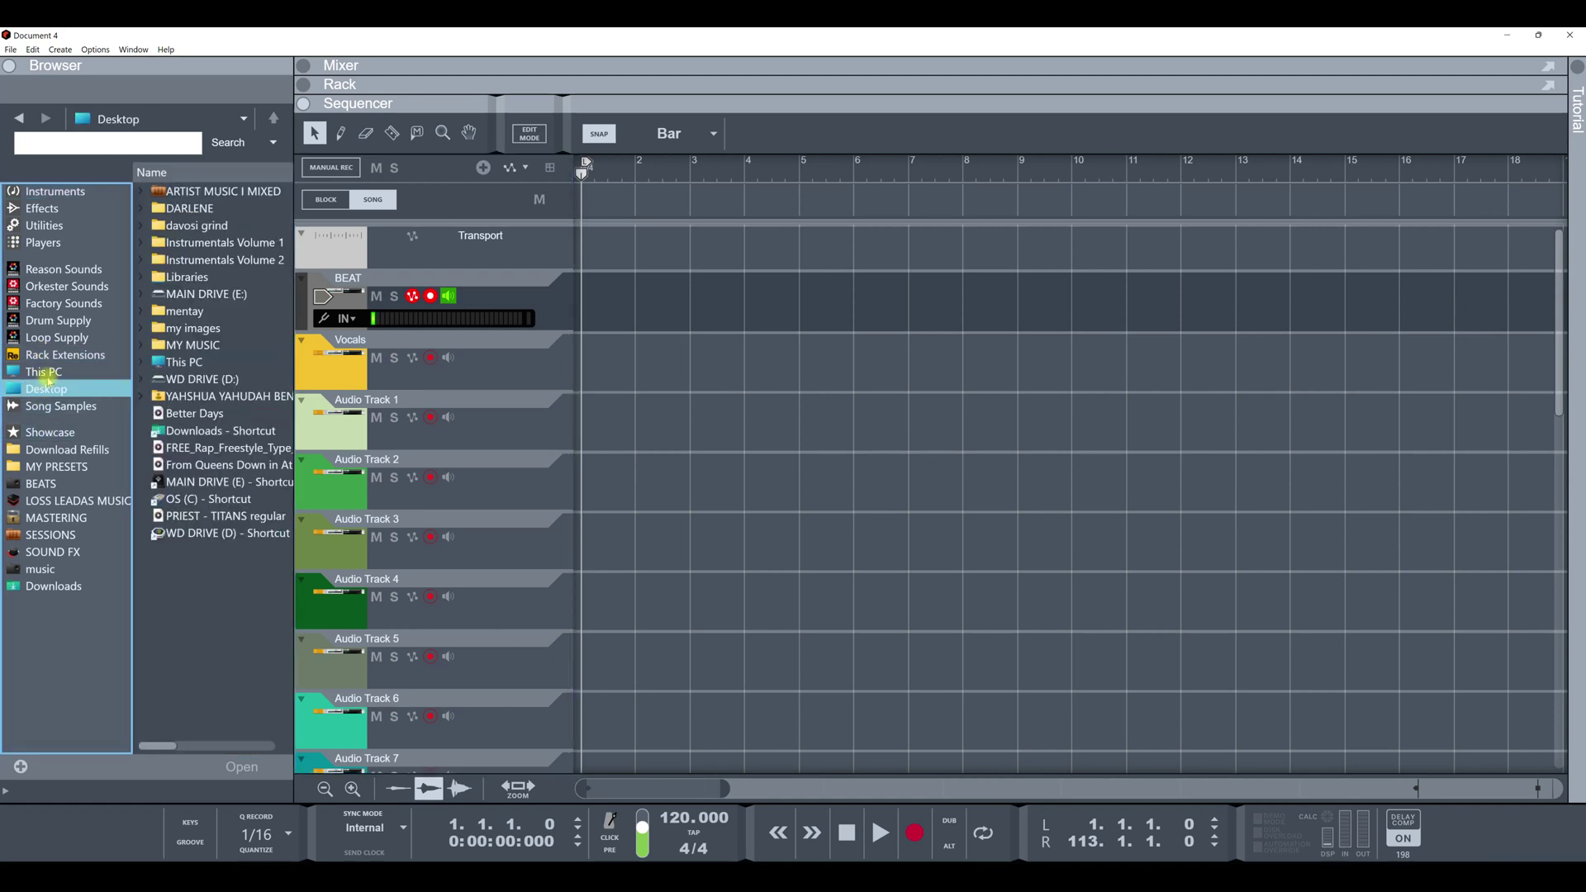
left_click(140, 261)
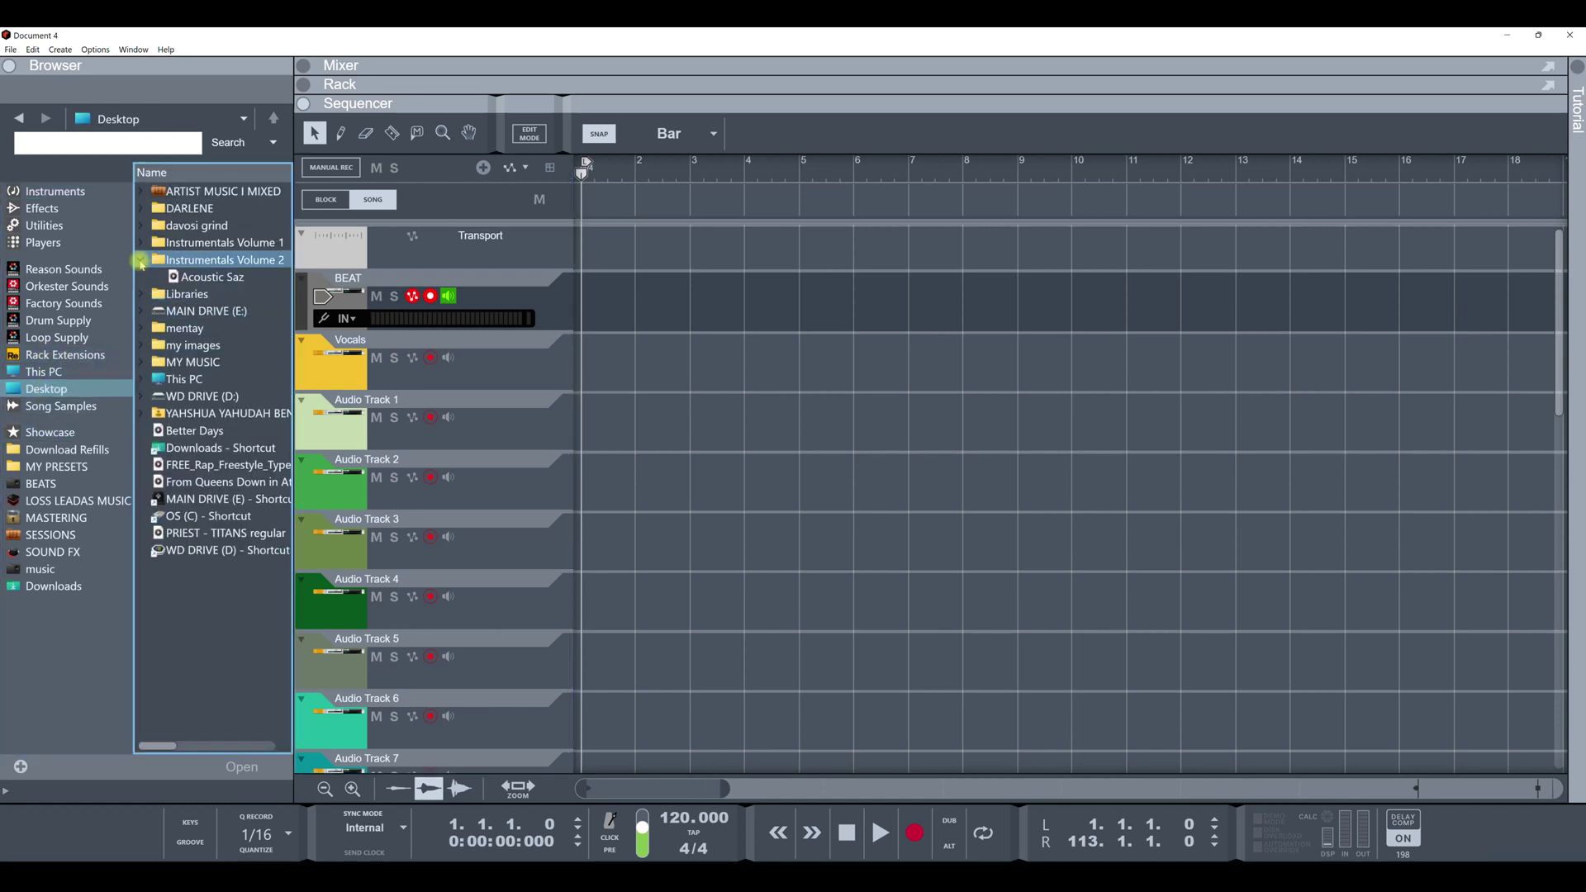
left_click(188, 276)
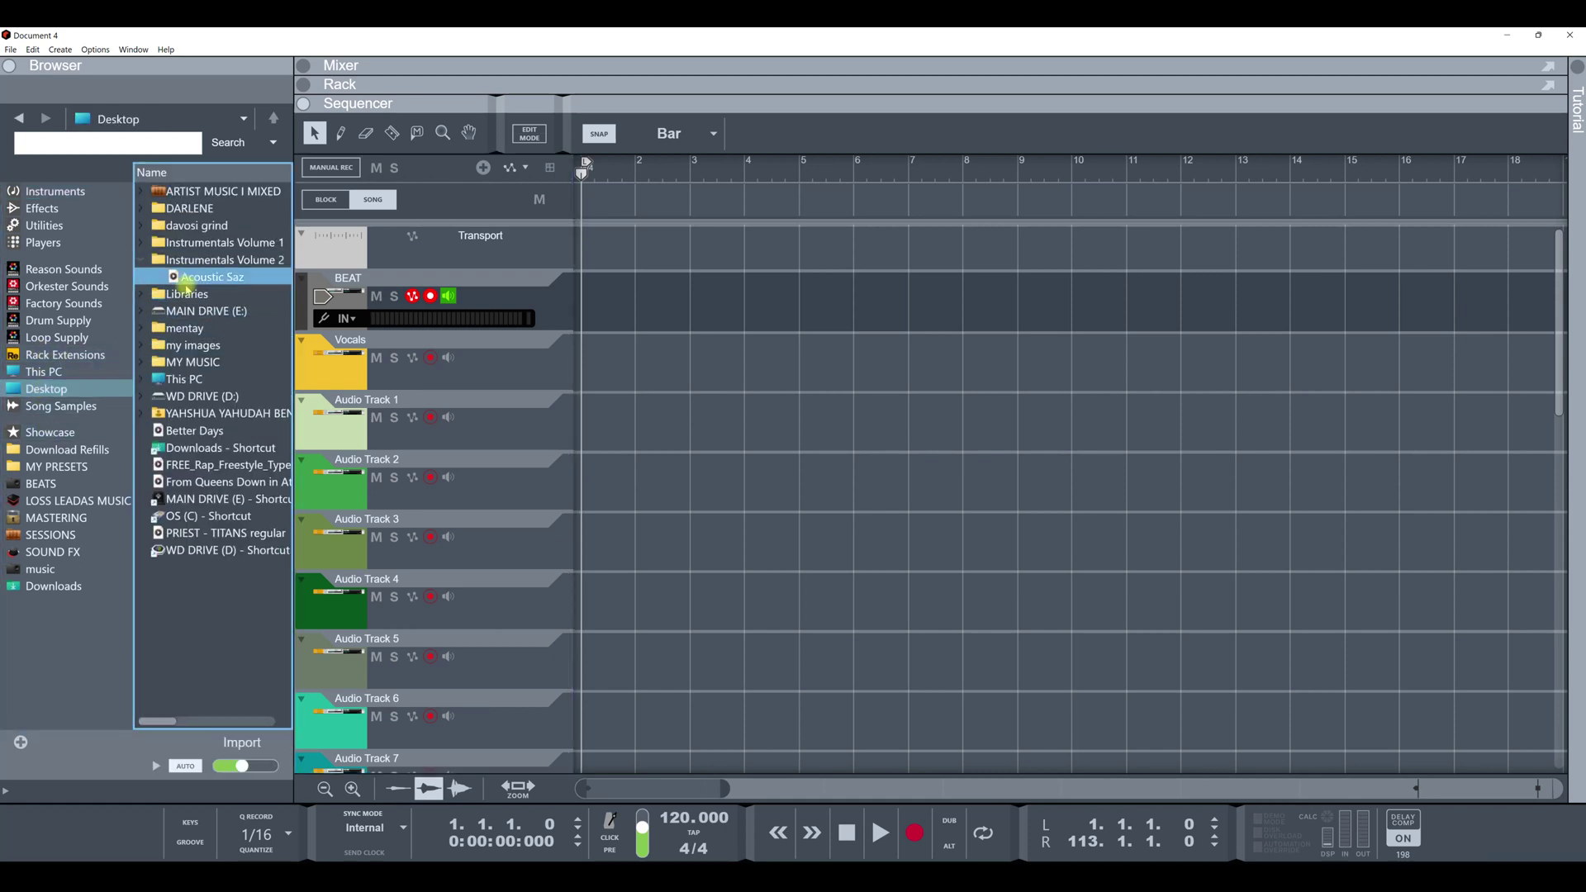
left_click(175, 744)
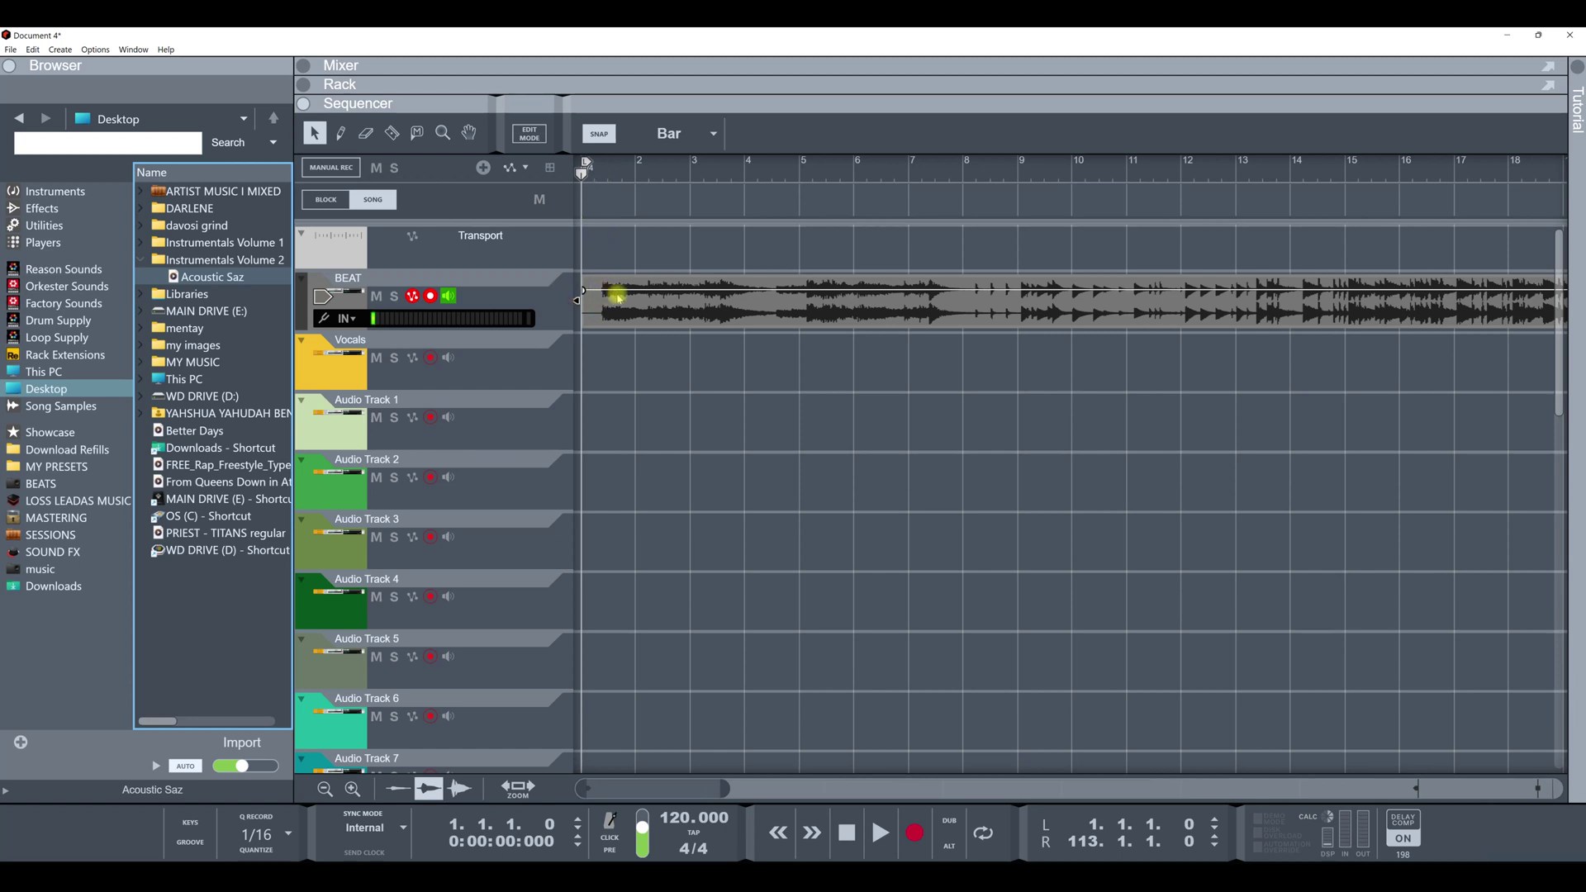
left_click(619, 305)
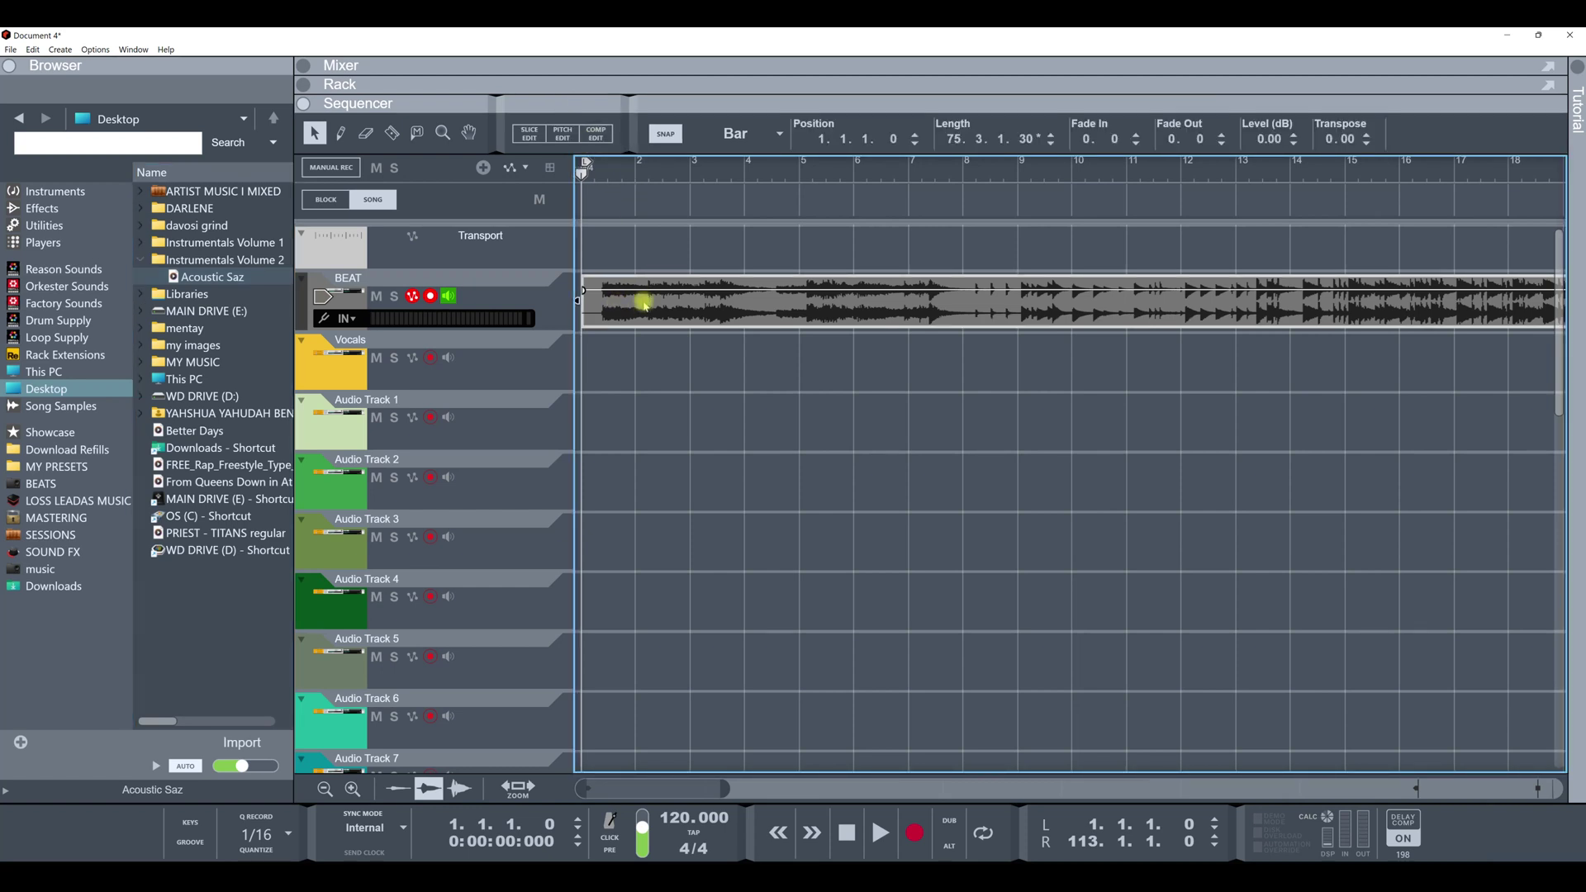
- Open the BEAT clip in the Pitch Edit editor and select one of its notes
right_click(644, 305)
left_click(701, 499)
right_click(620, 302)
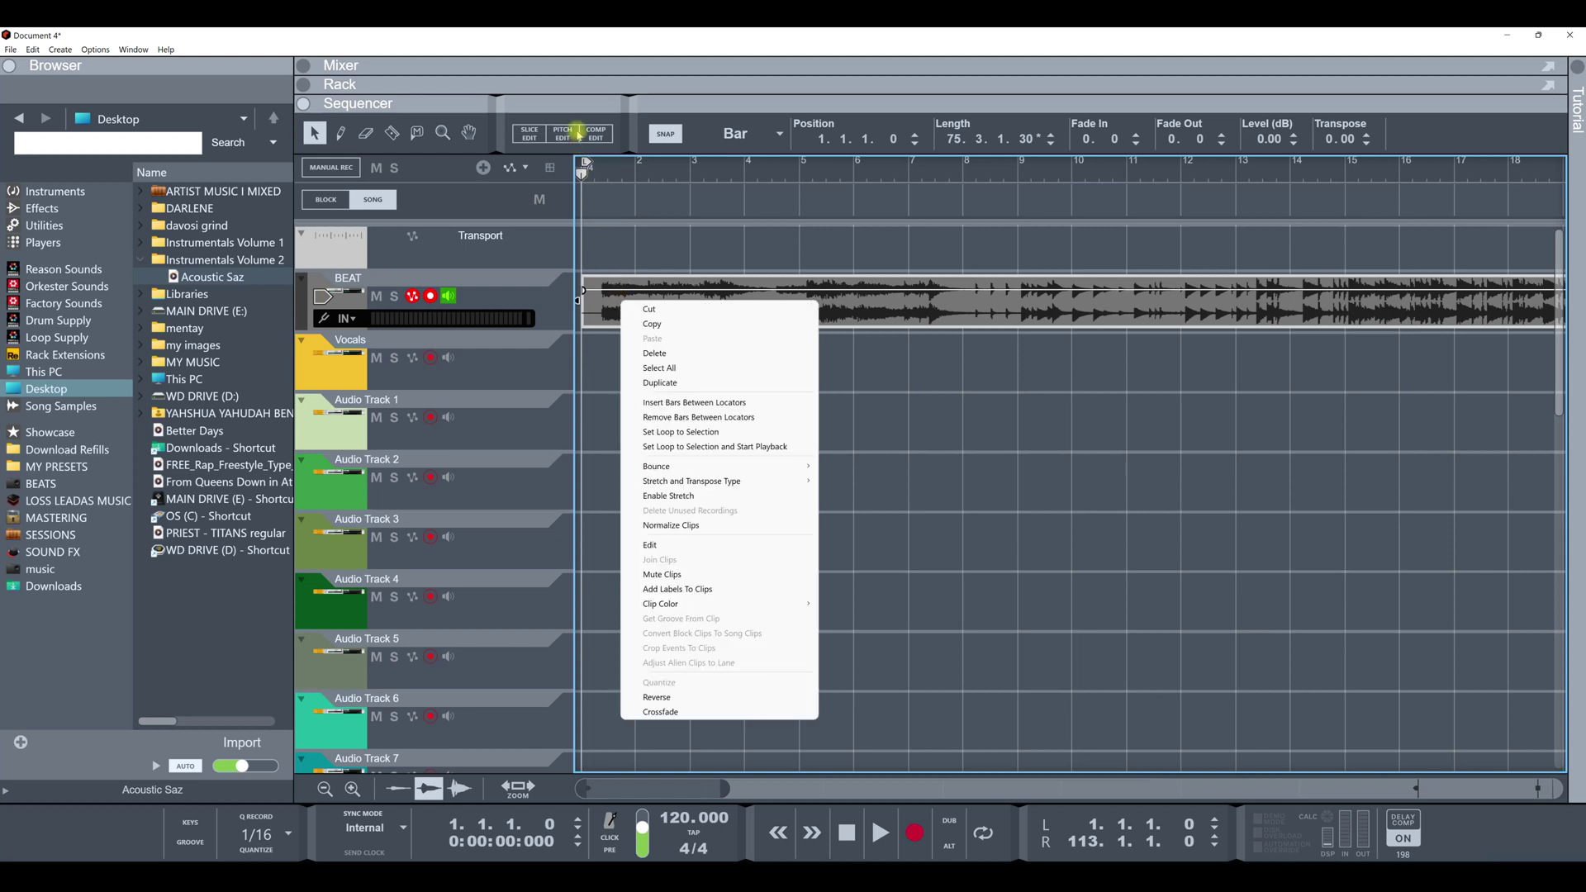
left_click(574, 135)
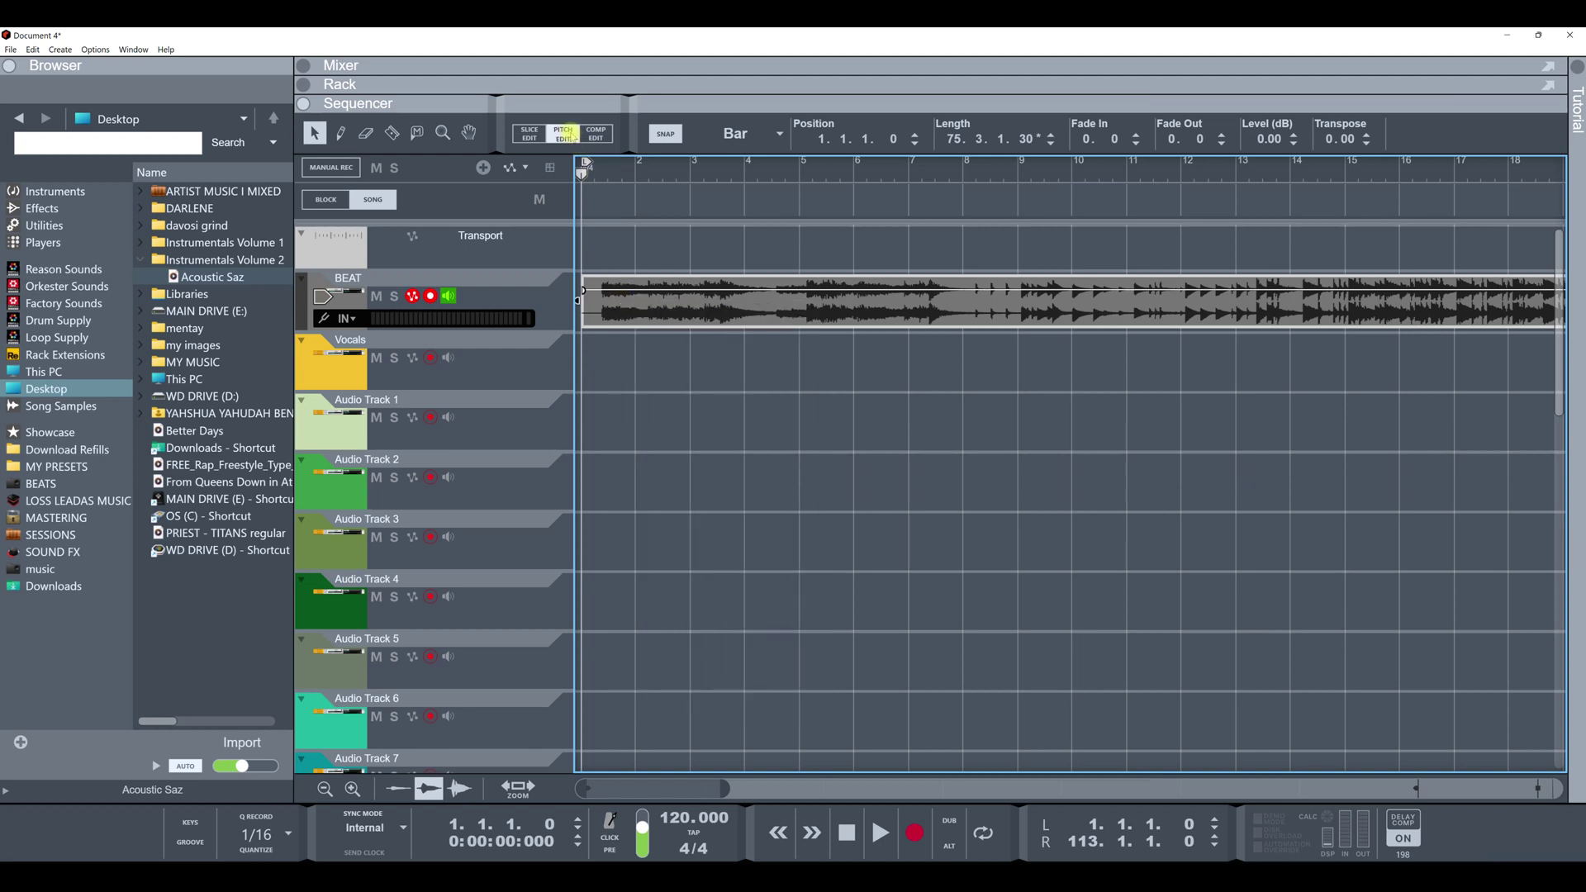
scroll(892, 537, "down", 5)
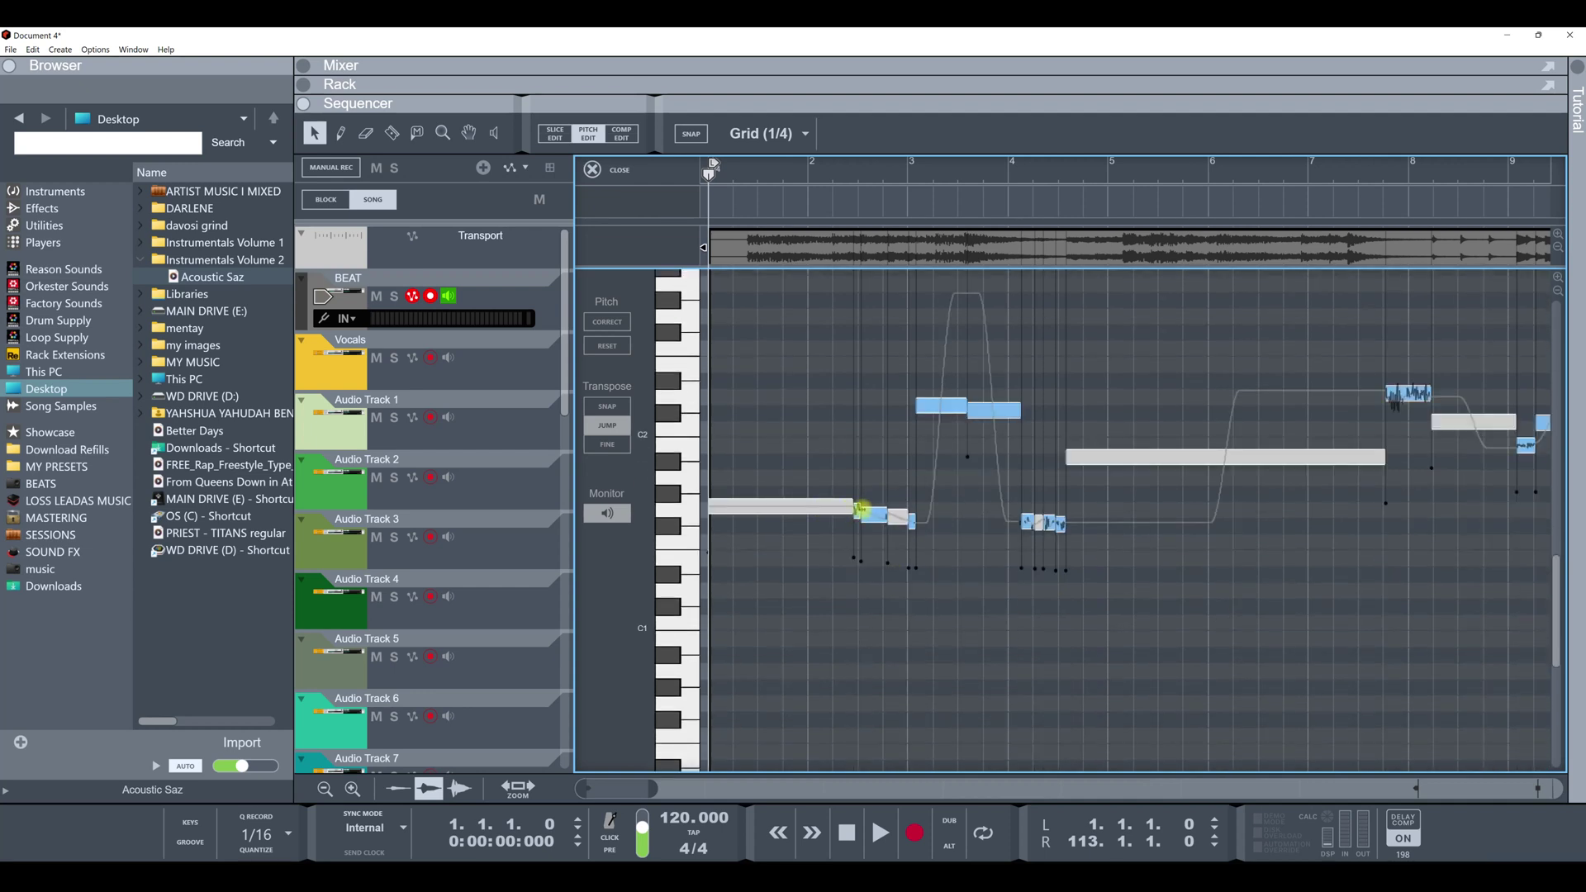
left_click(857, 510)
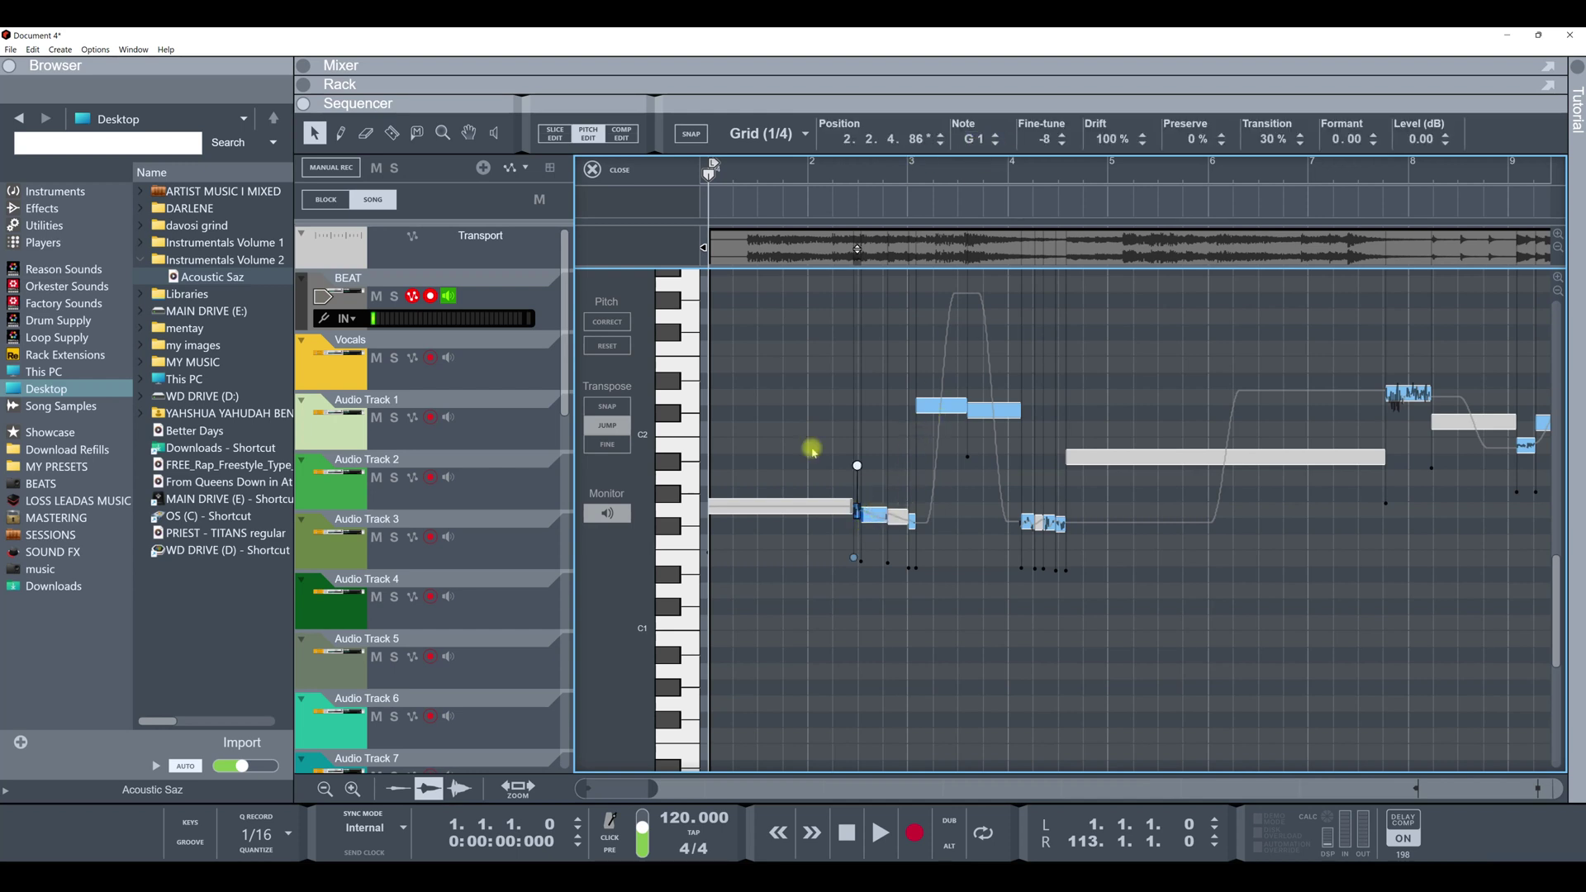
- Rename the BEAT track to 'BEAT G1'
left_click(378, 280)
double_click(379, 280)
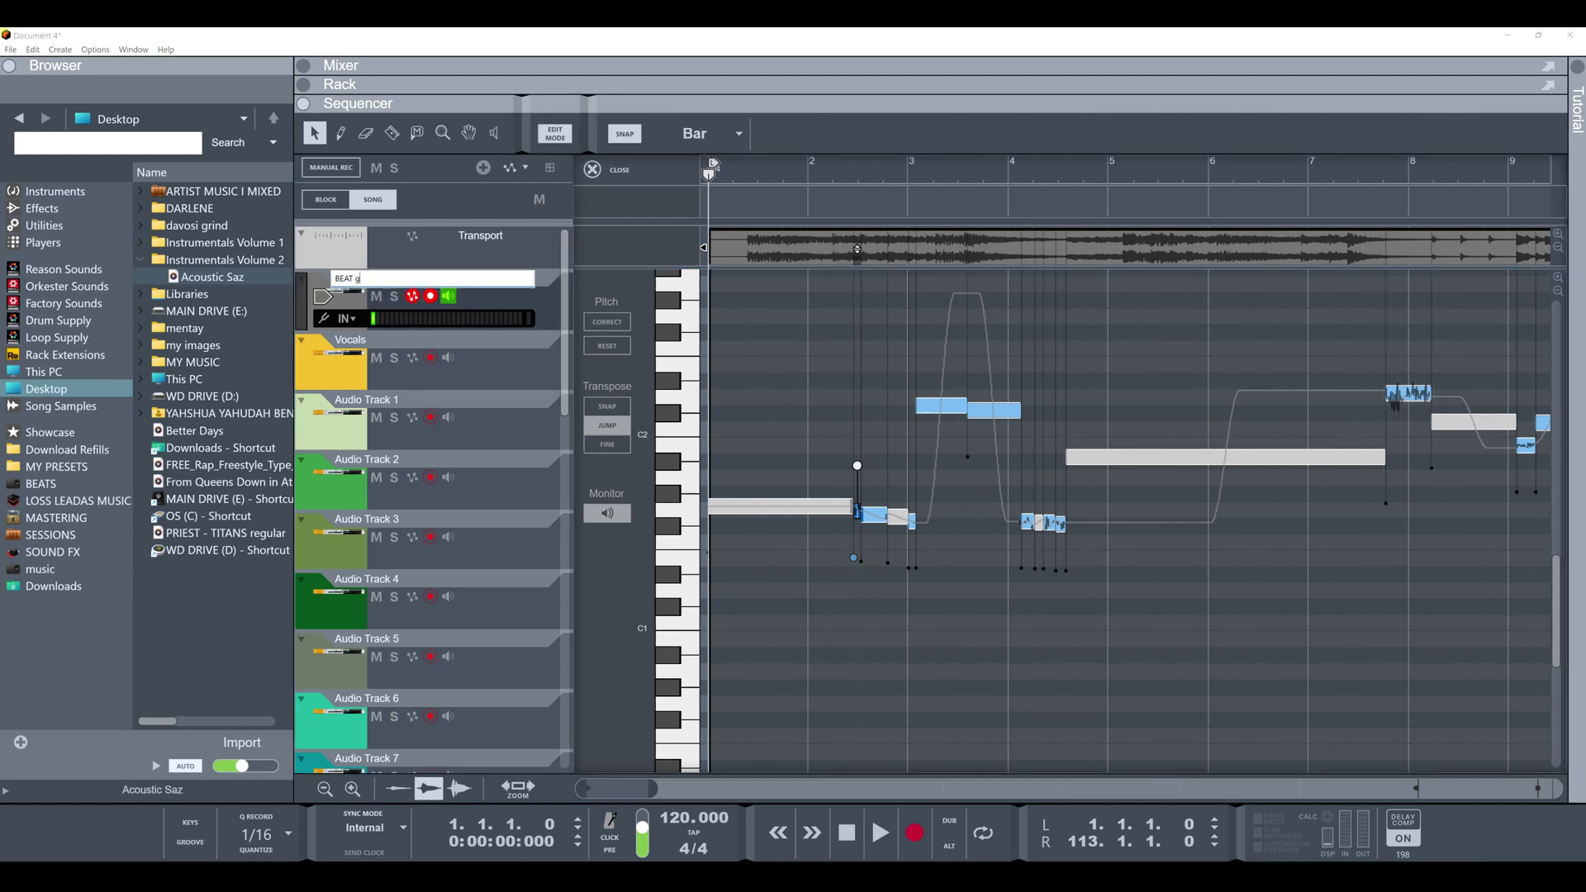
type("g1")
key("BackSpace")
key("BackSpace")
type("G1")
key("Return")
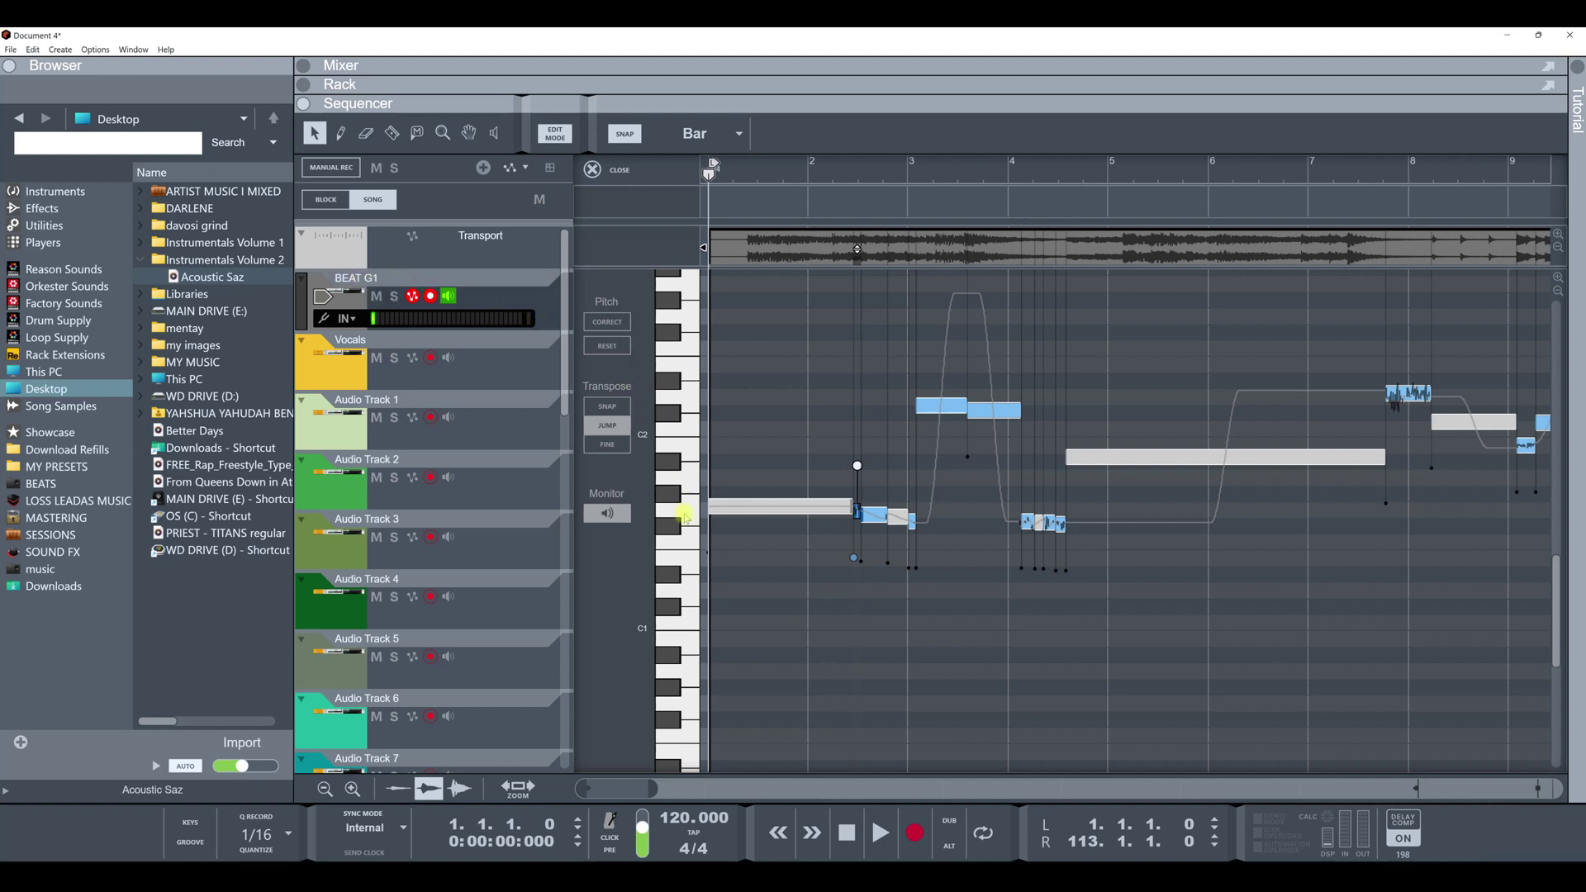
- Close the pitch editor and set the clip's Stretch and Transpose Type to Allround
left_click(615, 171)
left_click(716, 309)
right_click(717, 310)
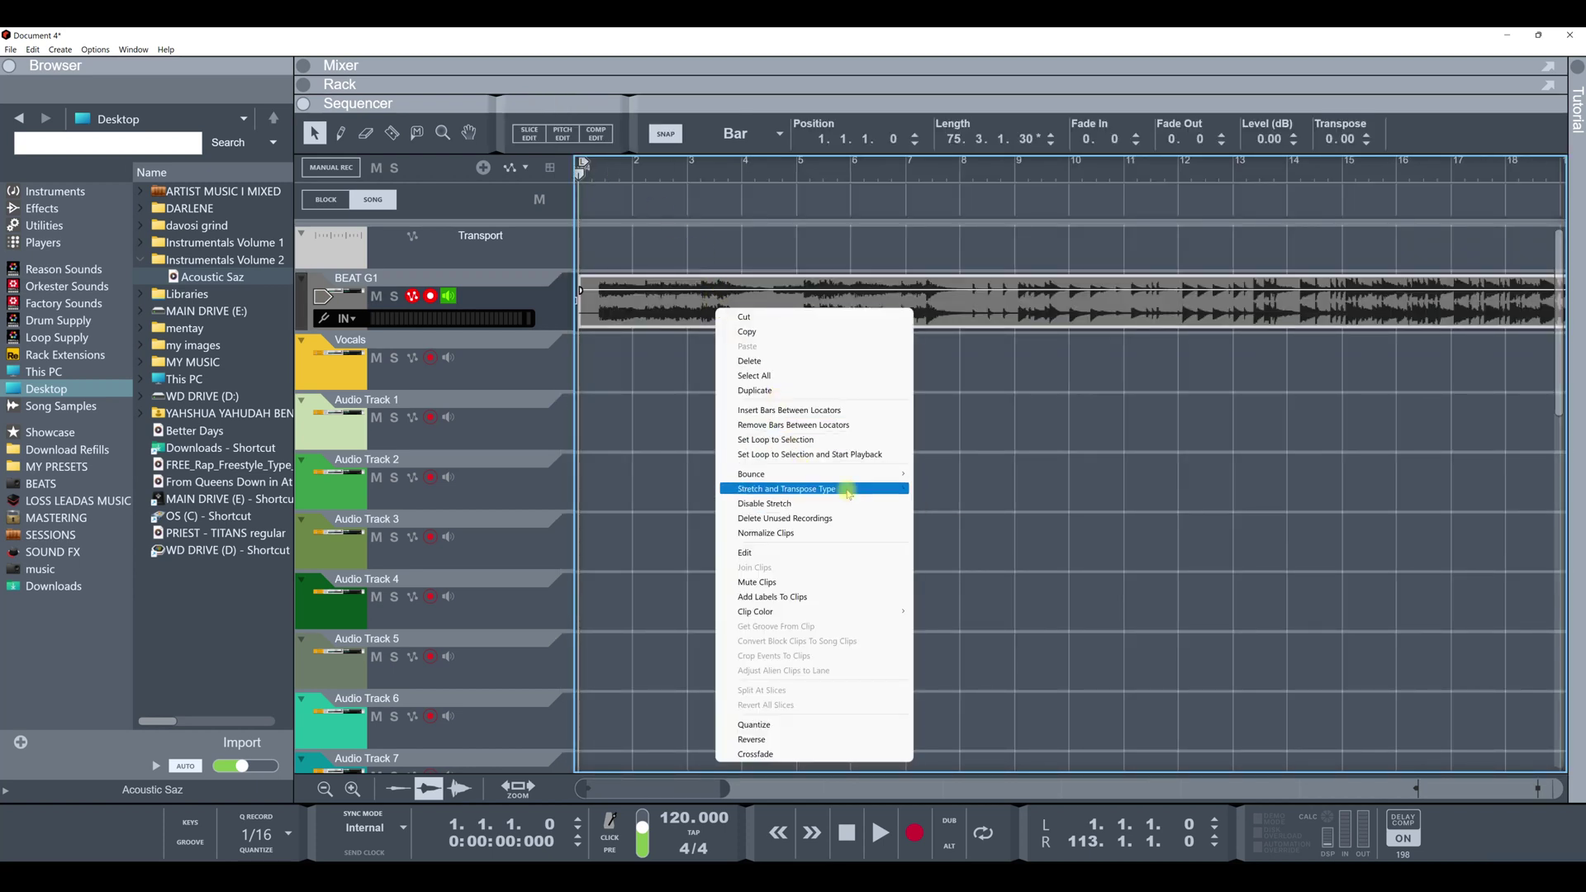
mouse_move(846, 490)
left_click(936, 491)
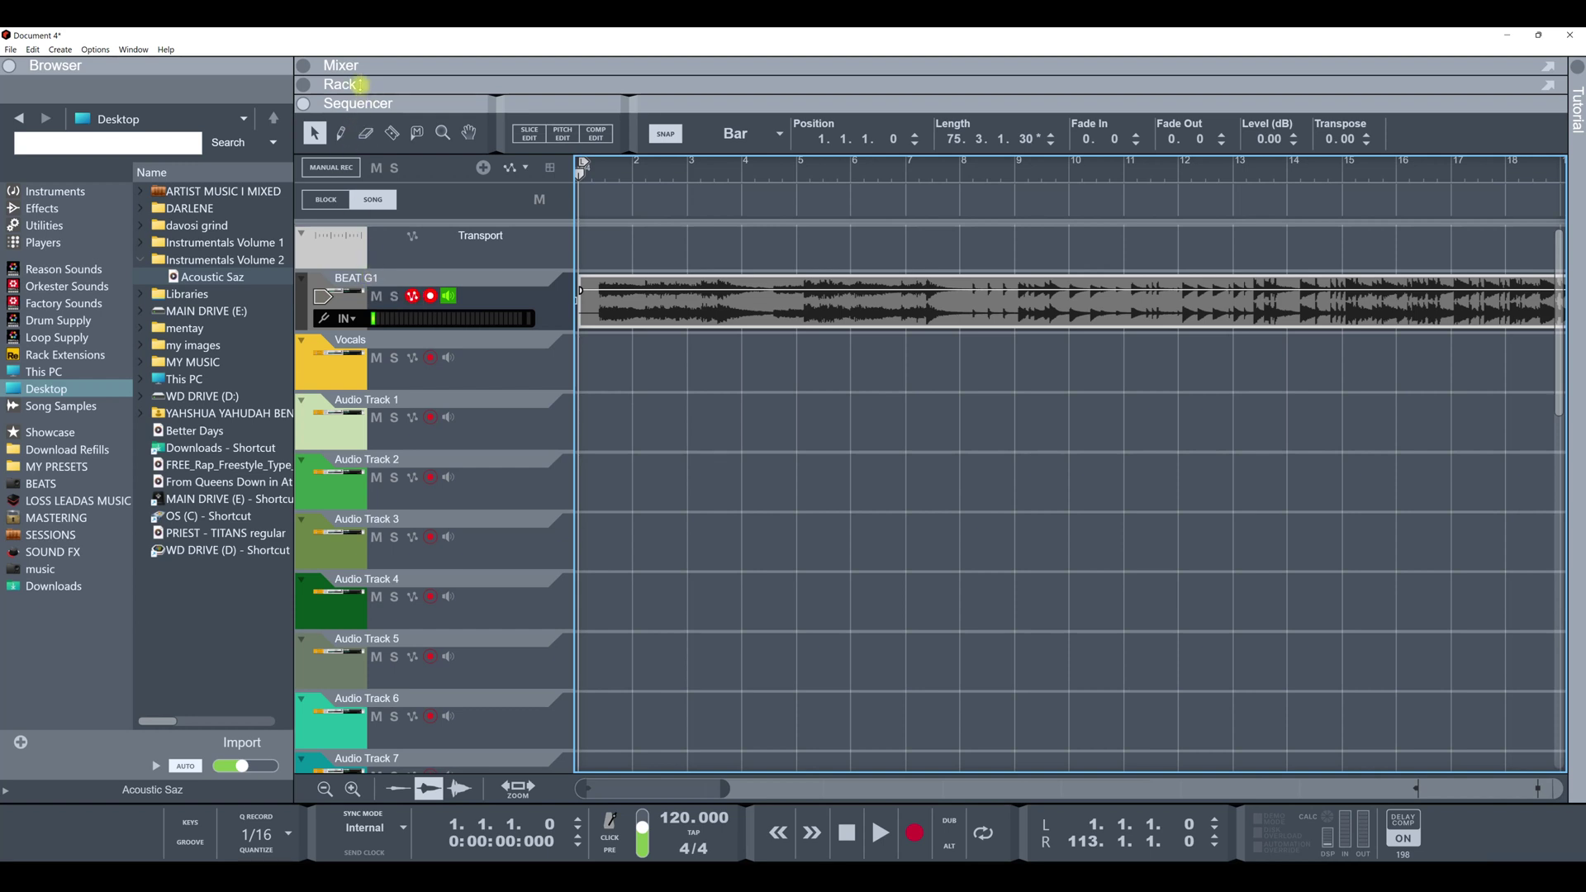
- Expand the rack and copy the Vocals channel's FX send settings
left_click(360, 83)
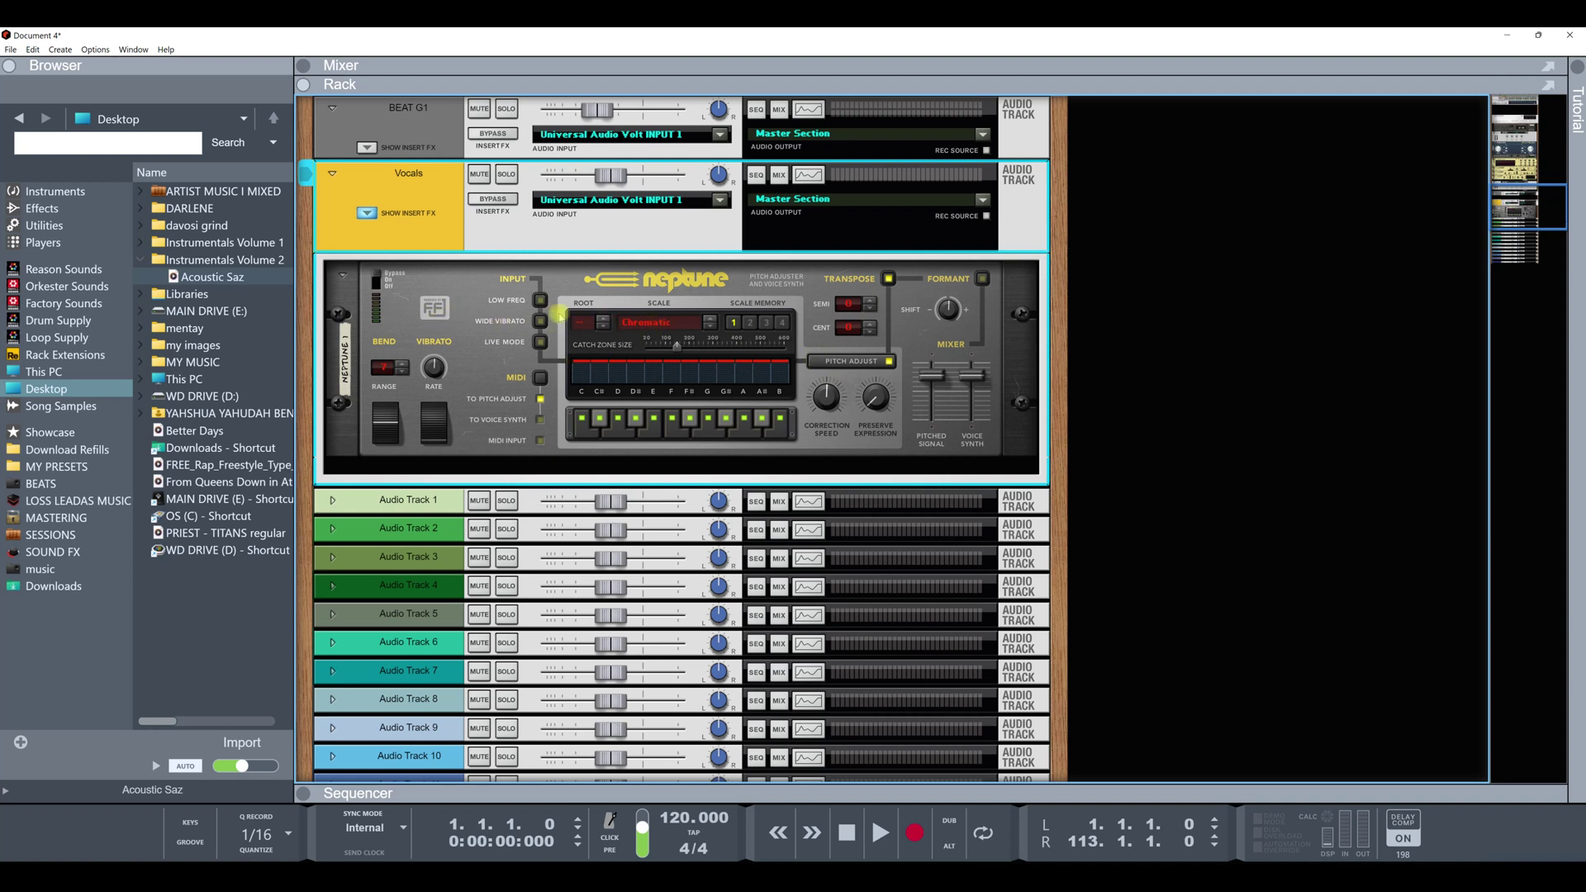
right_click(447, 234)
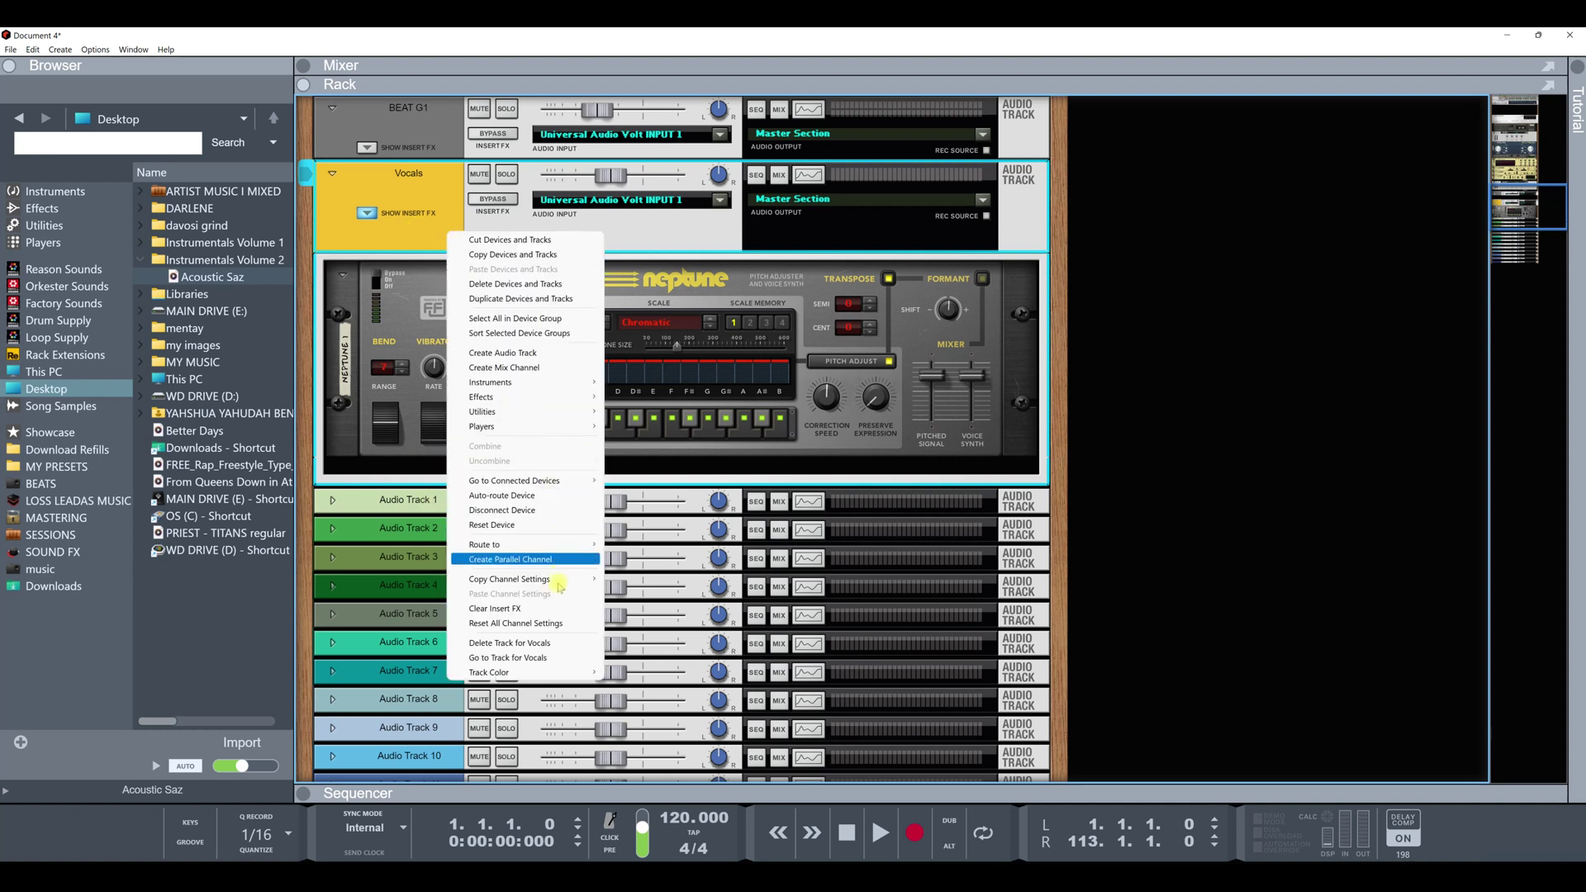
mouse_move(557, 581)
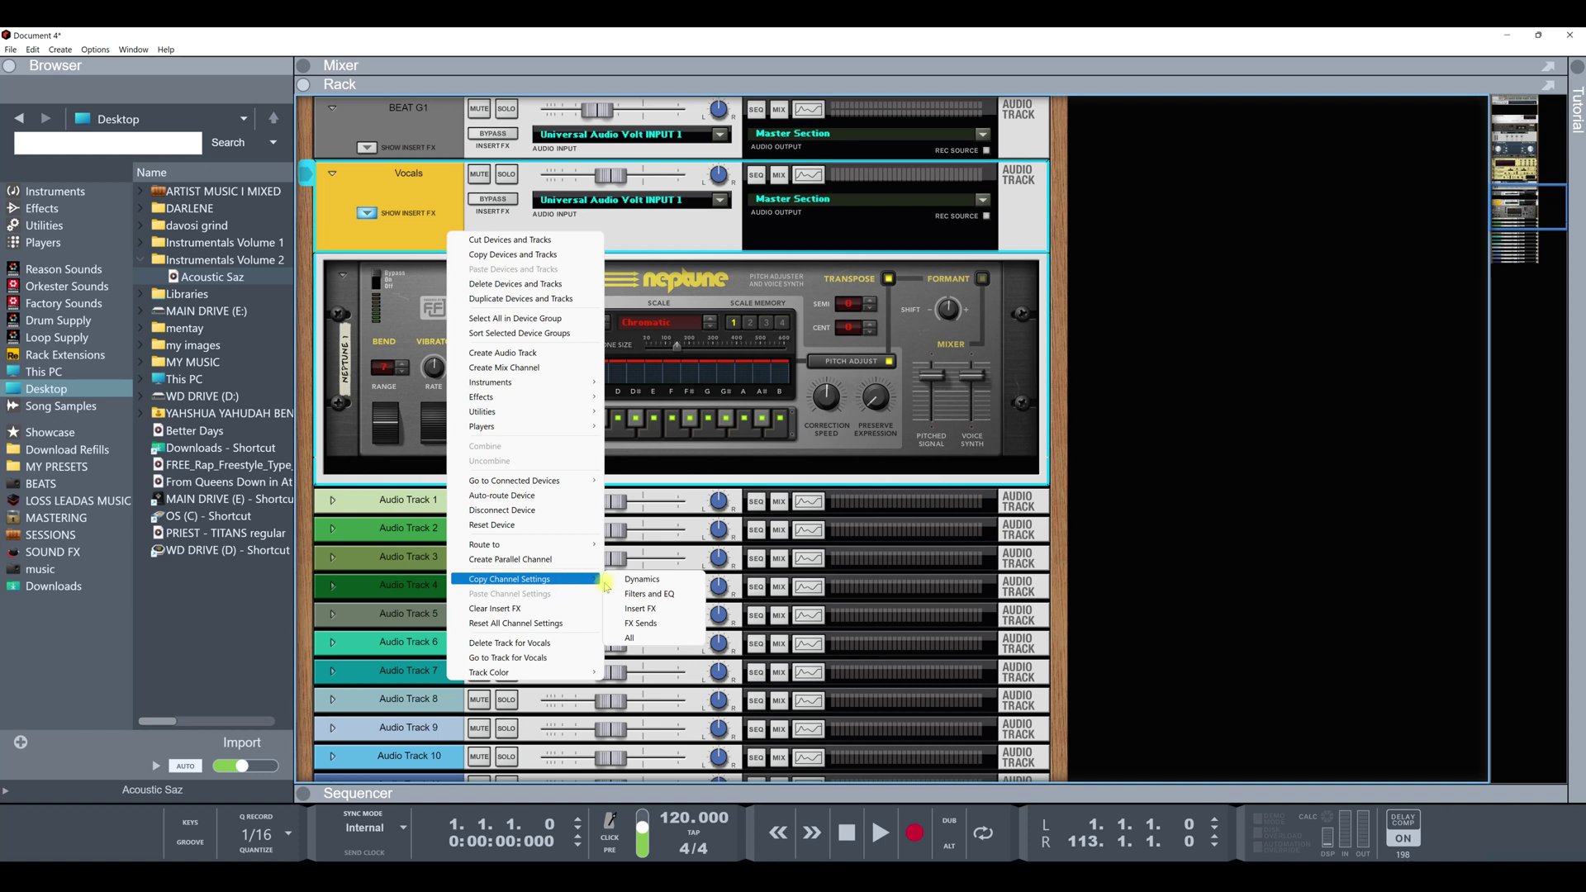
left_click(643, 626)
- Copy the Vocals channel's Filters and EQ settings, then select the Neptune device
right_click(447, 214)
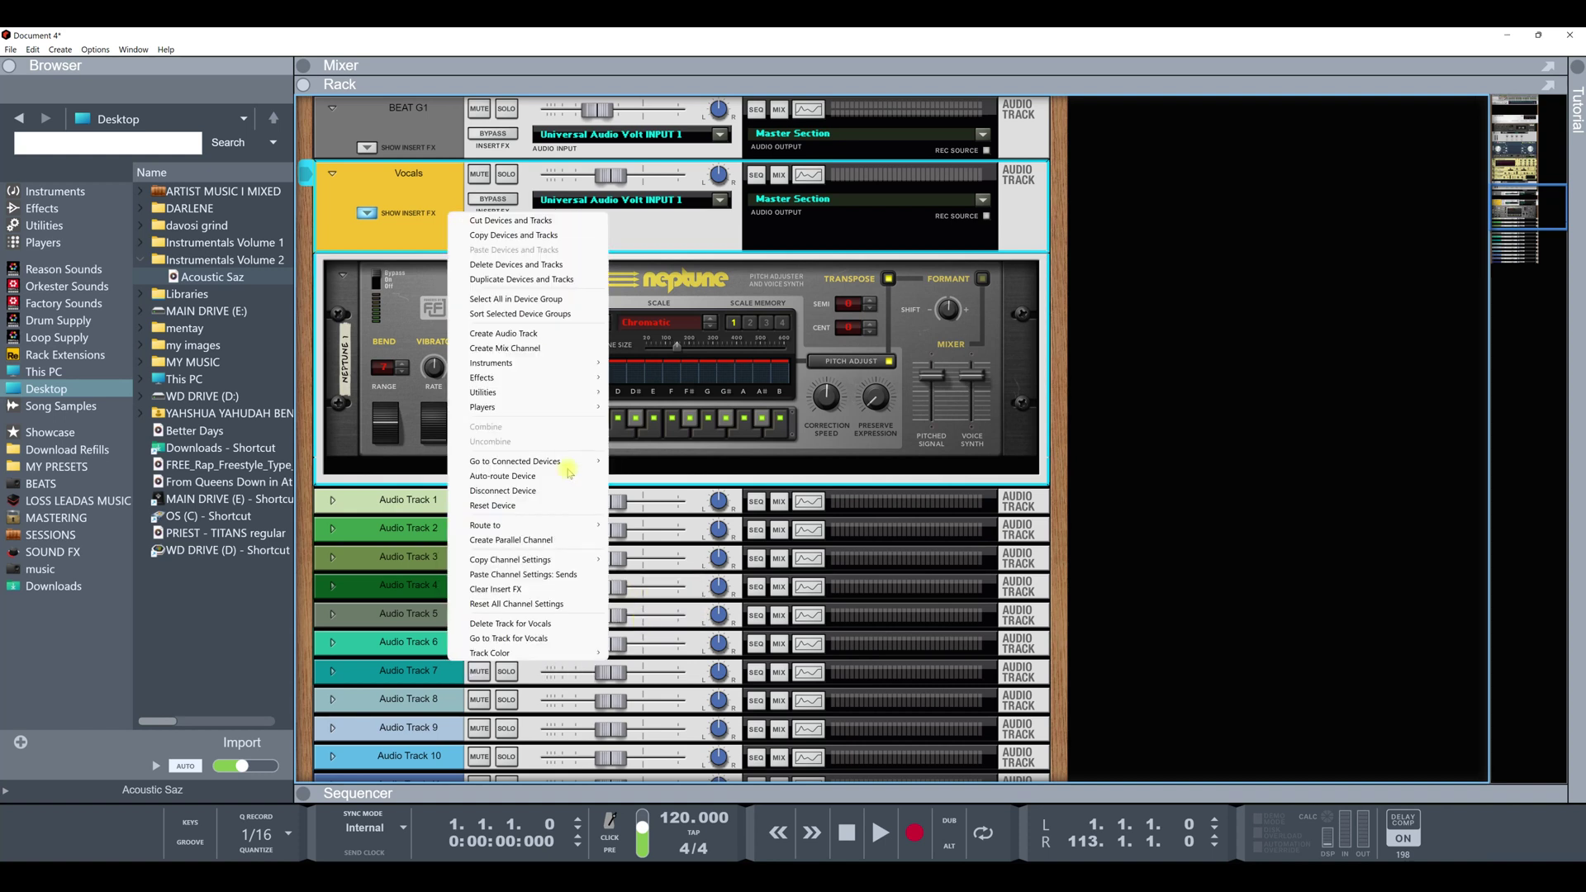
mouse_move(570, 561)
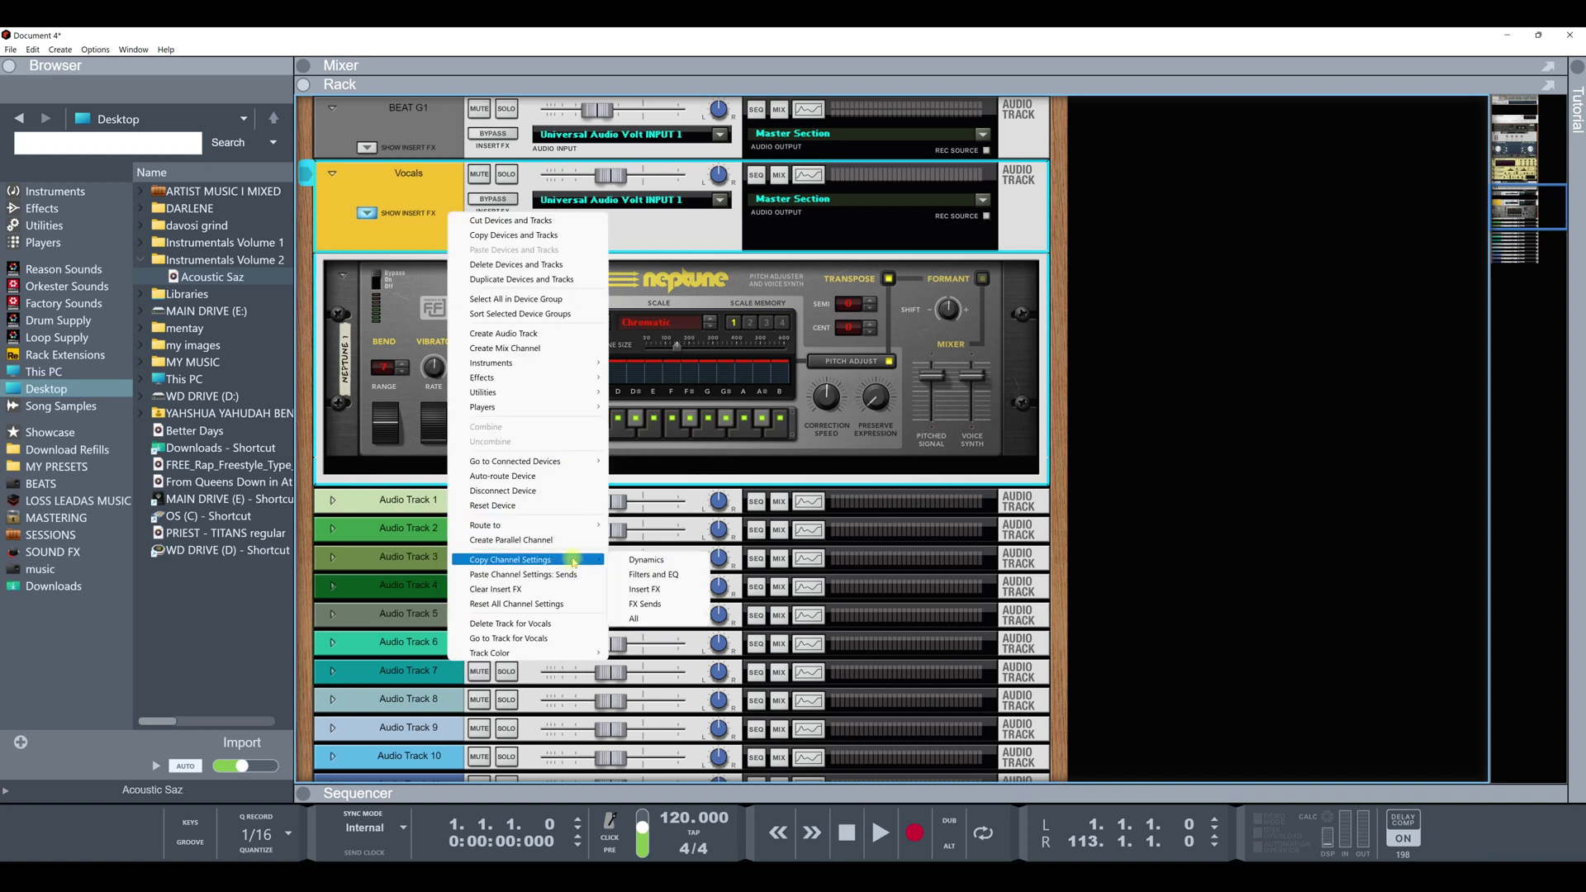
left_click(643, 575)
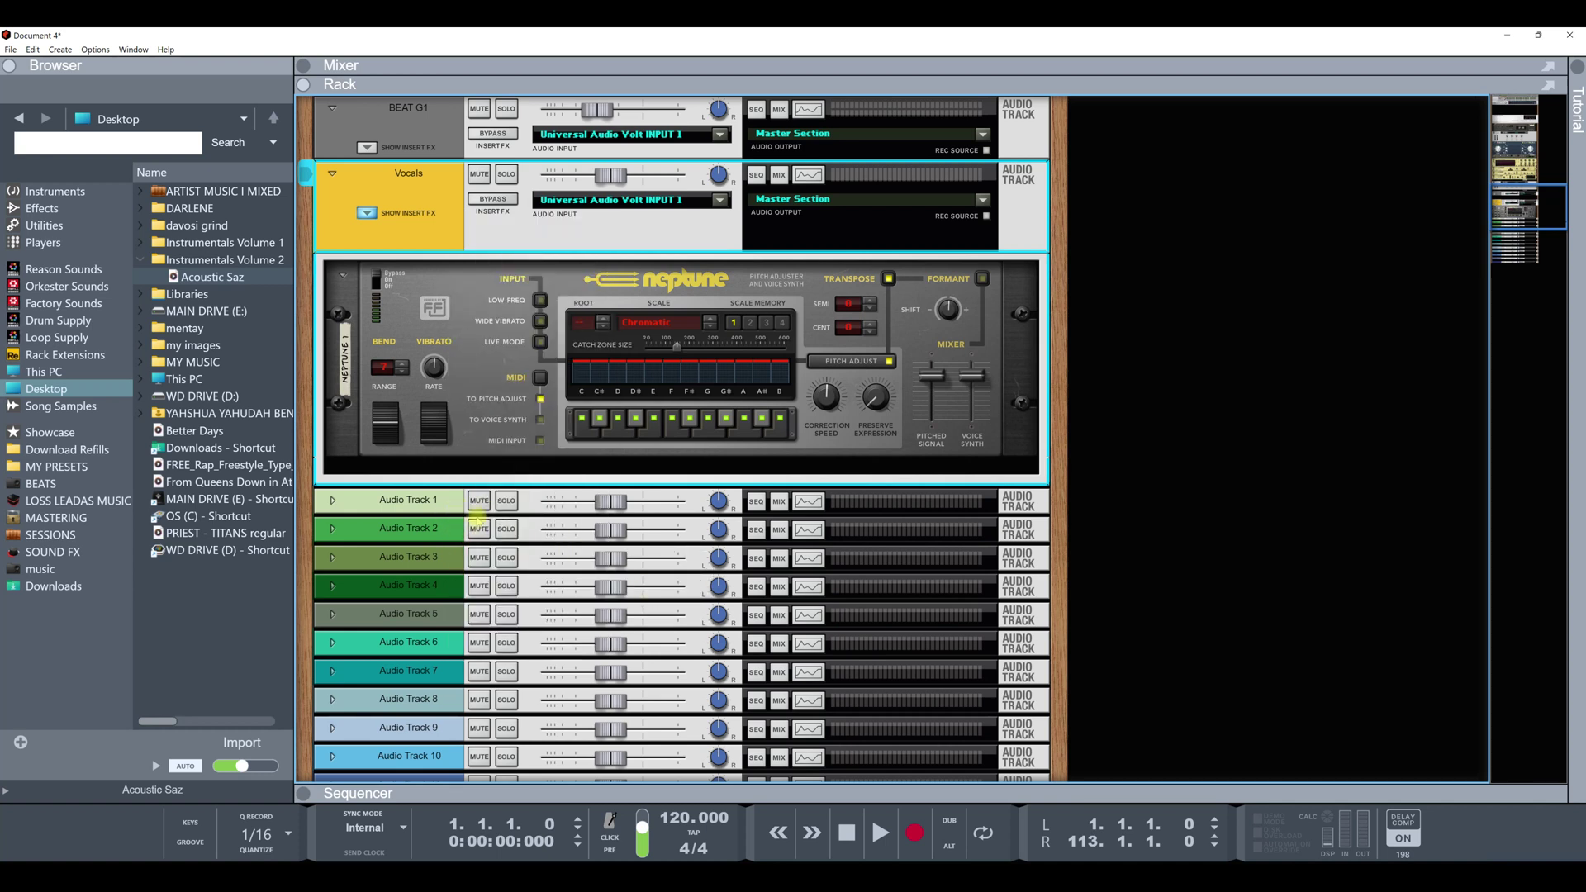
left_click(484, 322)
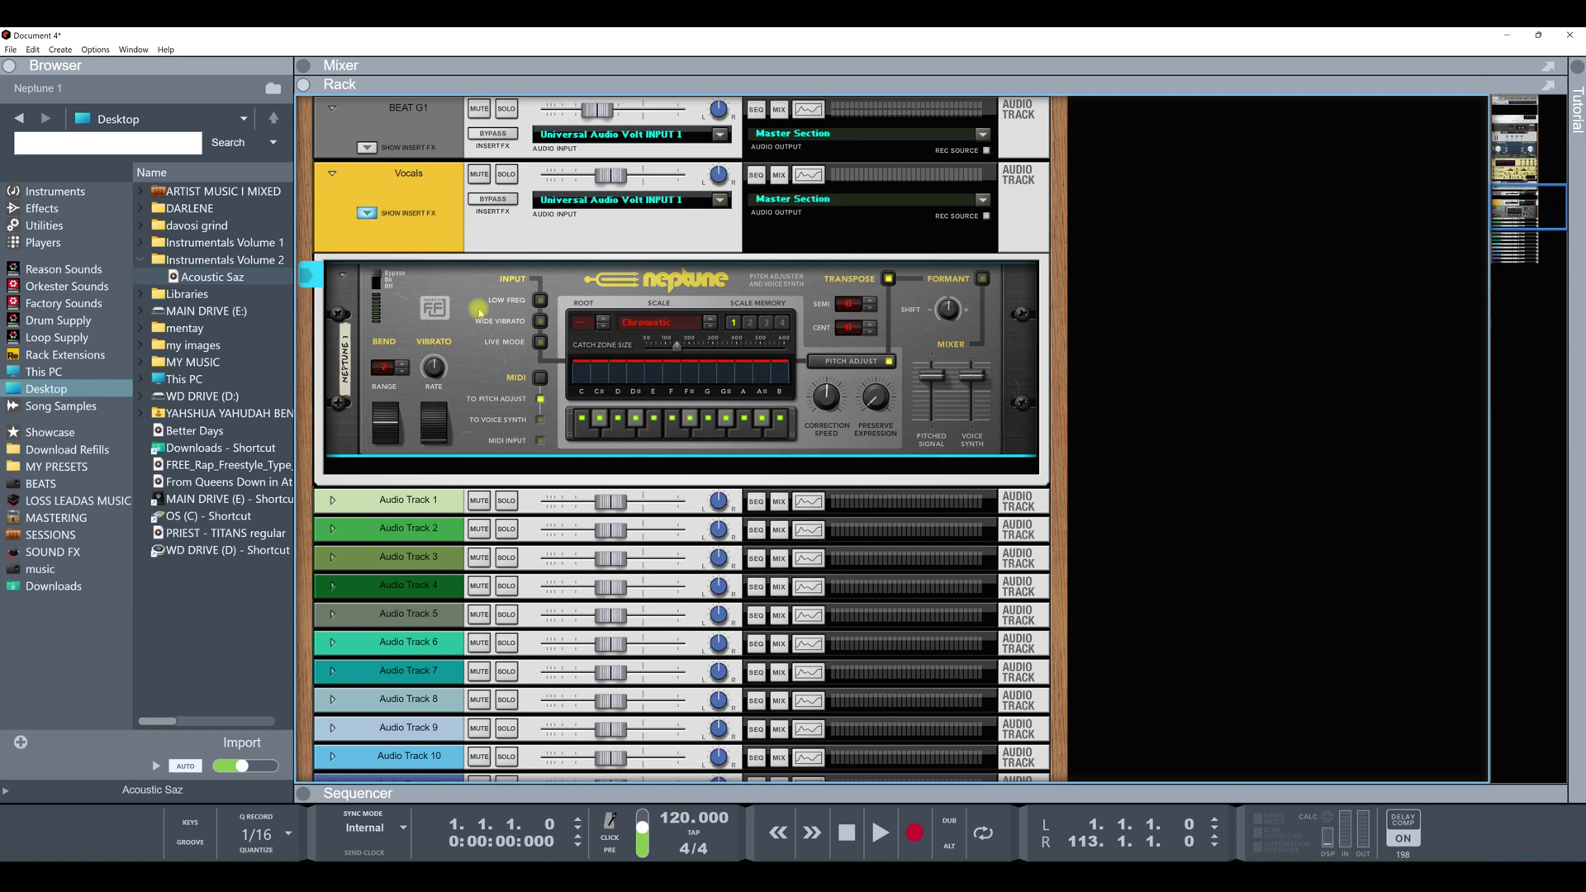
- Collapse the Vocals track's insert effects using Show Insert FX
left_click(367, 213)
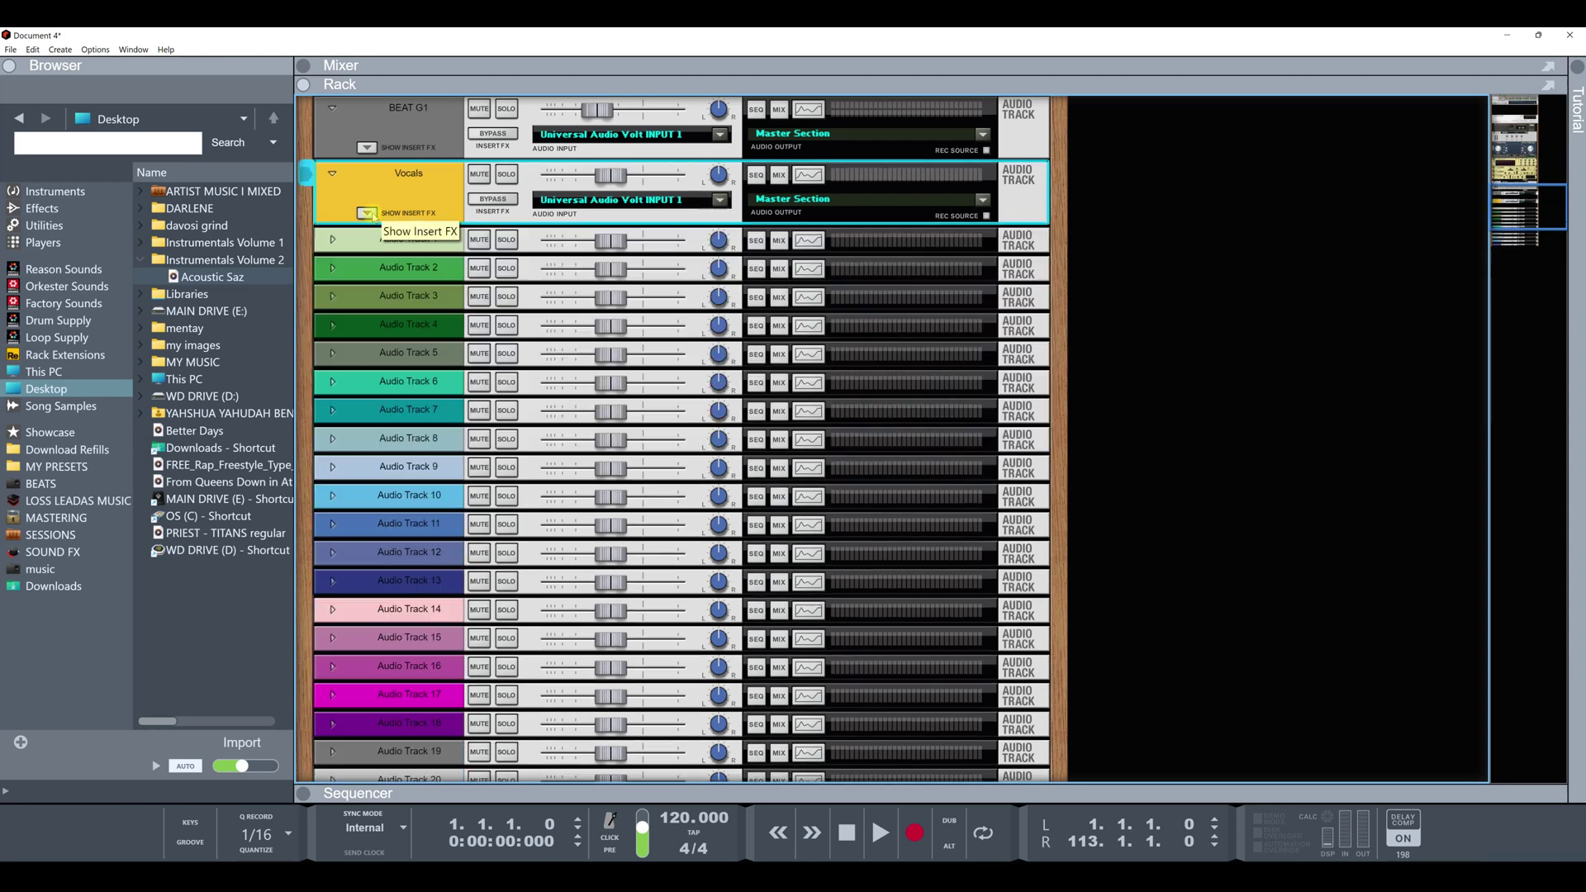
scroll(442, 444, "down", 3)
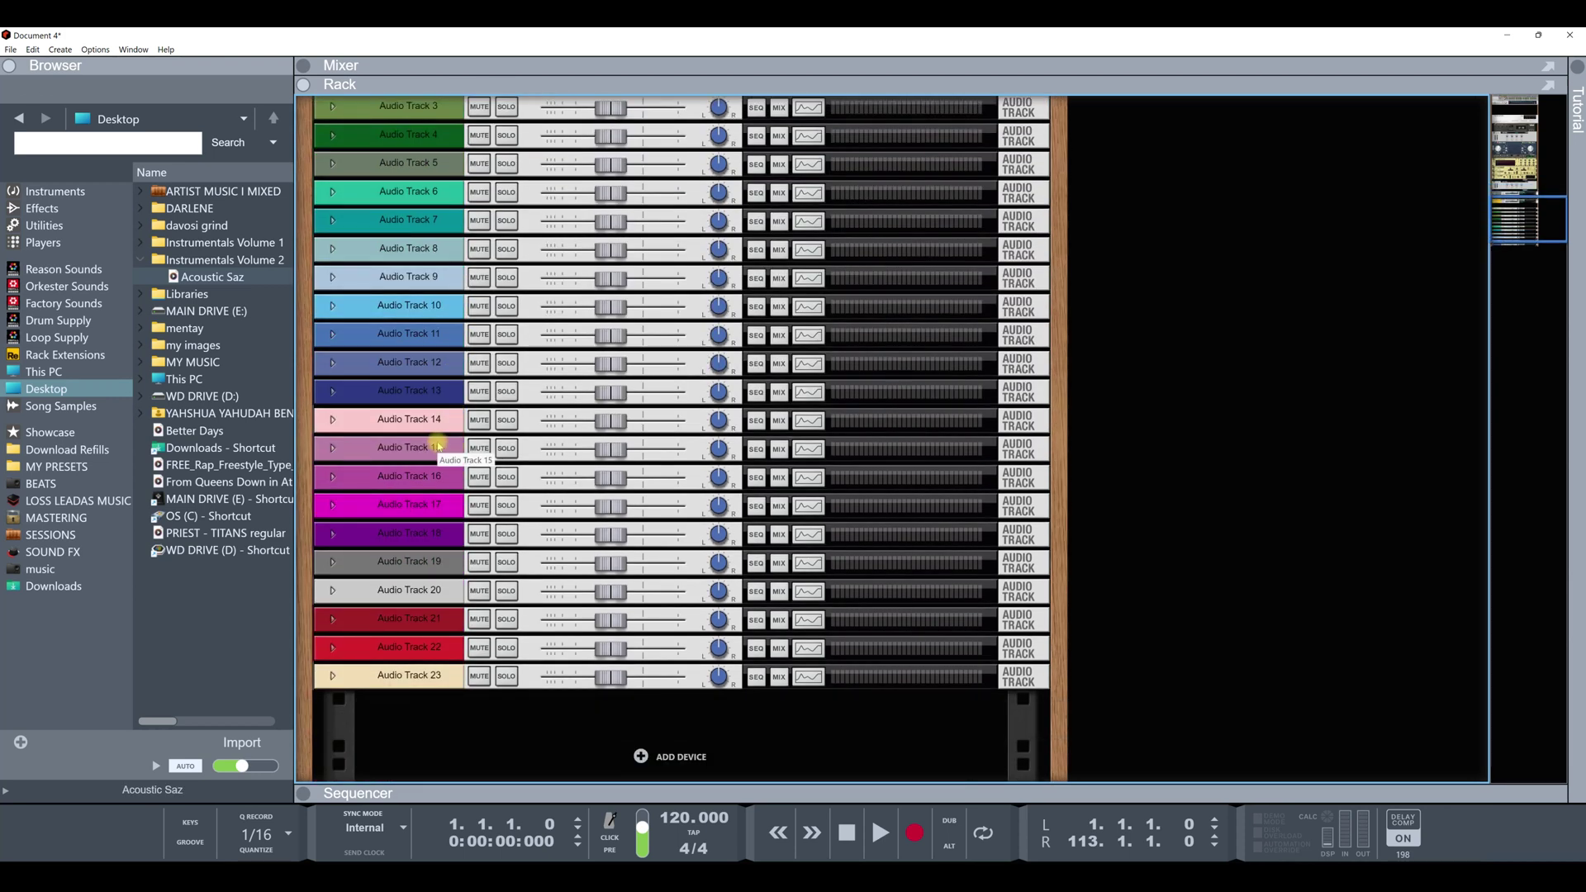
scroll(438, 446, "up", 9)
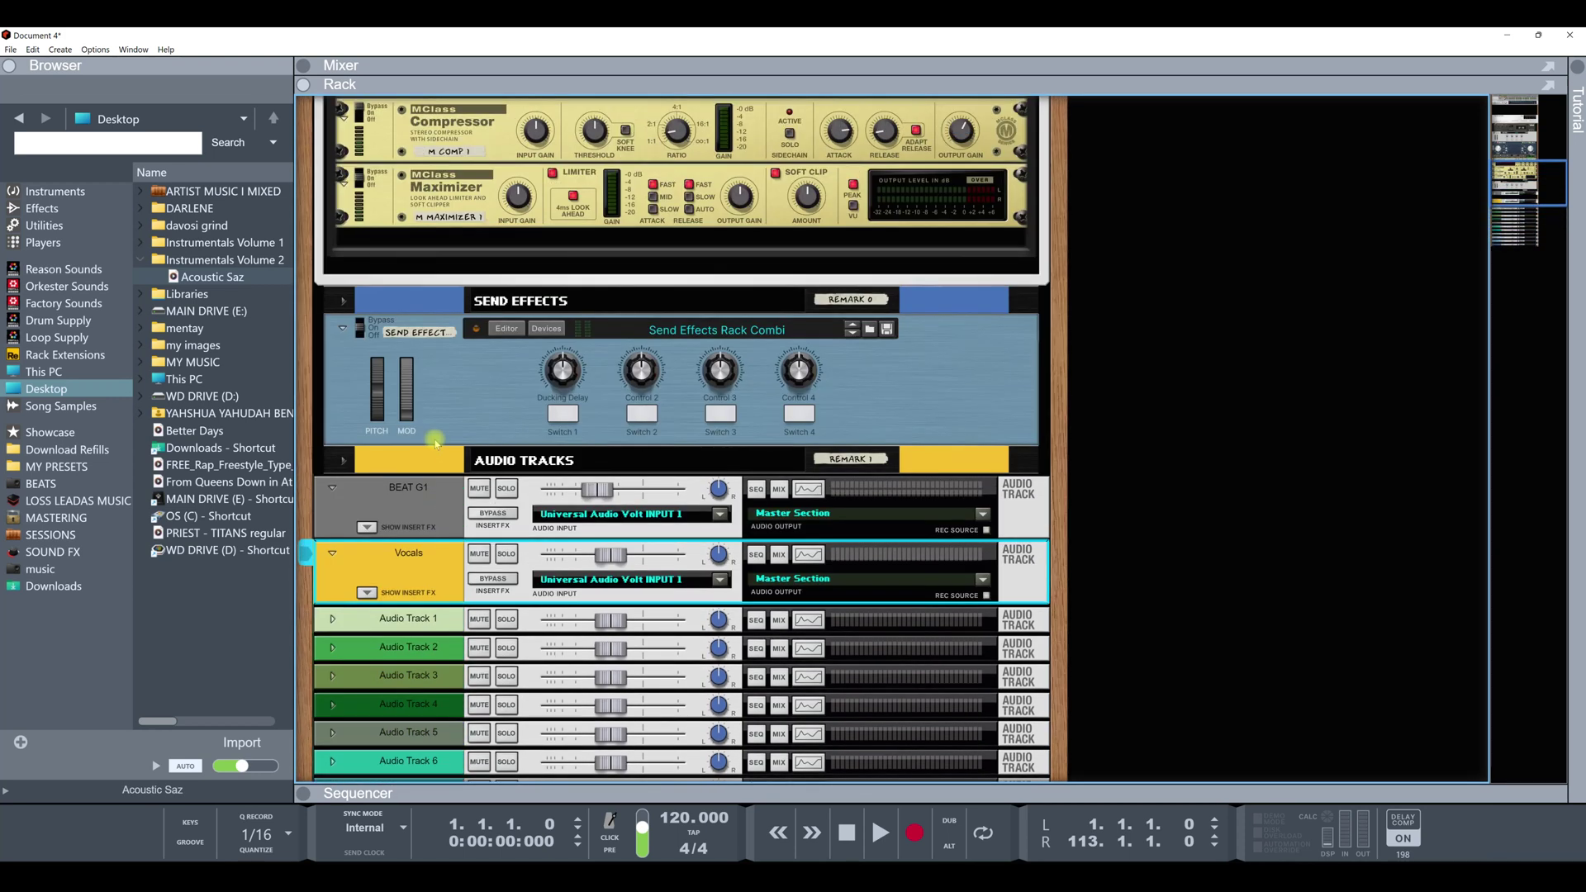
scroll(435, 443, "up", 2)
scroll(442, 451, "down", 1)
- Expand the Send Effects Rack Combi to reveal its reverbs, Echo, Saturation, UN-16 and Polar
left_click(462, 460)
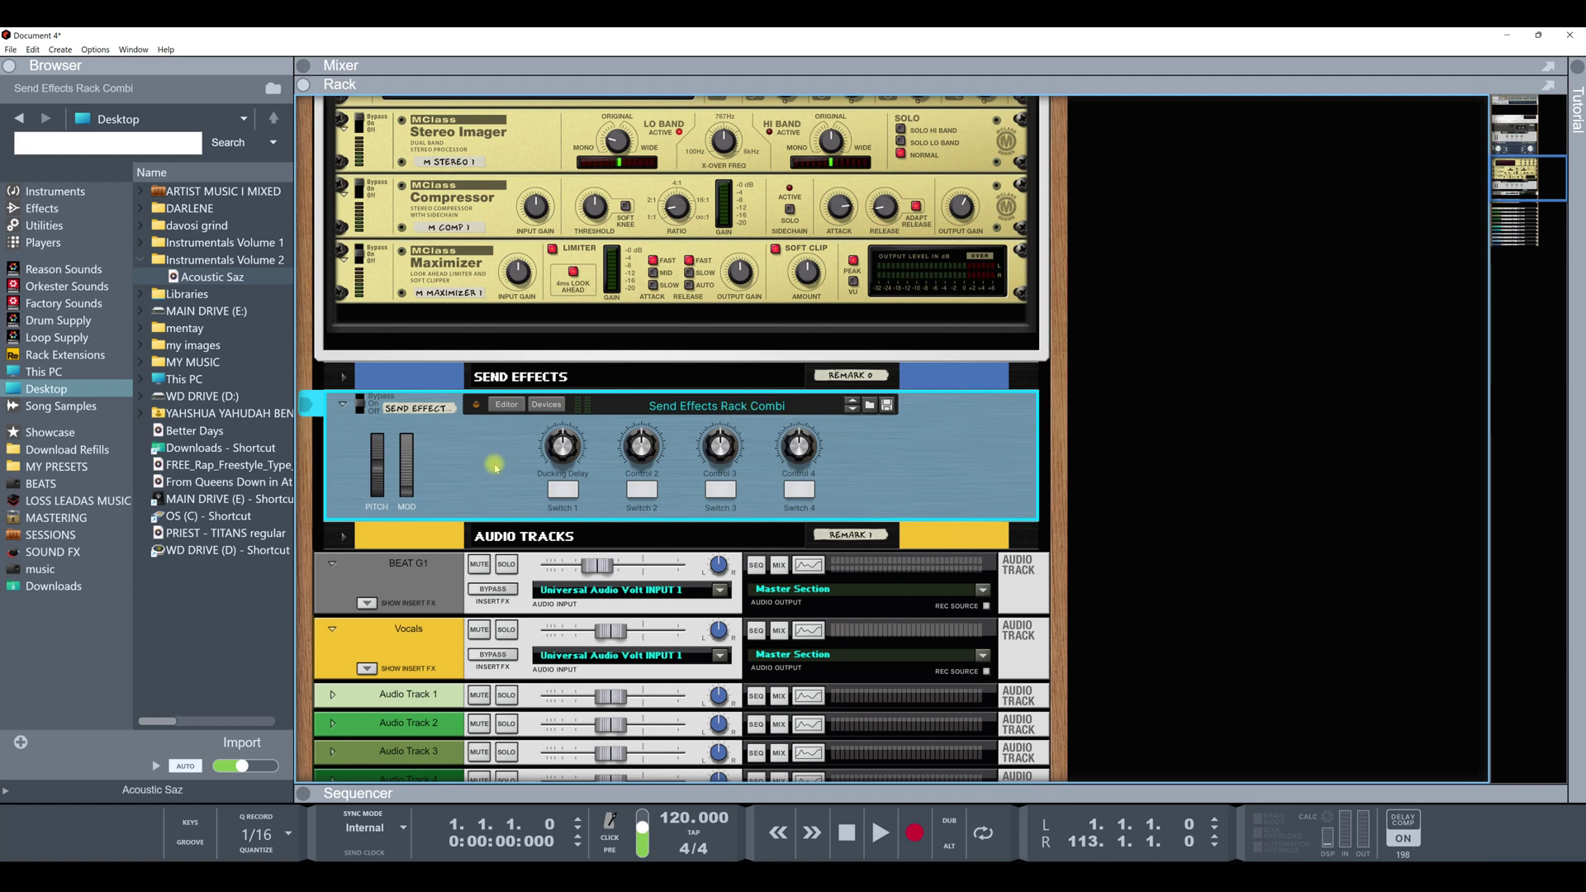
left_click(538, 410)
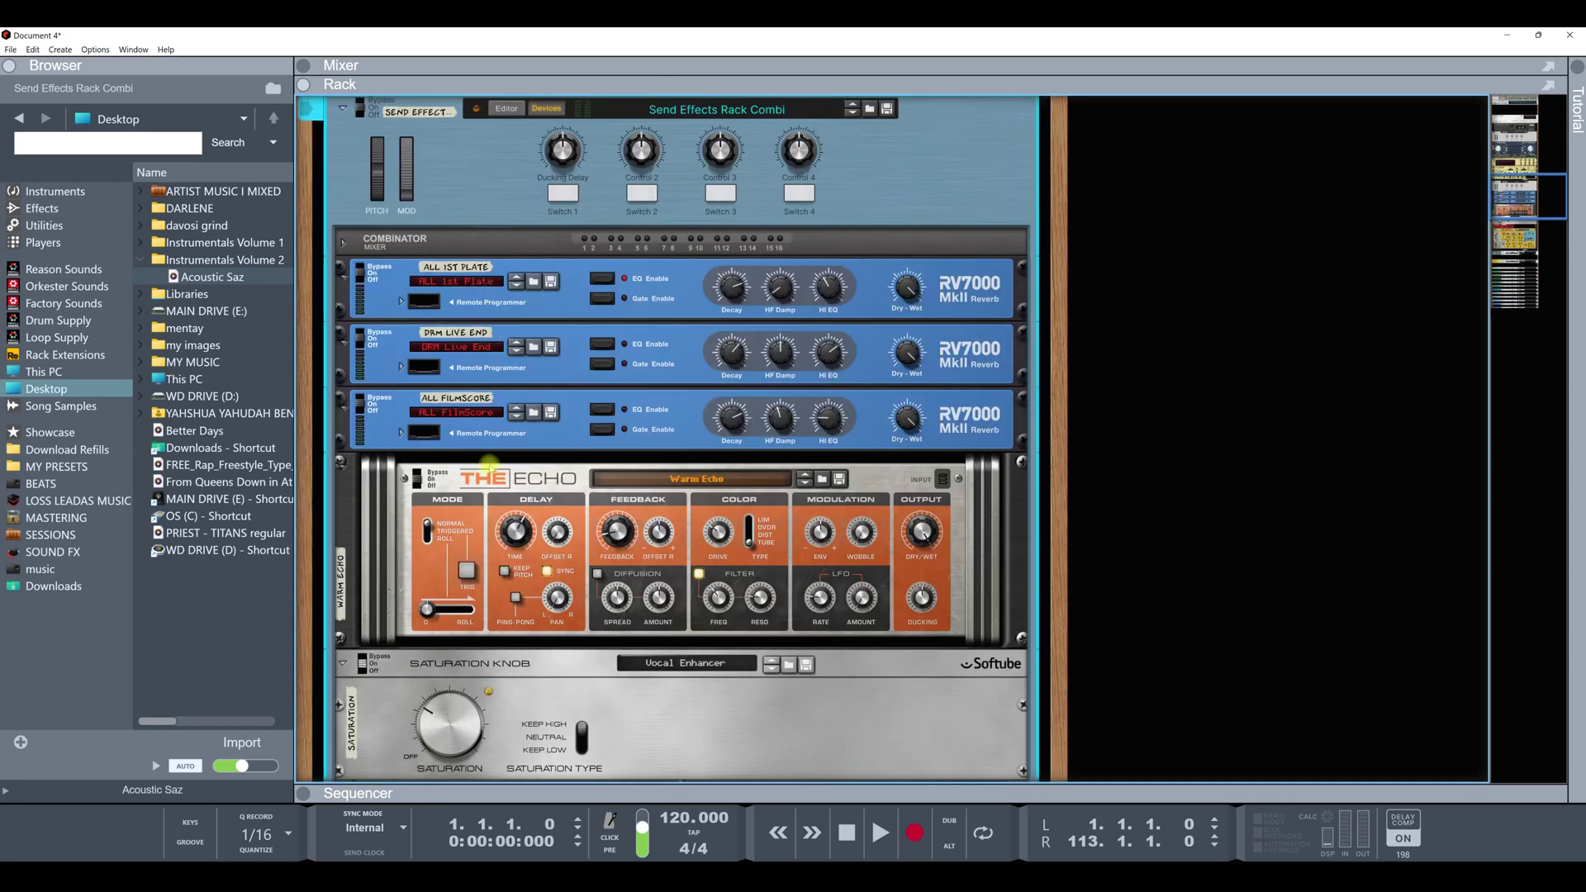
scroll(521, 505, "down", 3)
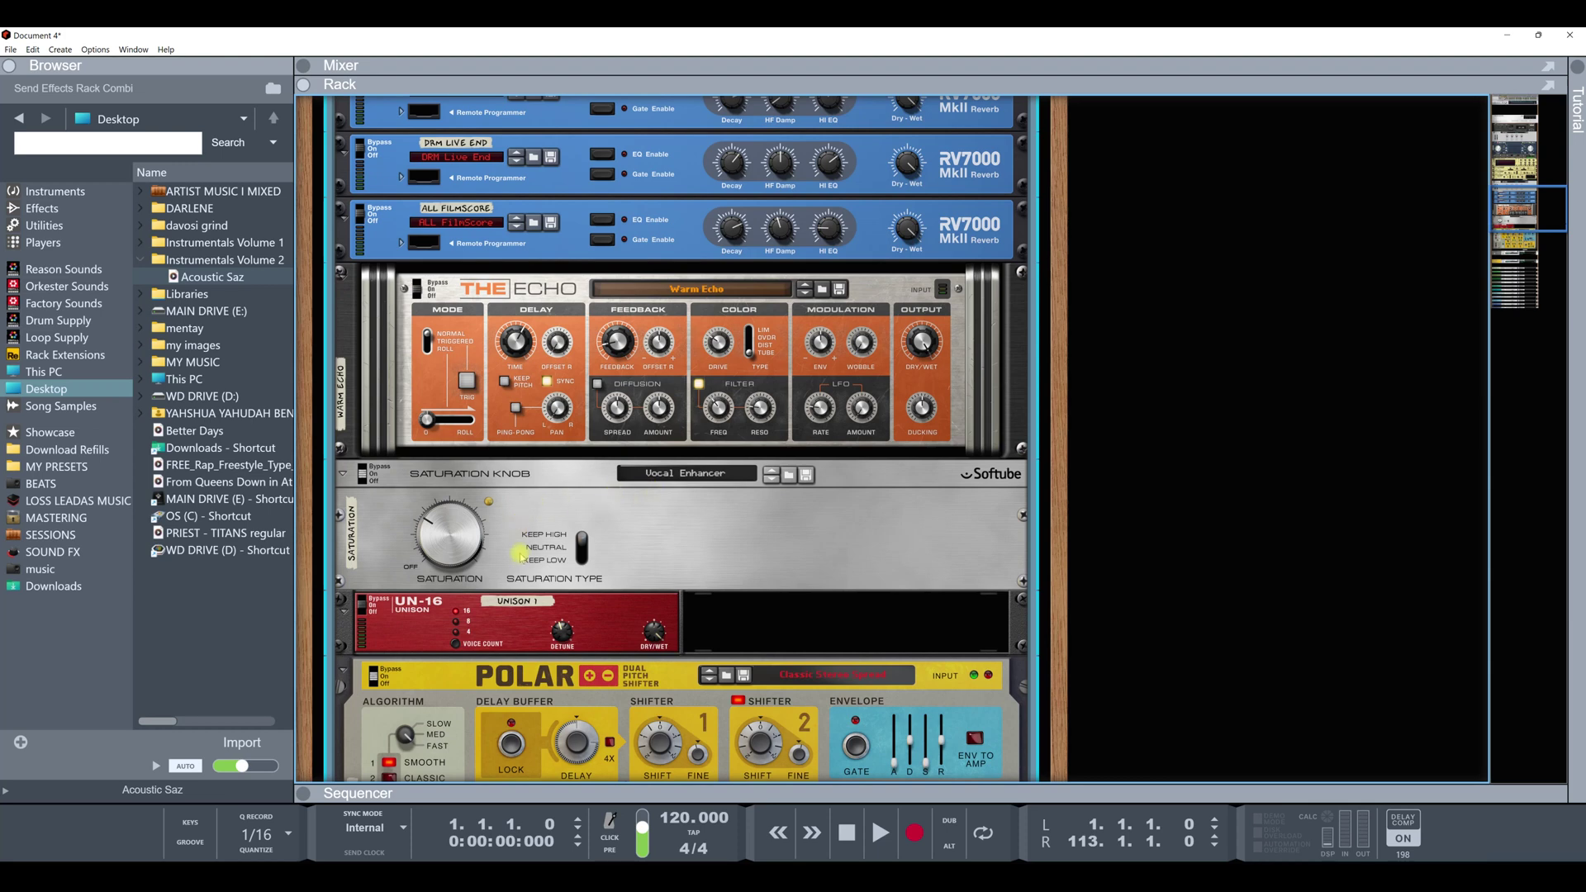
scroll(517, 557, "down", 2)
scroll(515, 562, "down", 2)
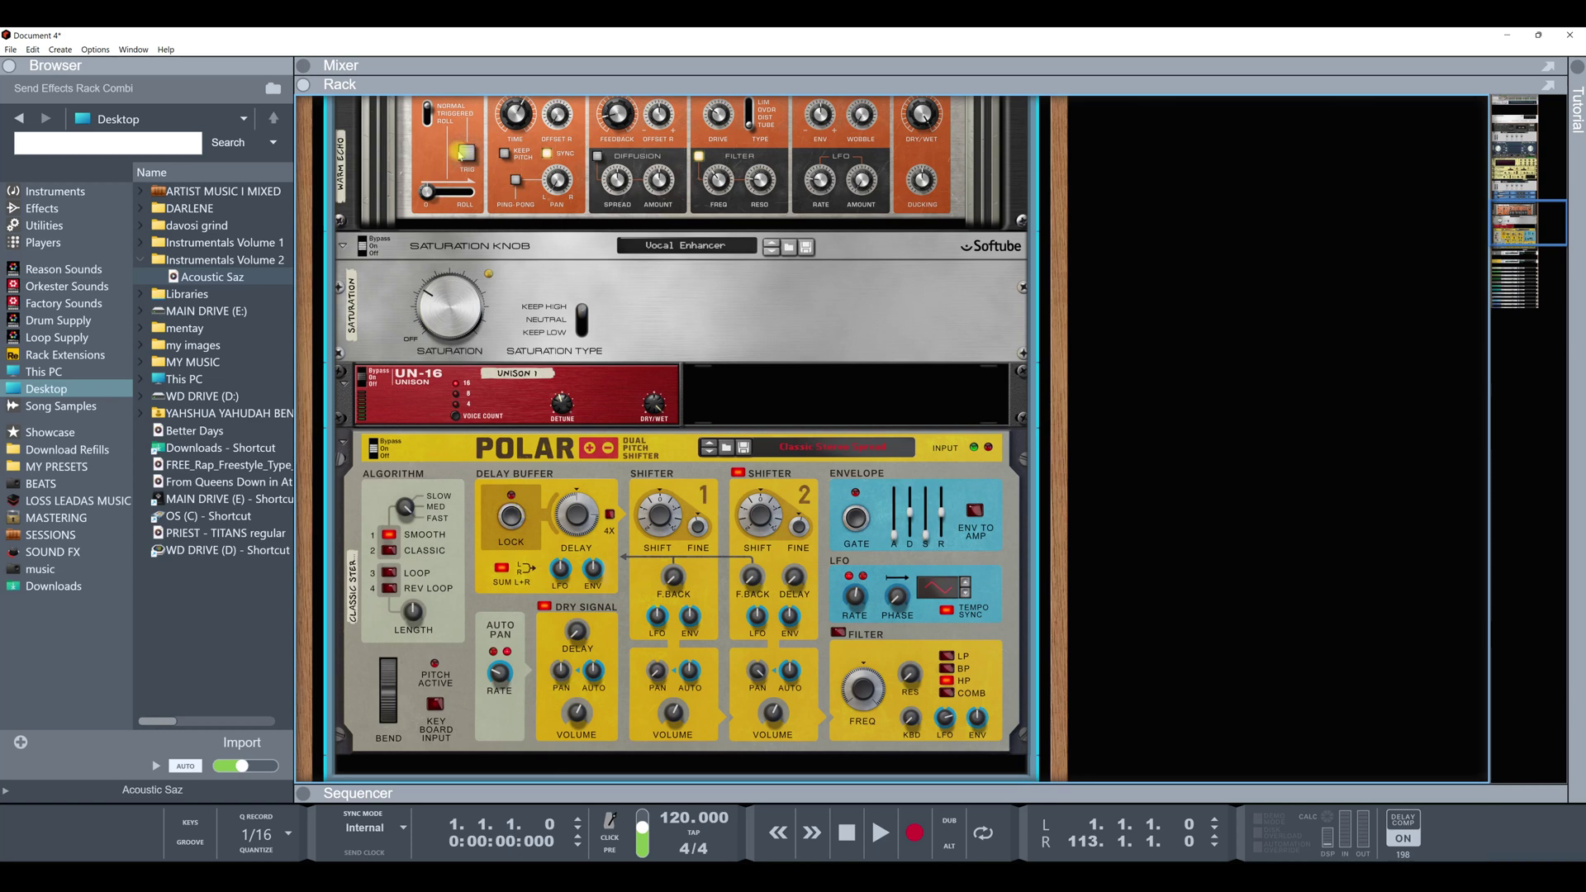
left_click(380, 66)
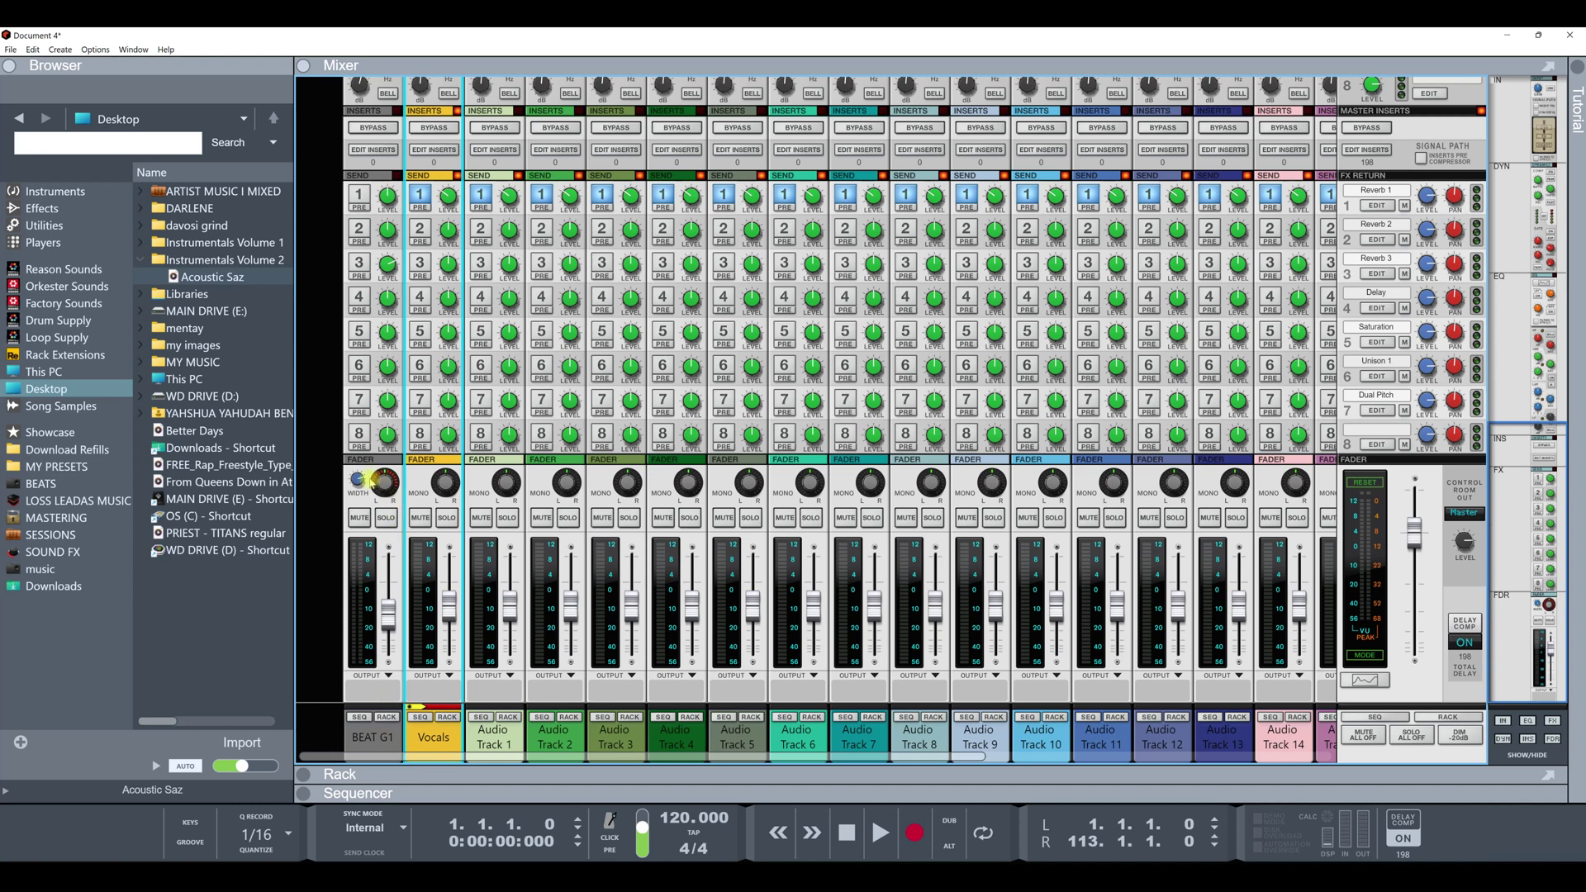
- Review the mixer's channel sends and faders, with BEAT G1 at -16.75 dB
mouse_move(379, 485)
mouse_move(391, 626)
scroll(546, 520, "up", 5)
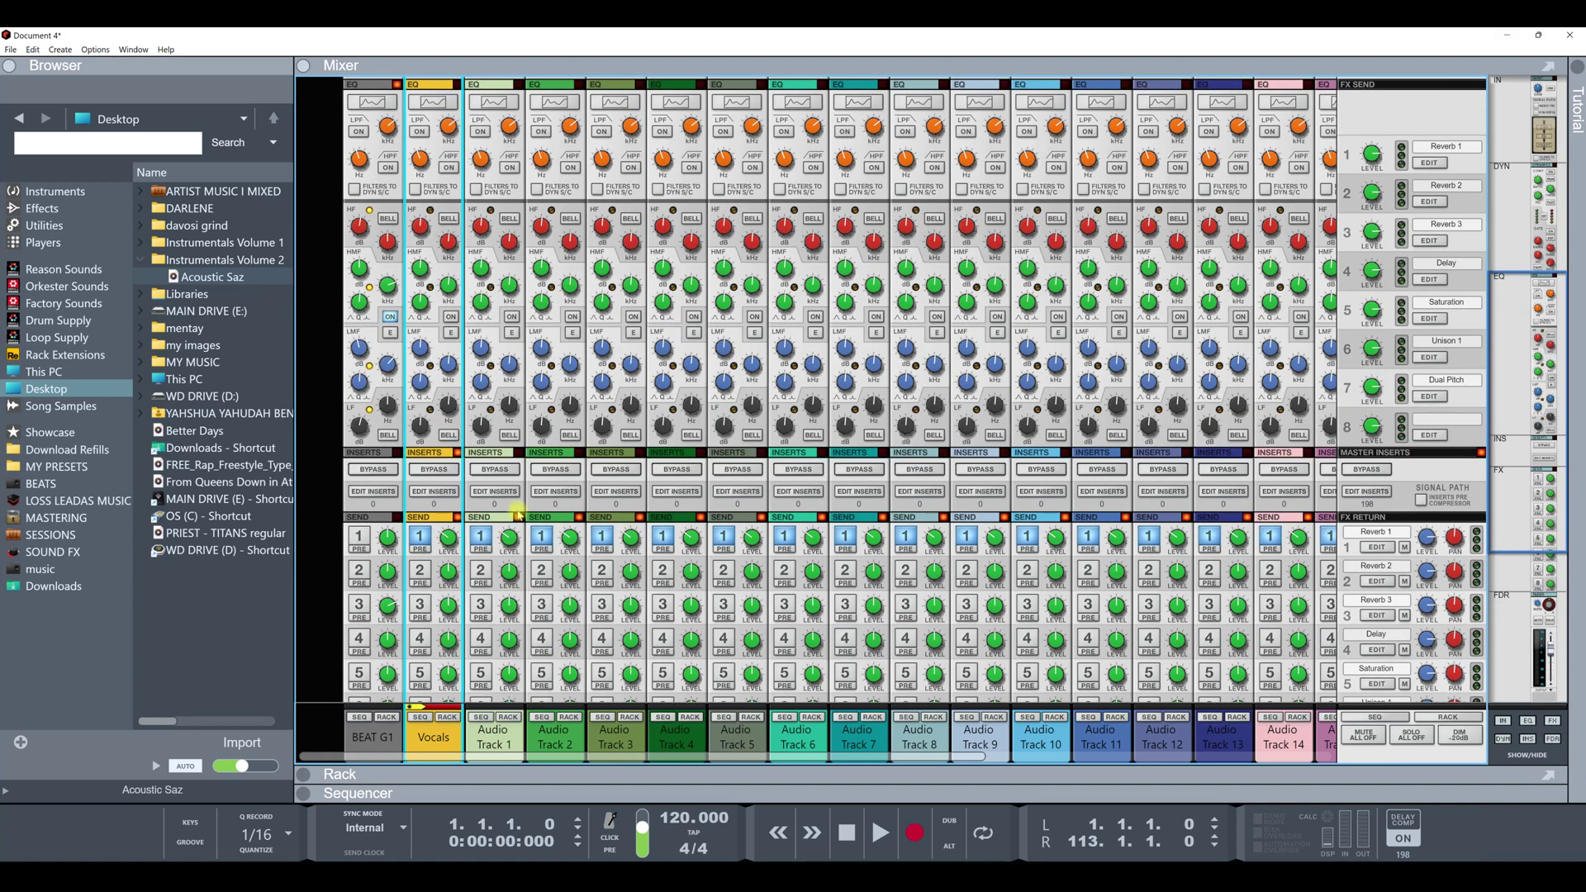
scroll(518, 514, "up", 3)
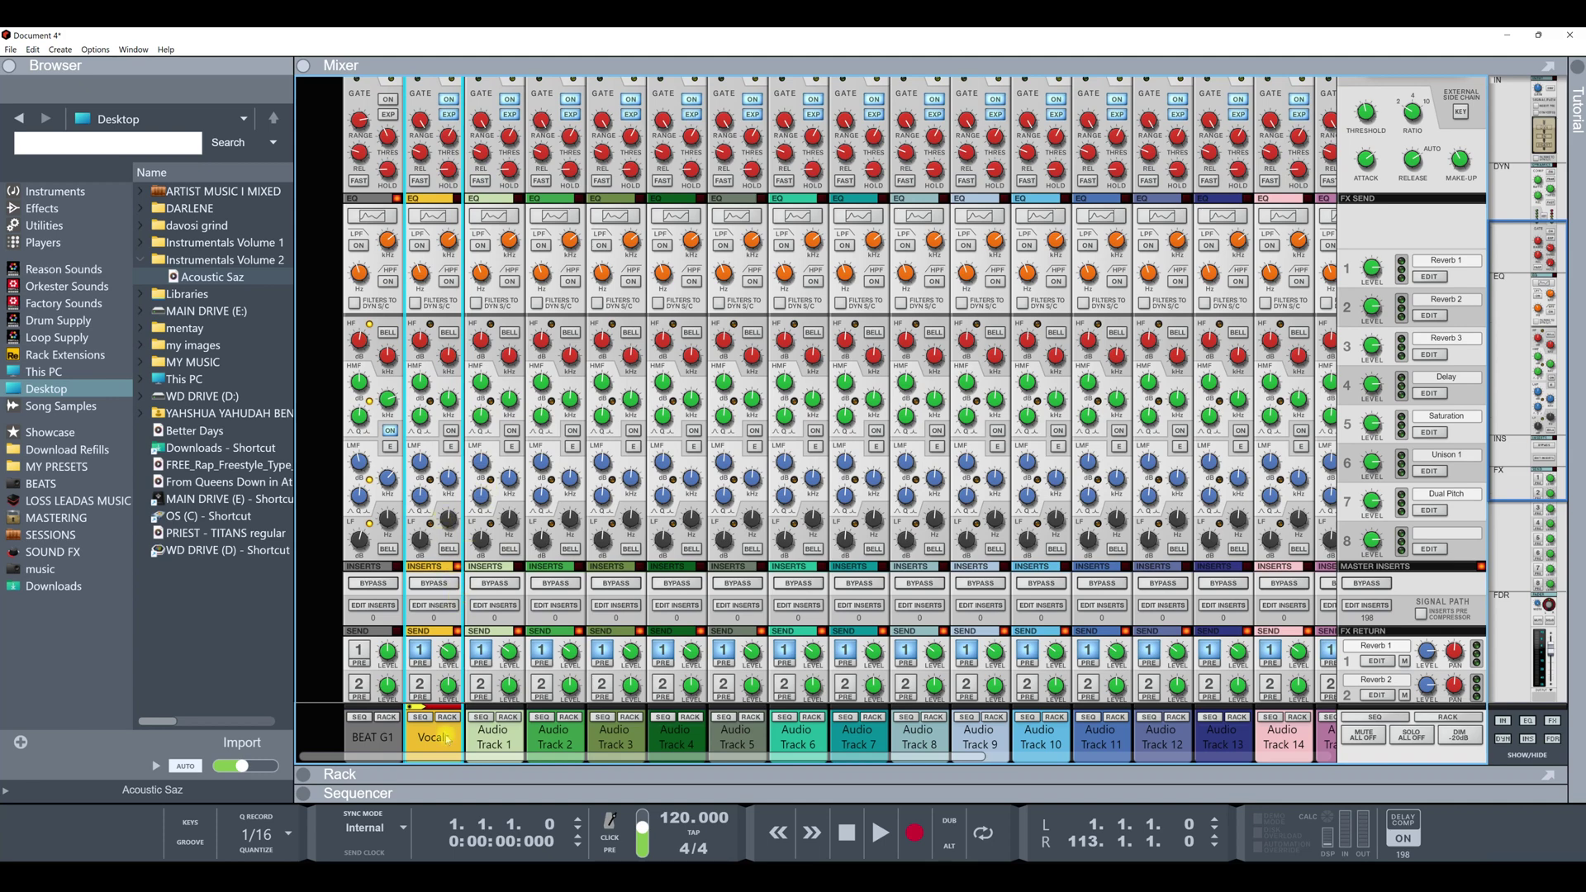
scroll(419, 525, "up", 5)
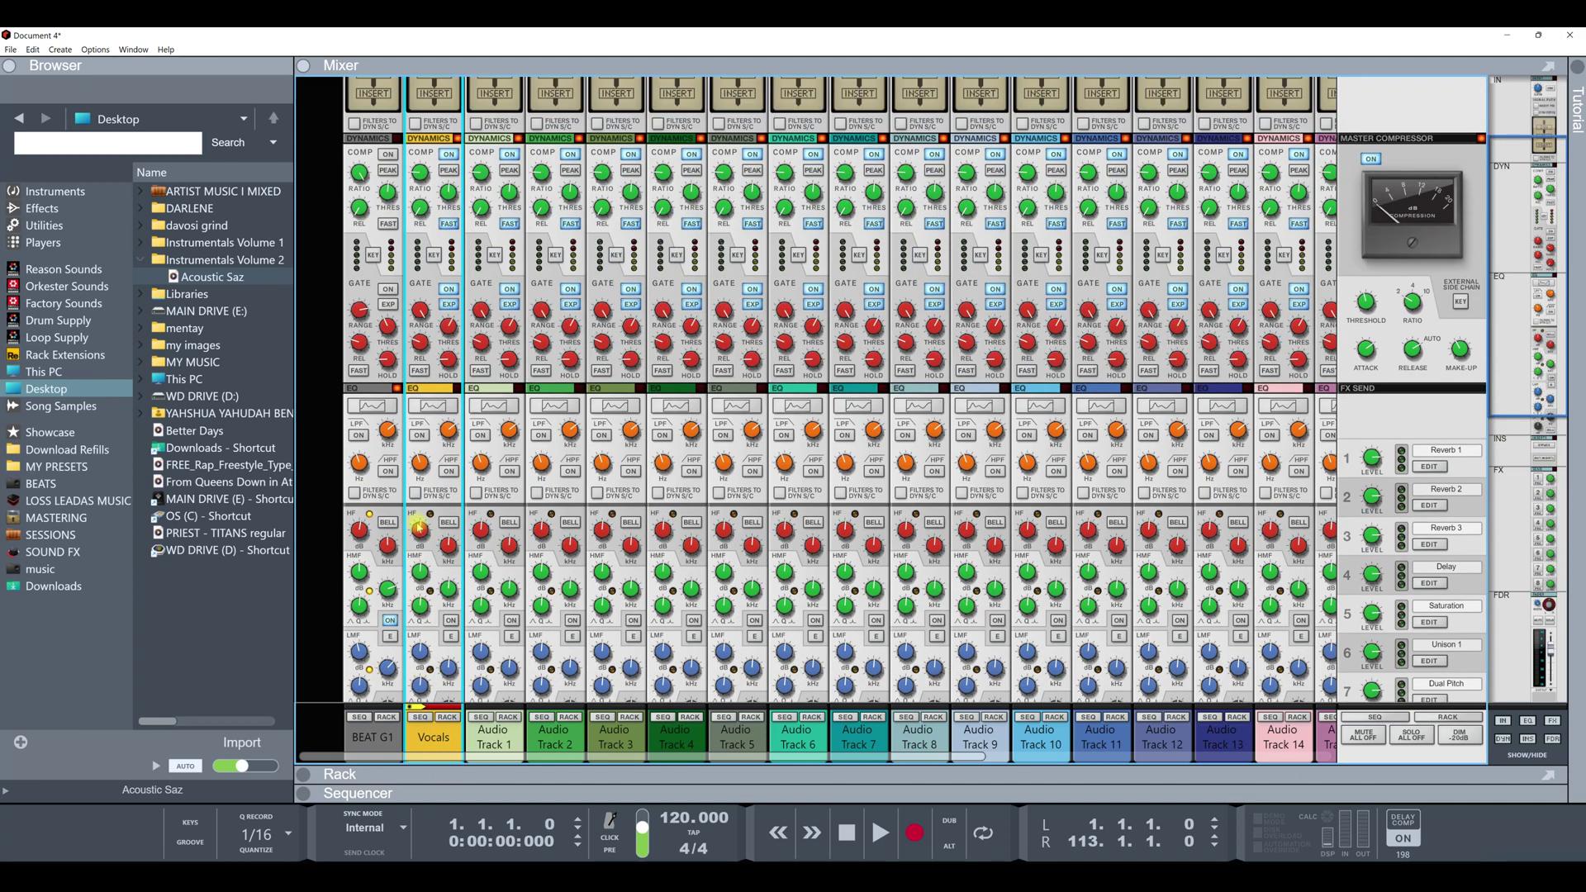
scroll(419, 525, "up", 2)
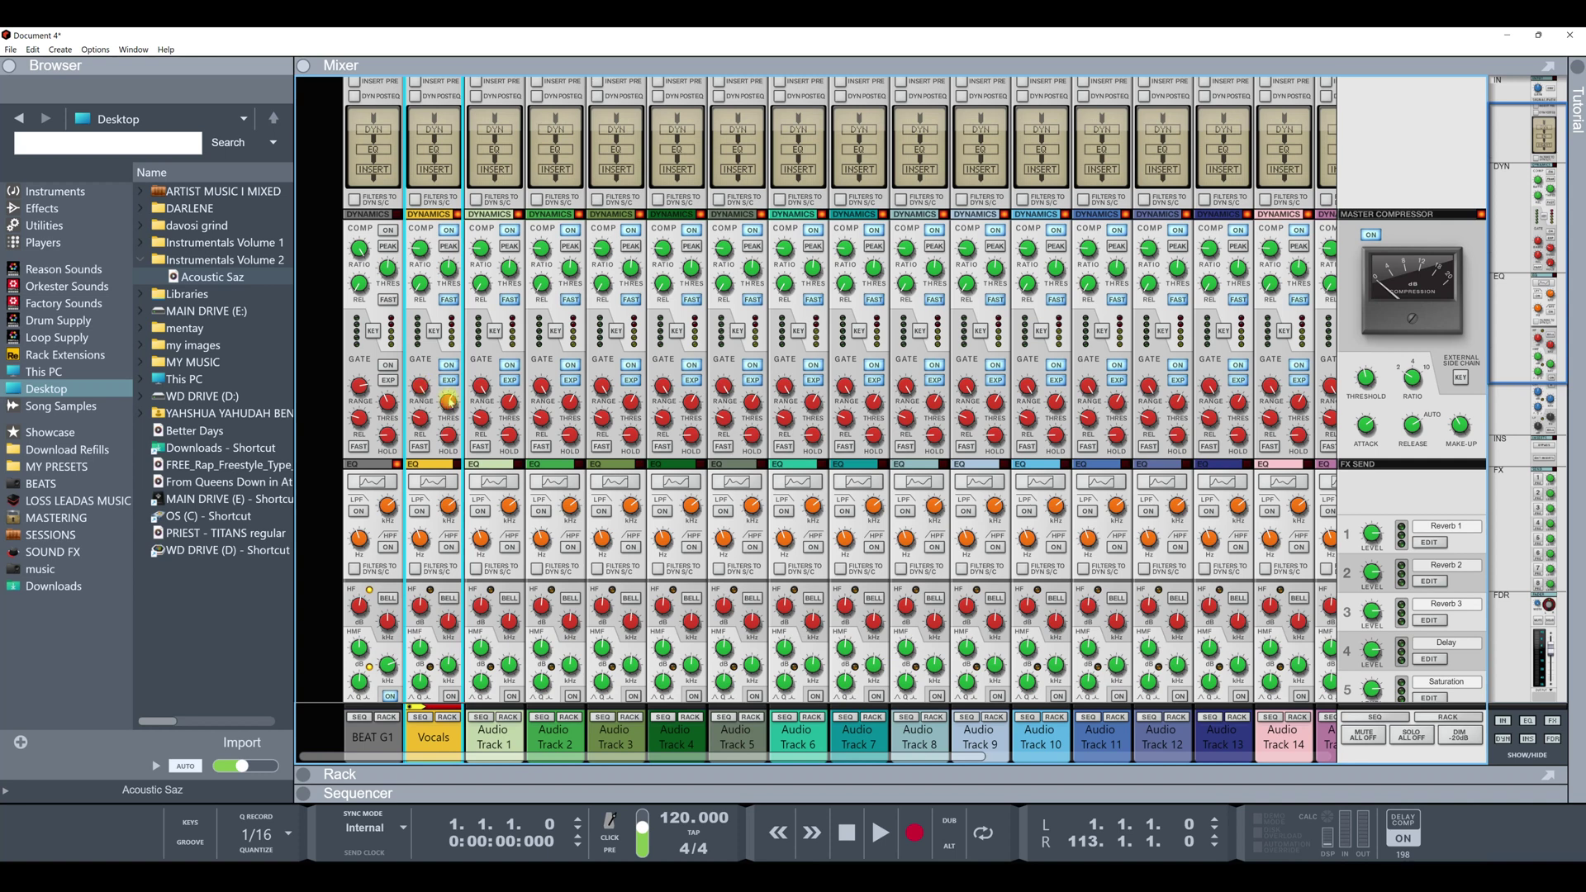
mouse_move(450, 402)
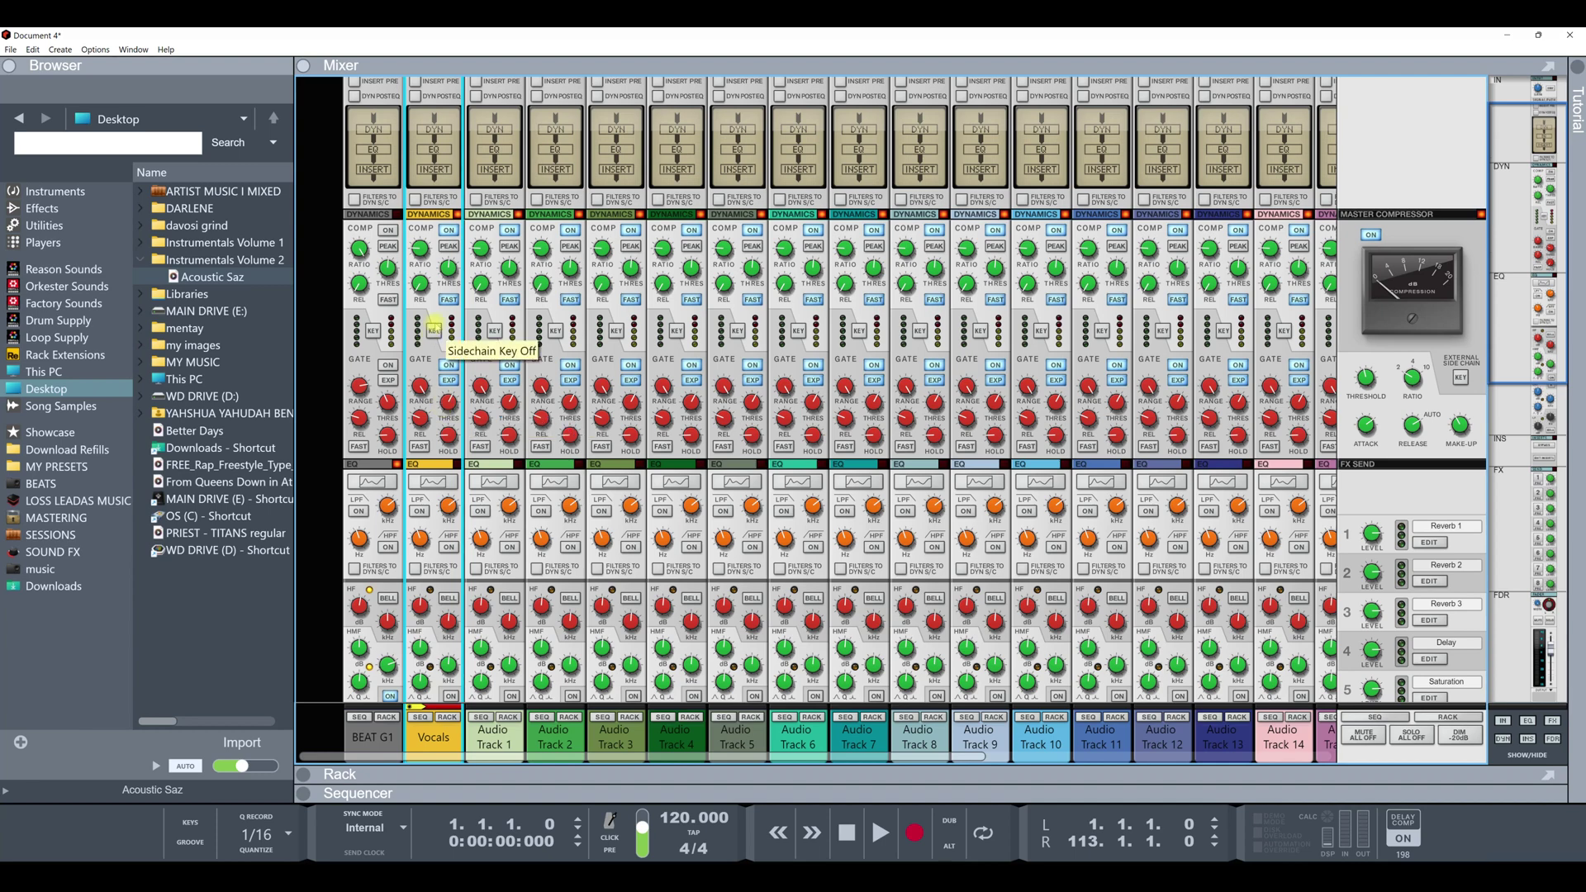
scroll(450, 343, "up", 1)
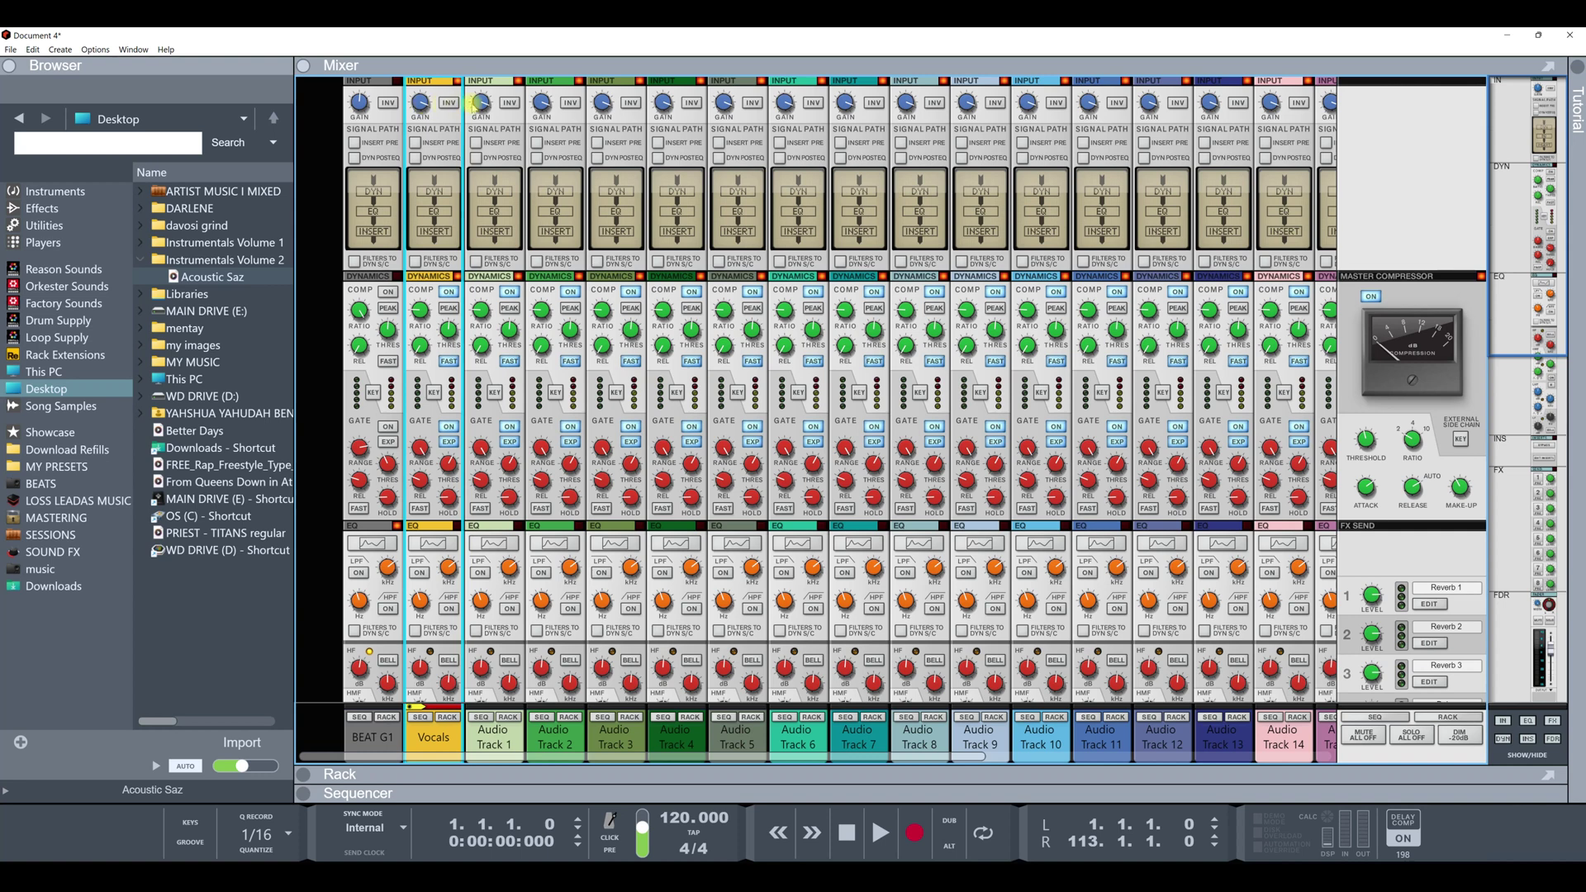
mouse_move(477, 102)
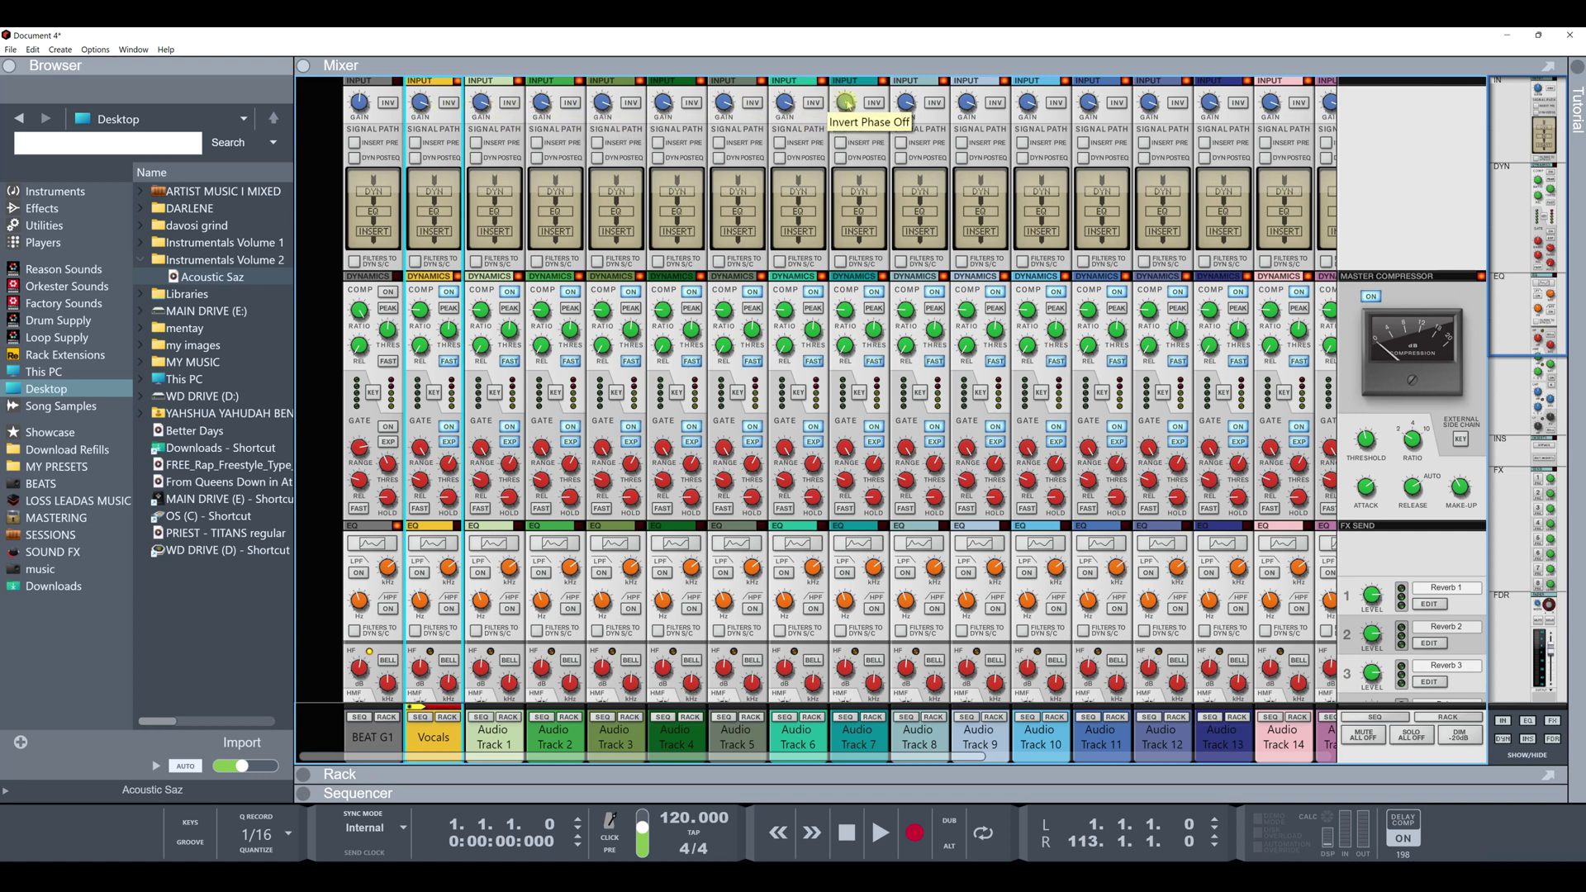
mouse_move(431, 671)
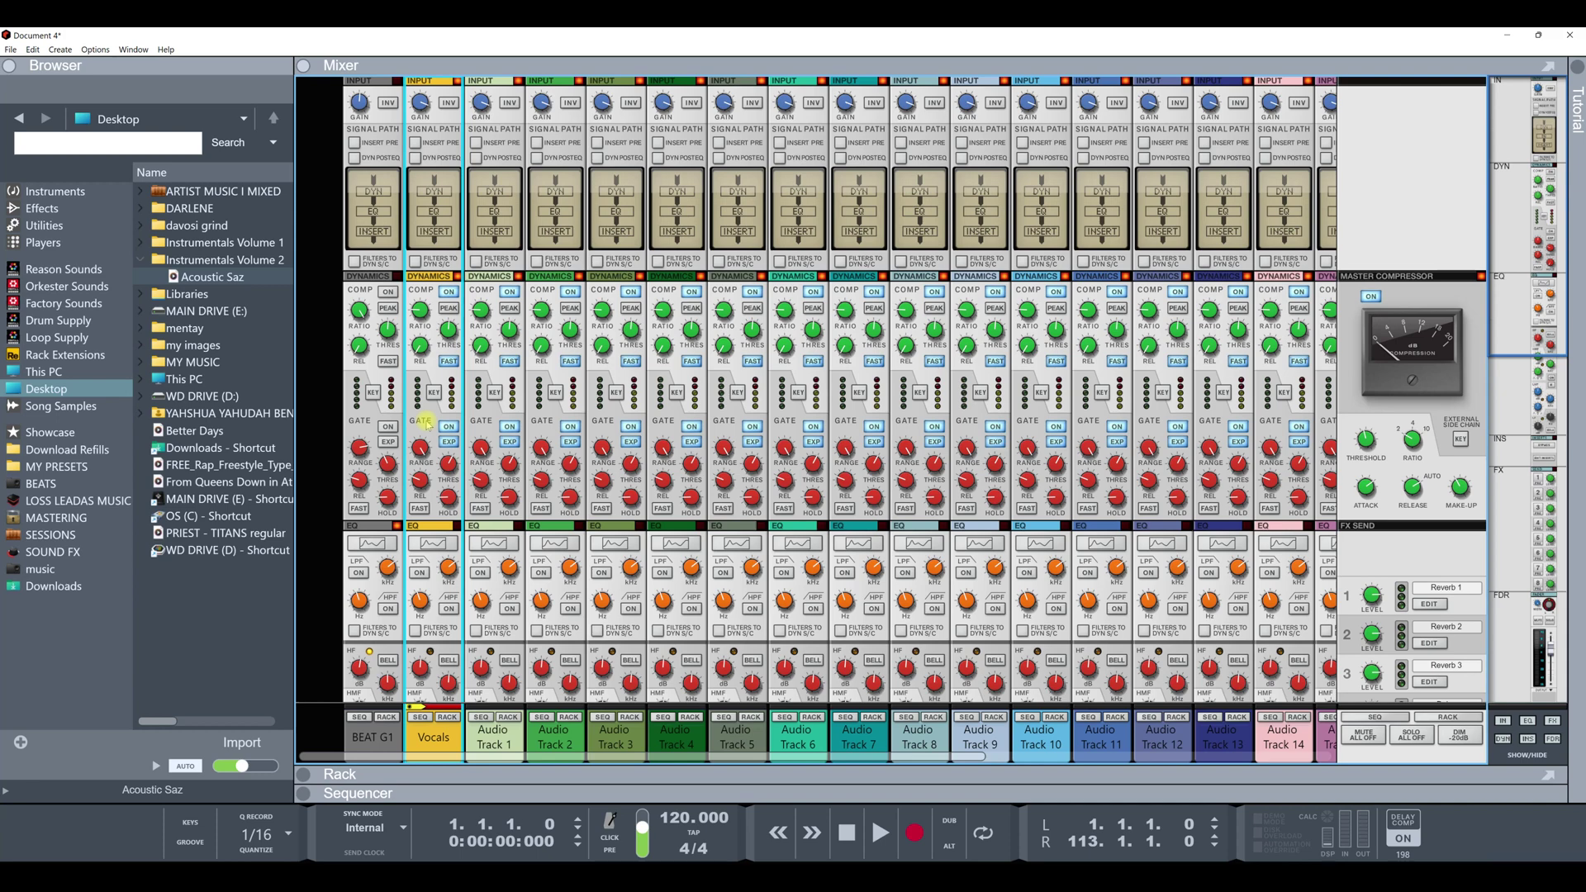
scroll(424, 421, "down", 3)
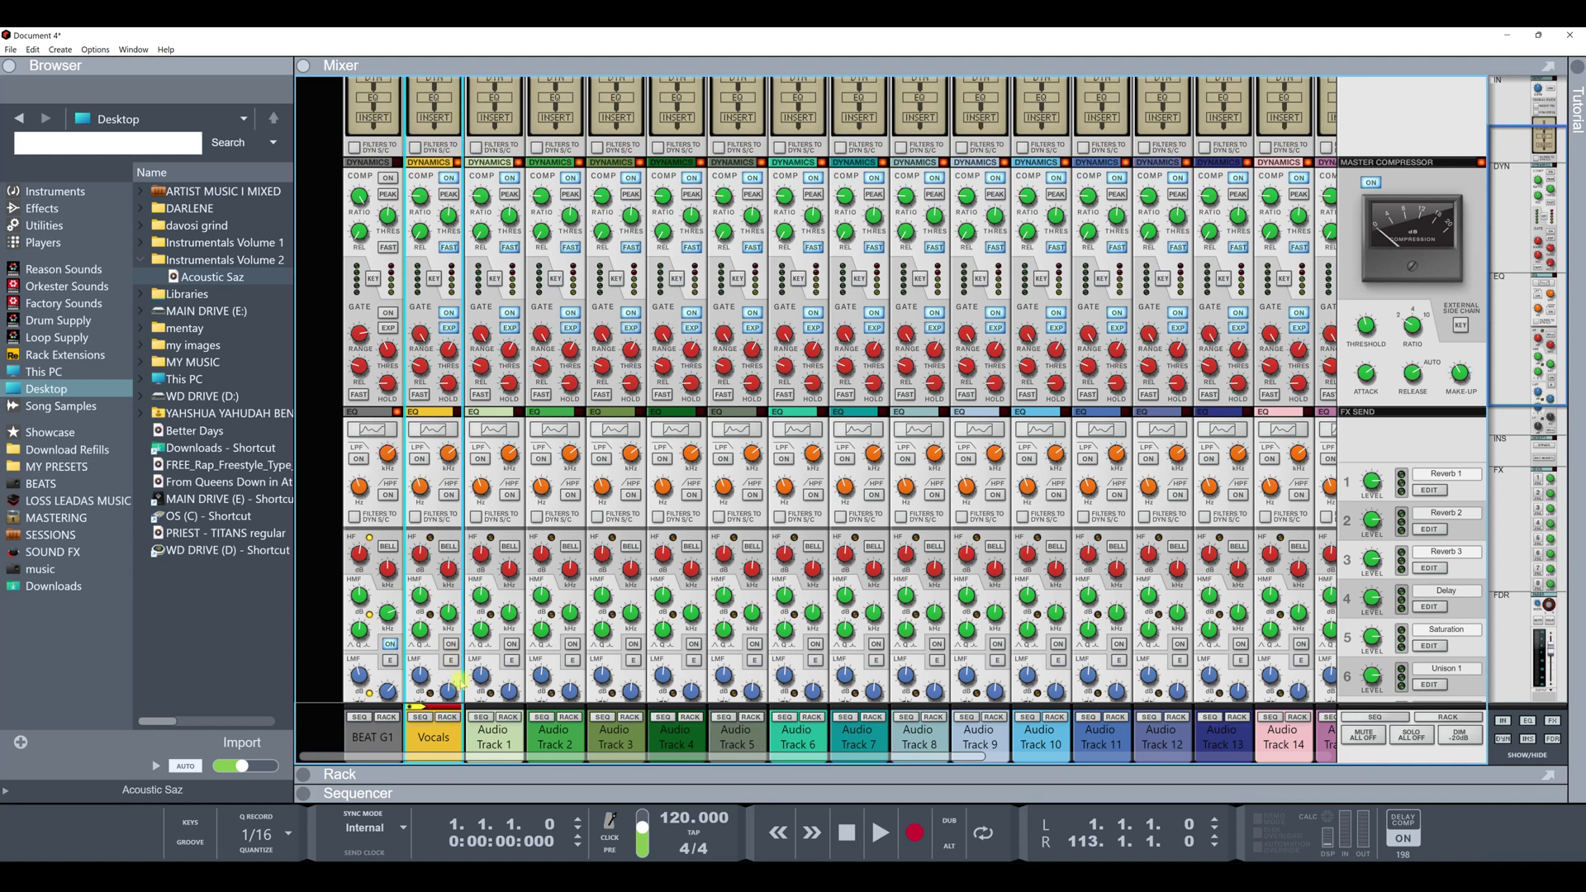
left_click(493, 741)
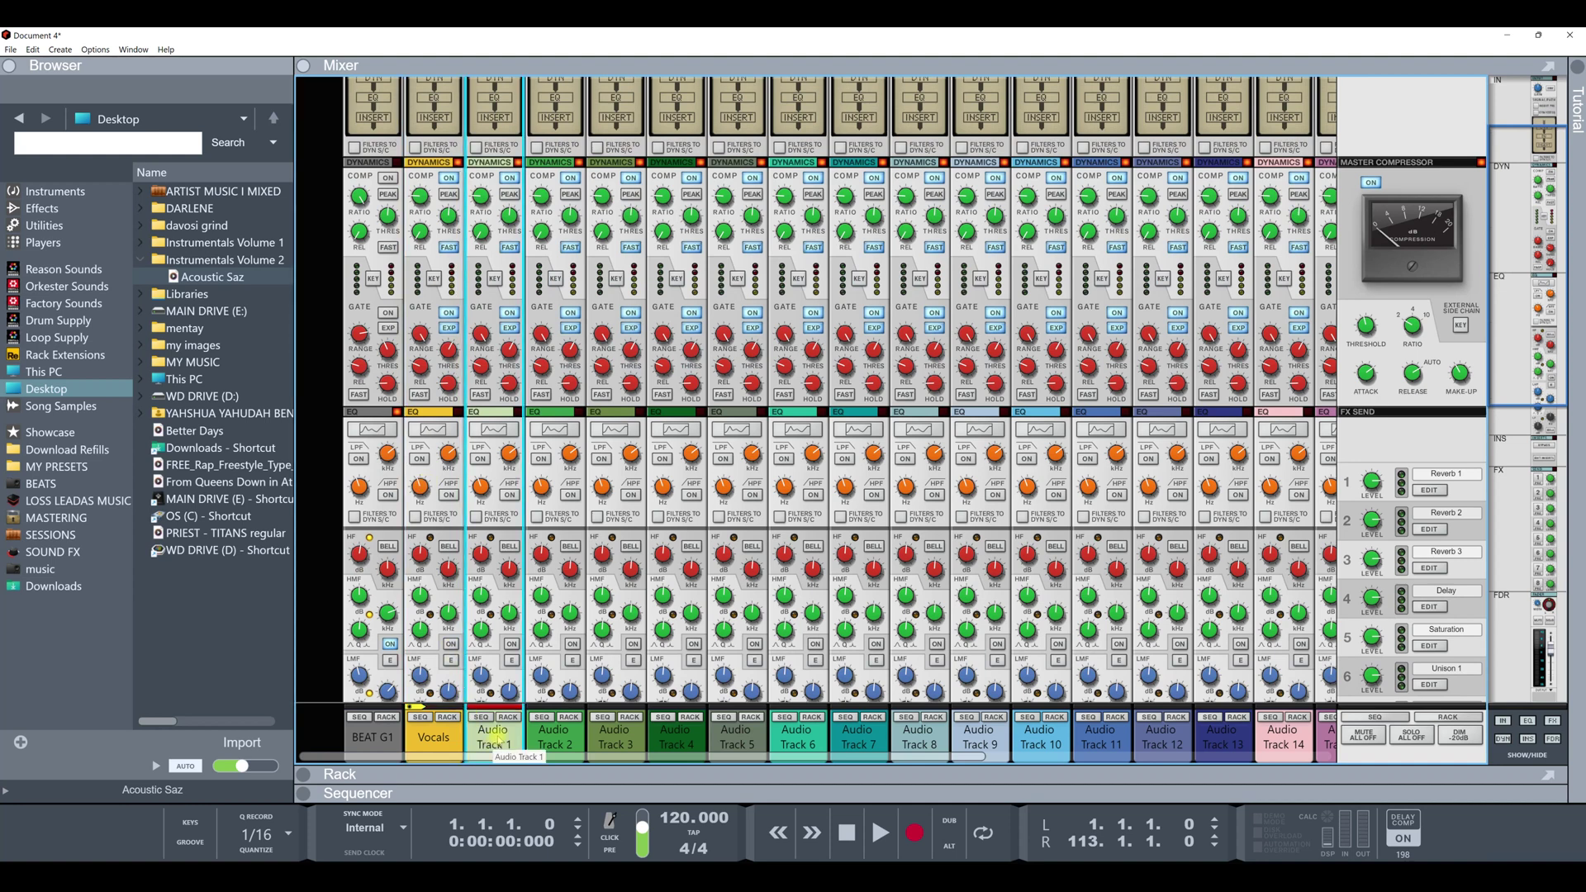
left_click(494, 428)
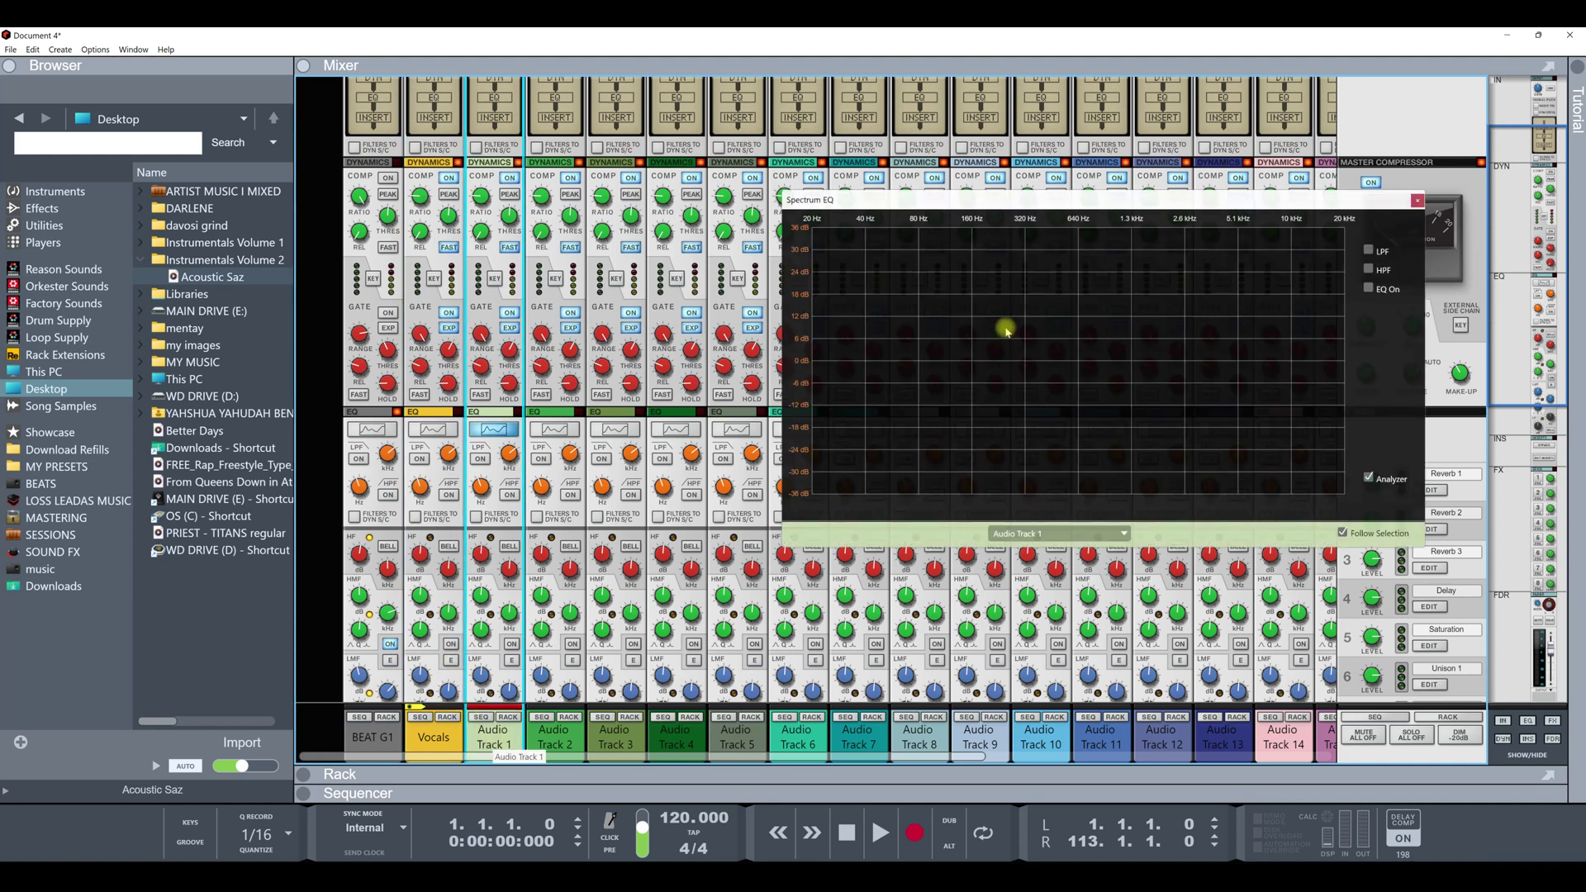
left_click(1417, 200)
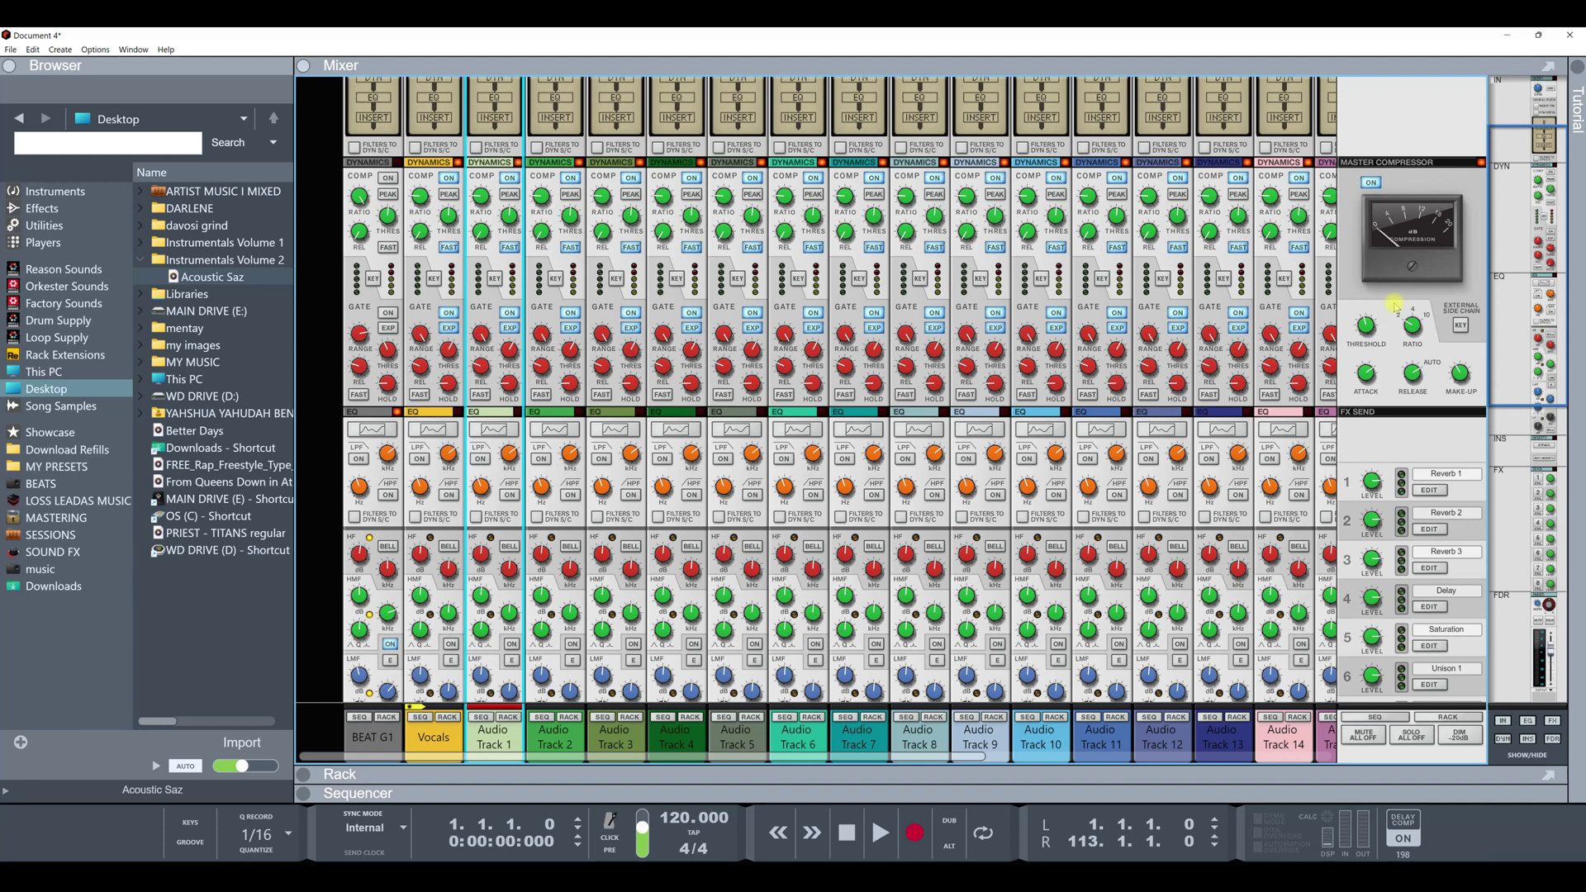
scroll(1167, 377, "down", 3)
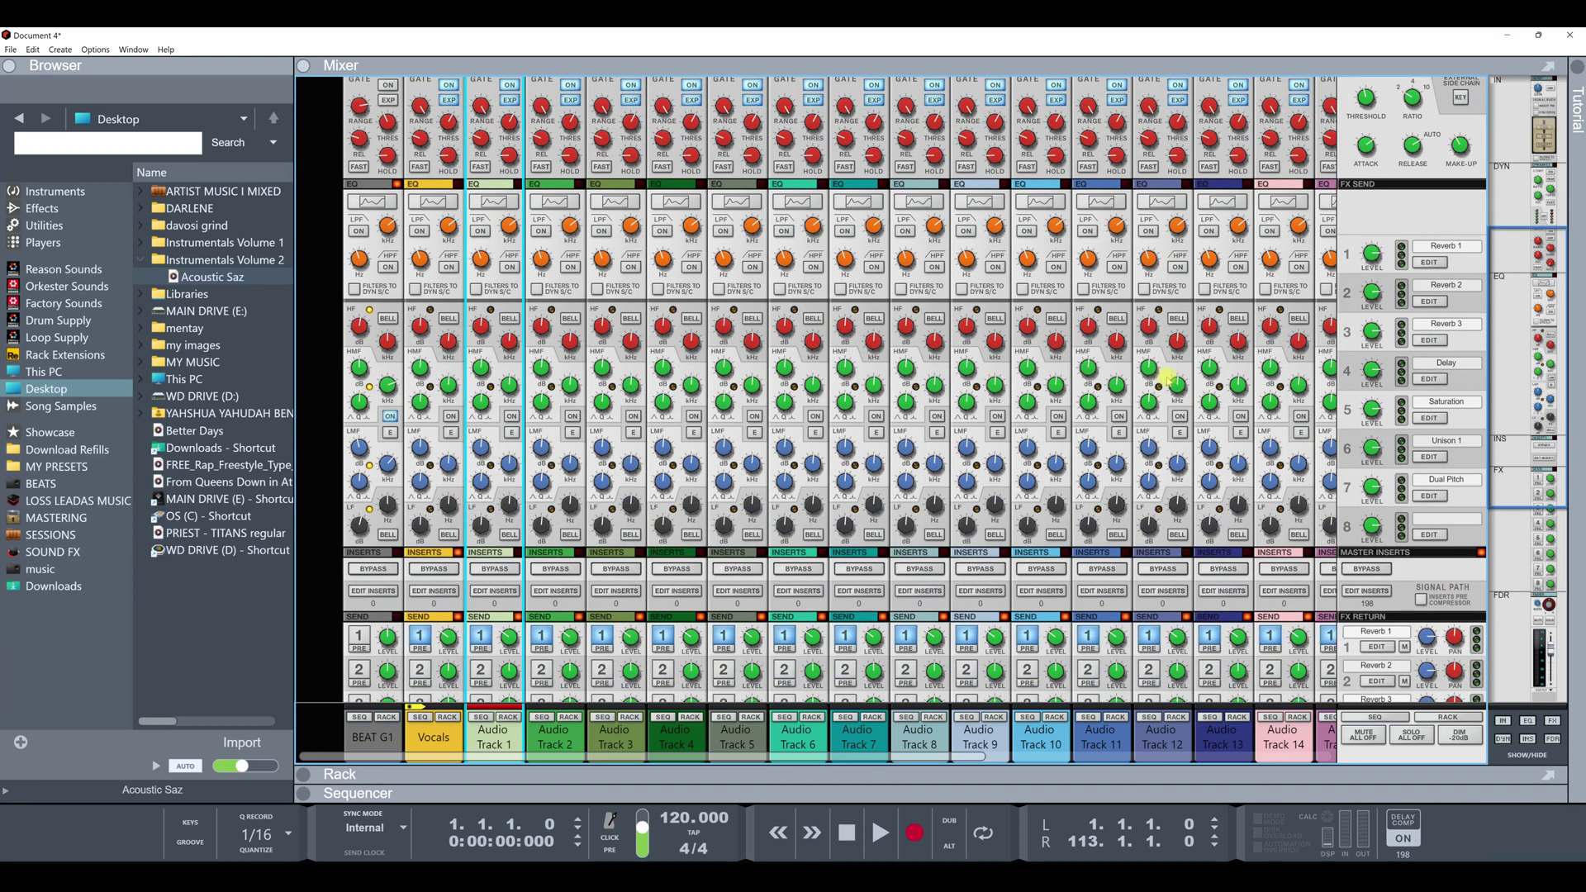
scroll(1164, 377, "up", 4)
scroll(1068, 325, "down", 2)
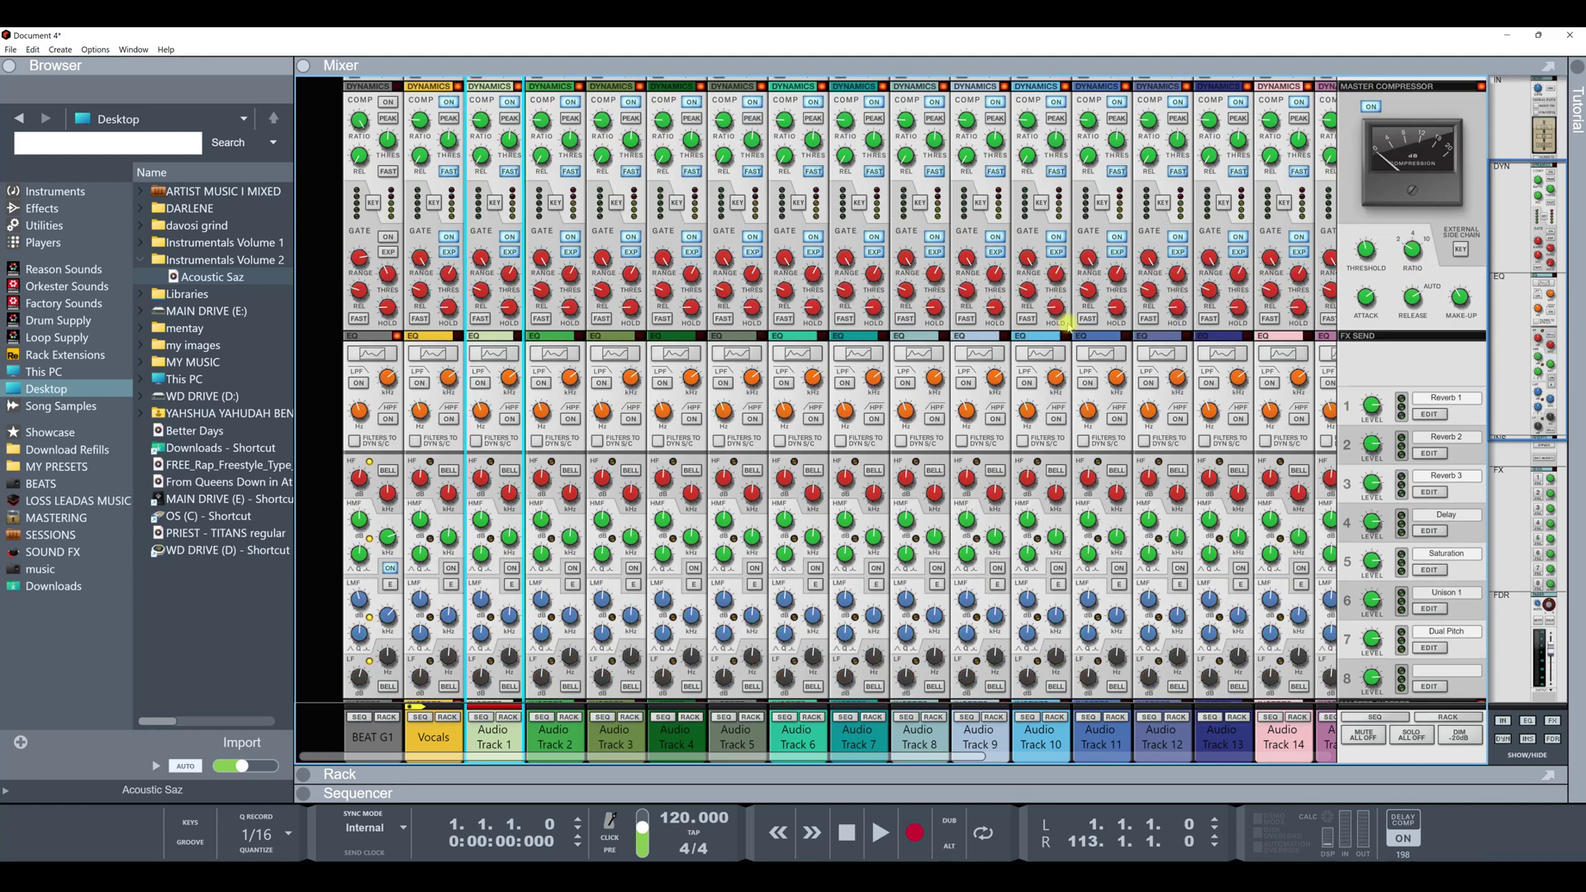
scroll(1068, 324, "down", 3)
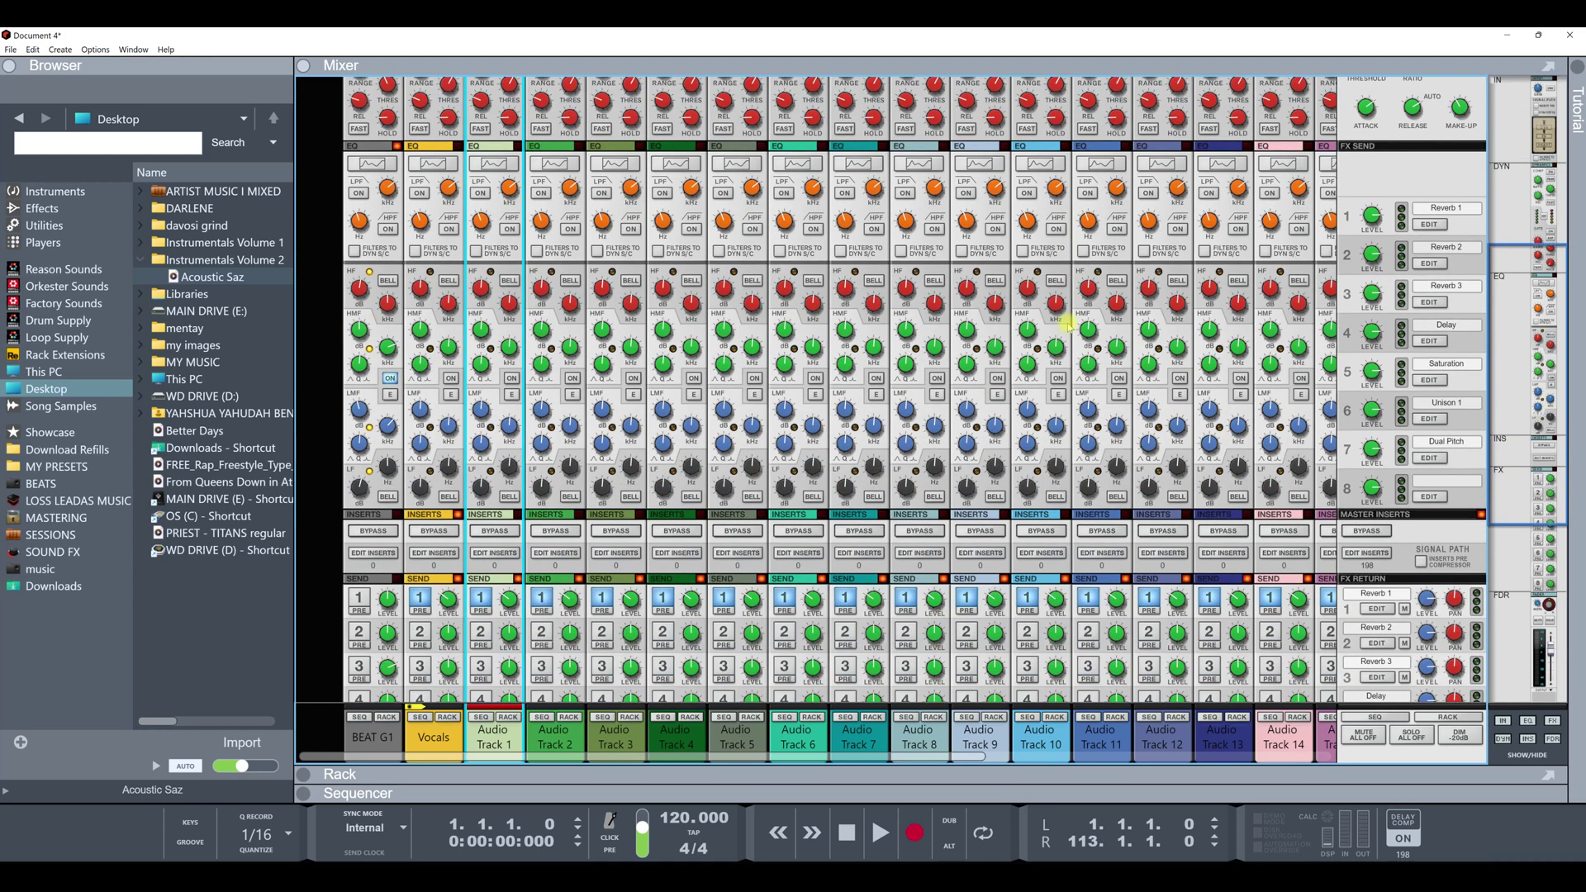
scroll(1068, 324, "down", 6)
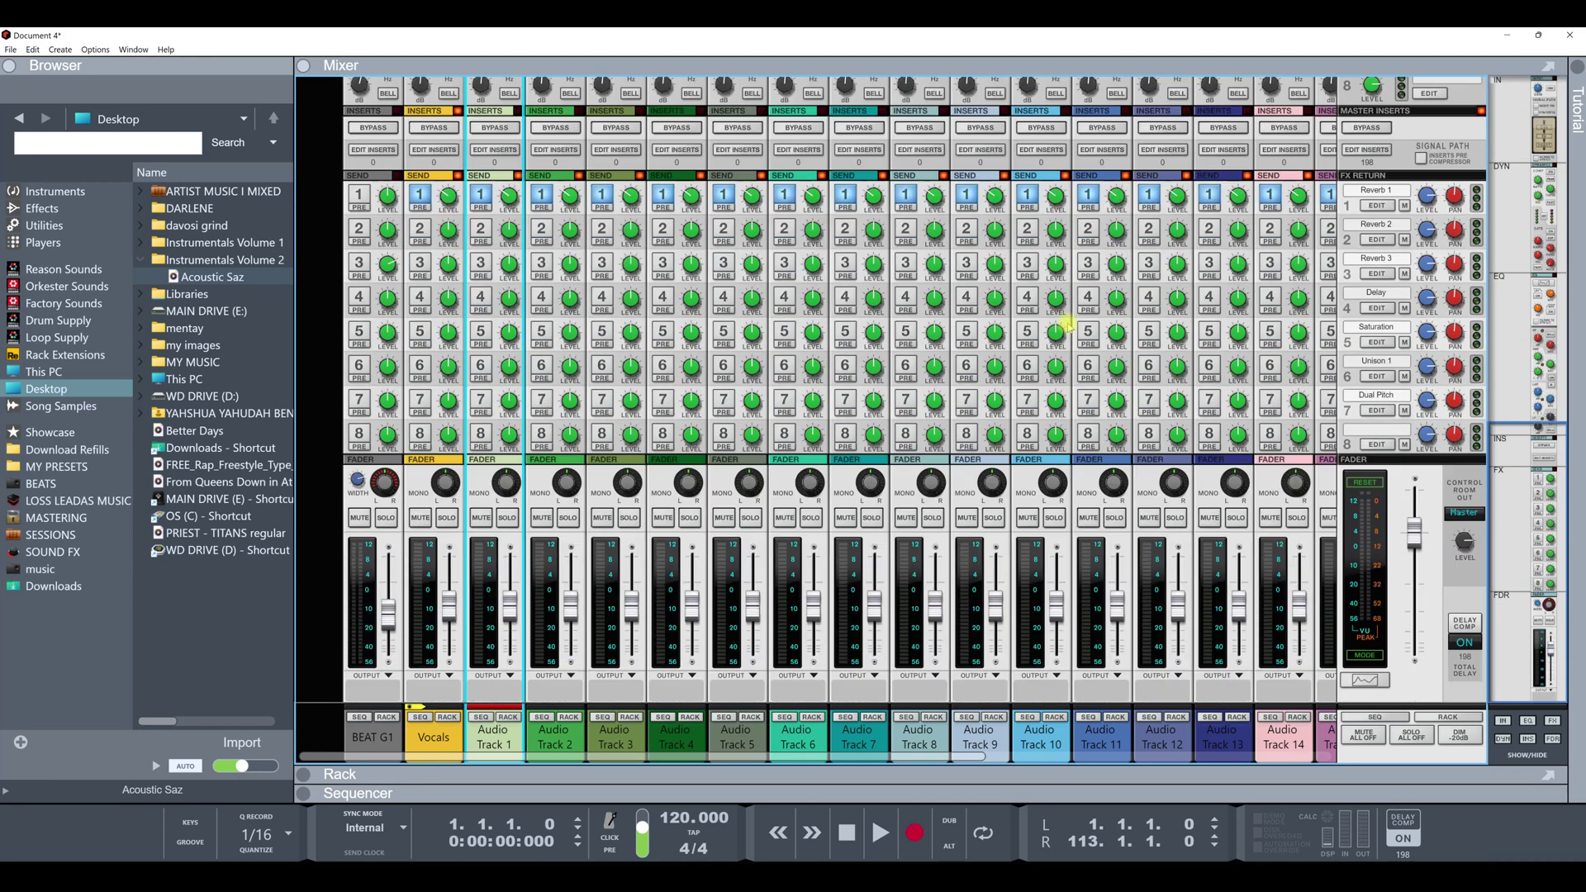
left_click(705, 778)
scroll(705, 661, "down", 5)
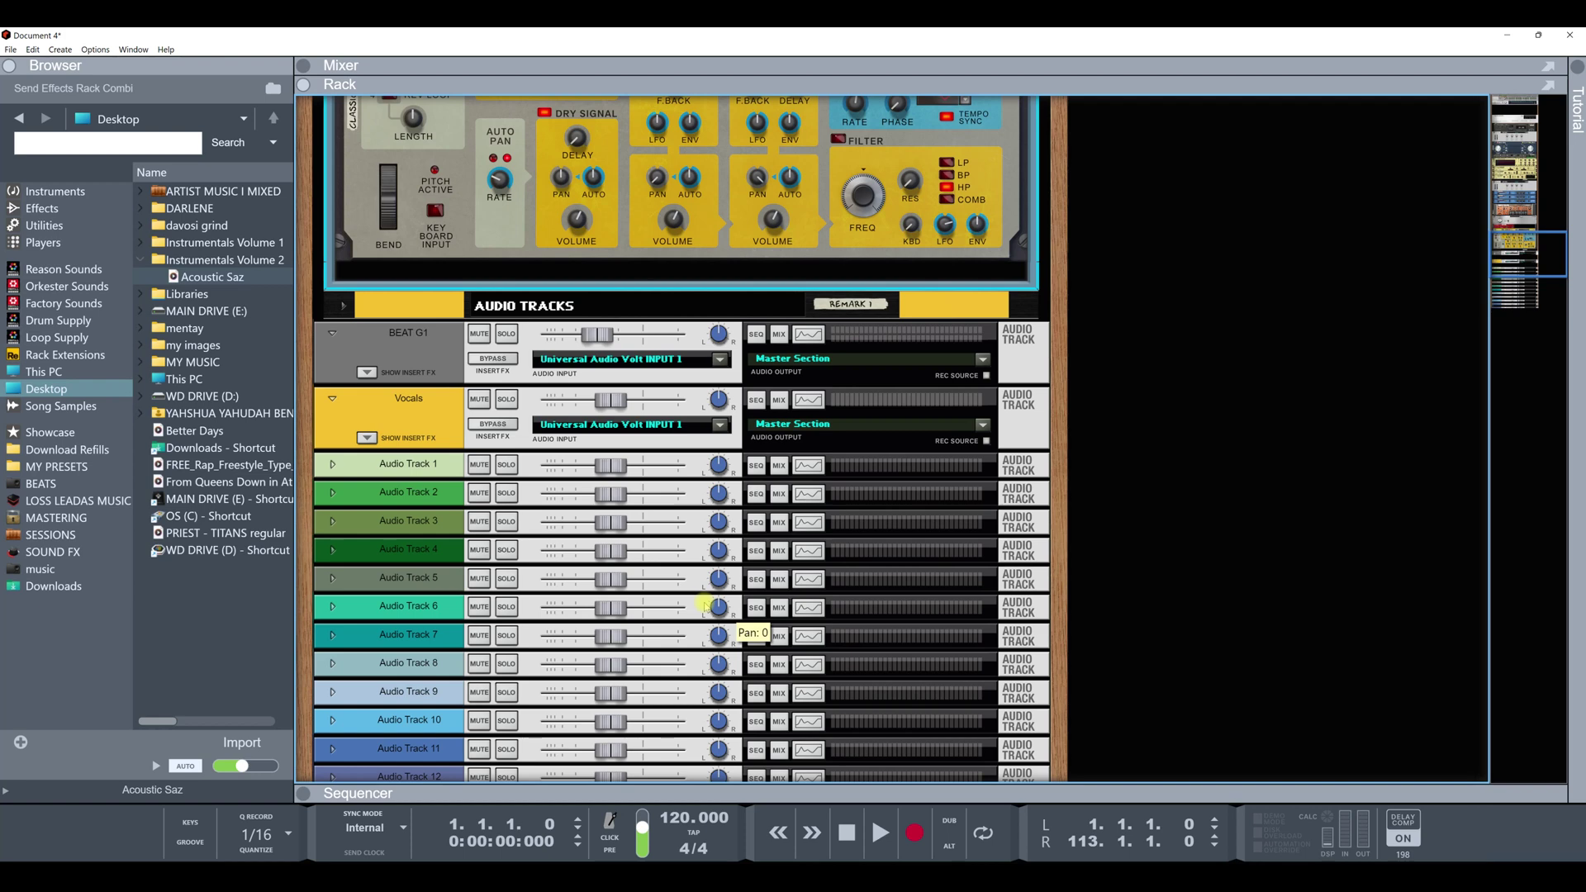
scroll(705, 605, "down", 8)
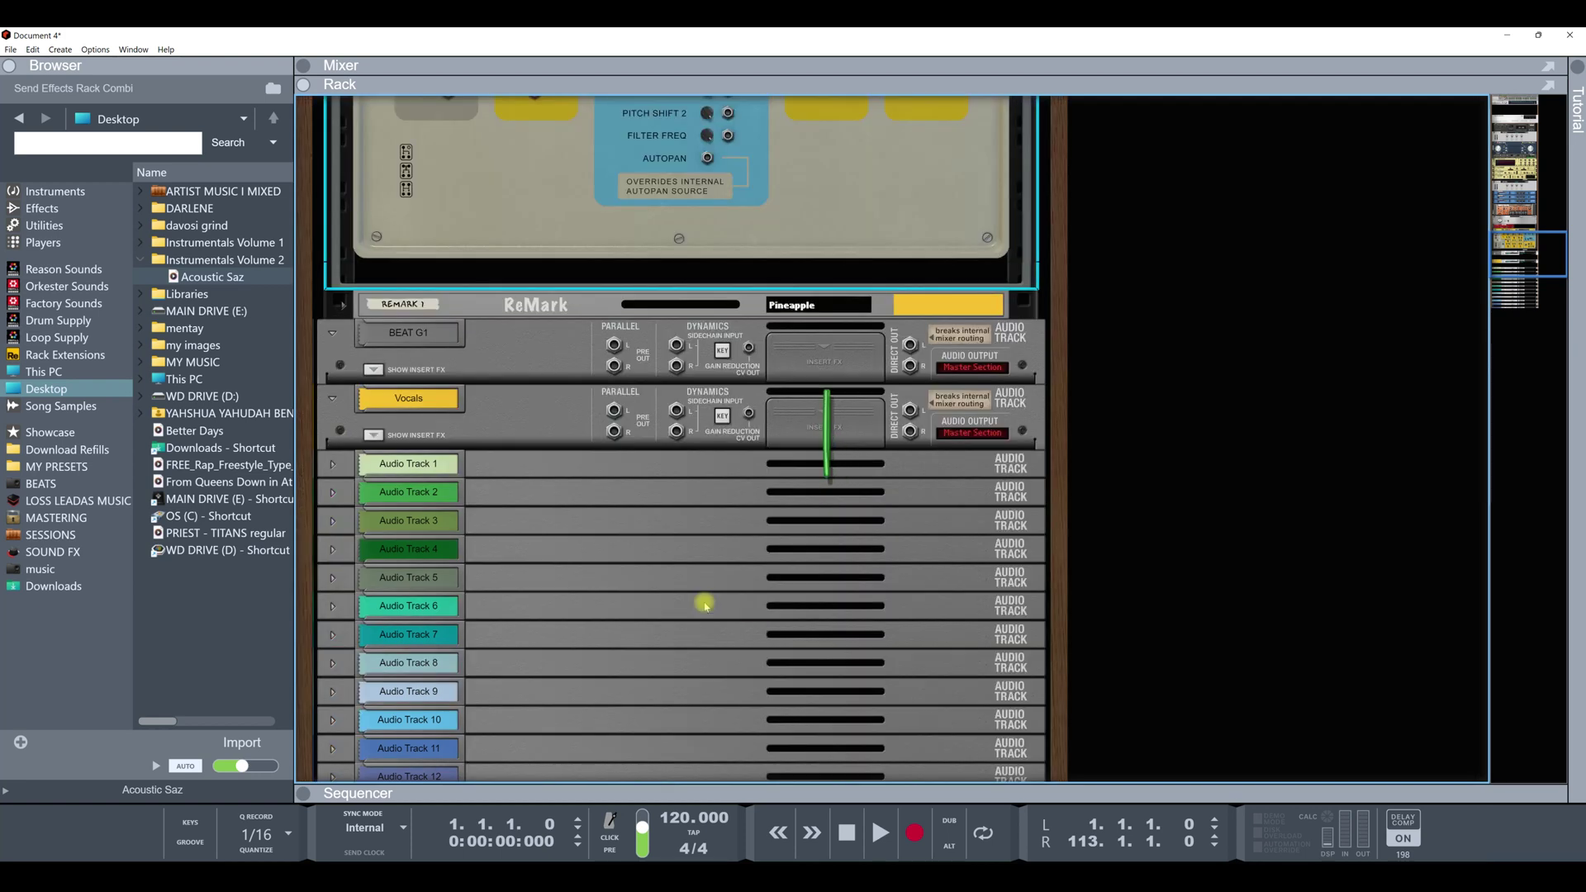
scroll(705, 607, "down", 5)
scroll(704, 605, "up", 15)
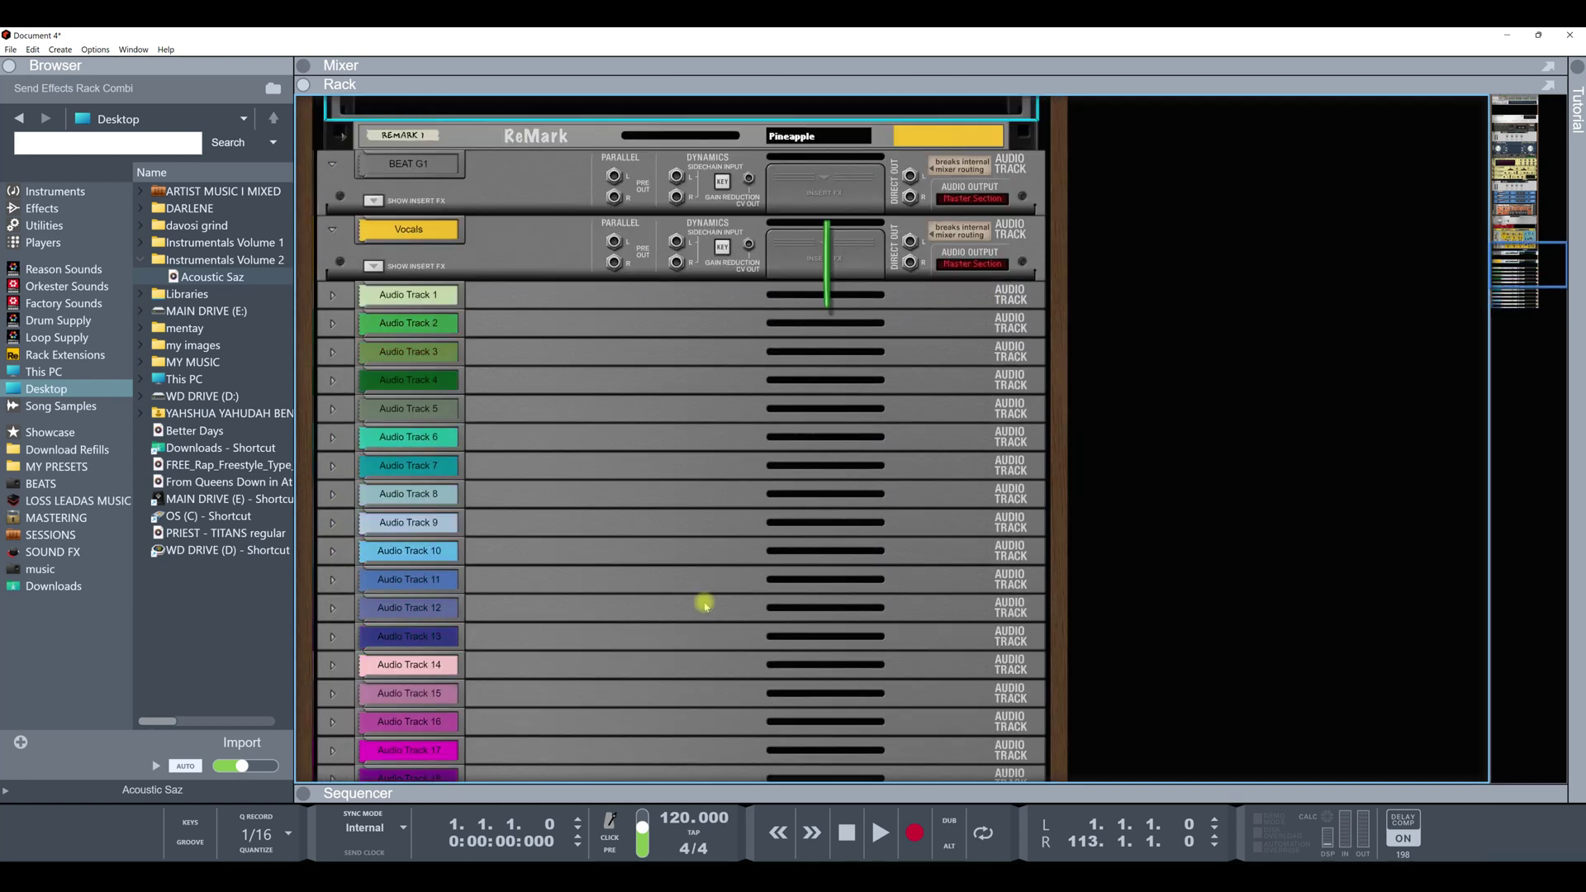
scroll(705, 605, "up", 10)
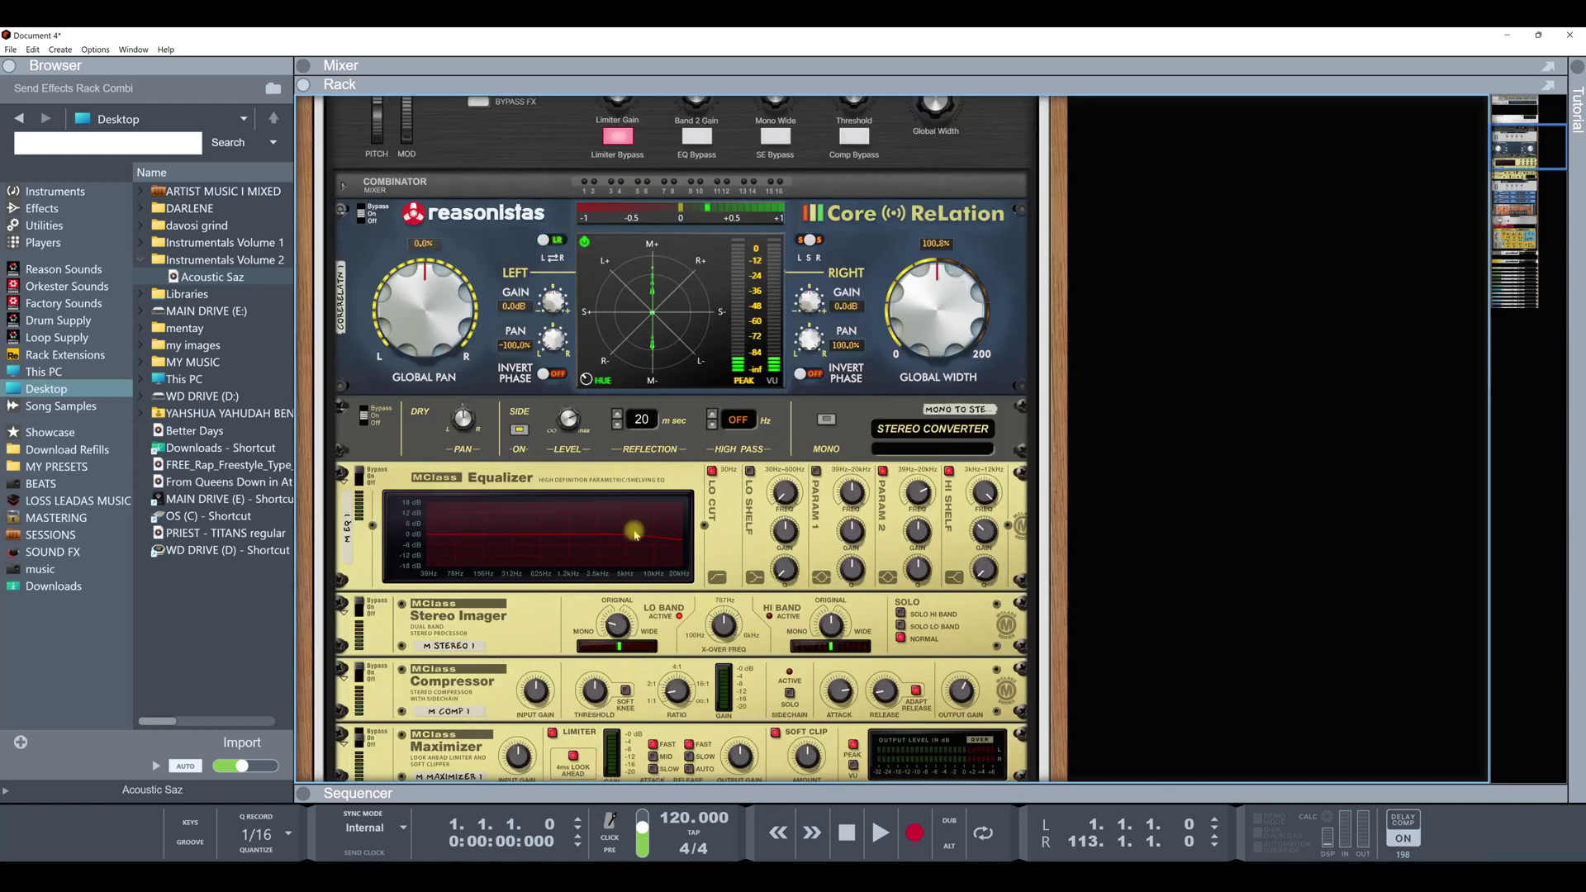
scroll(611, 496, "up", 1)
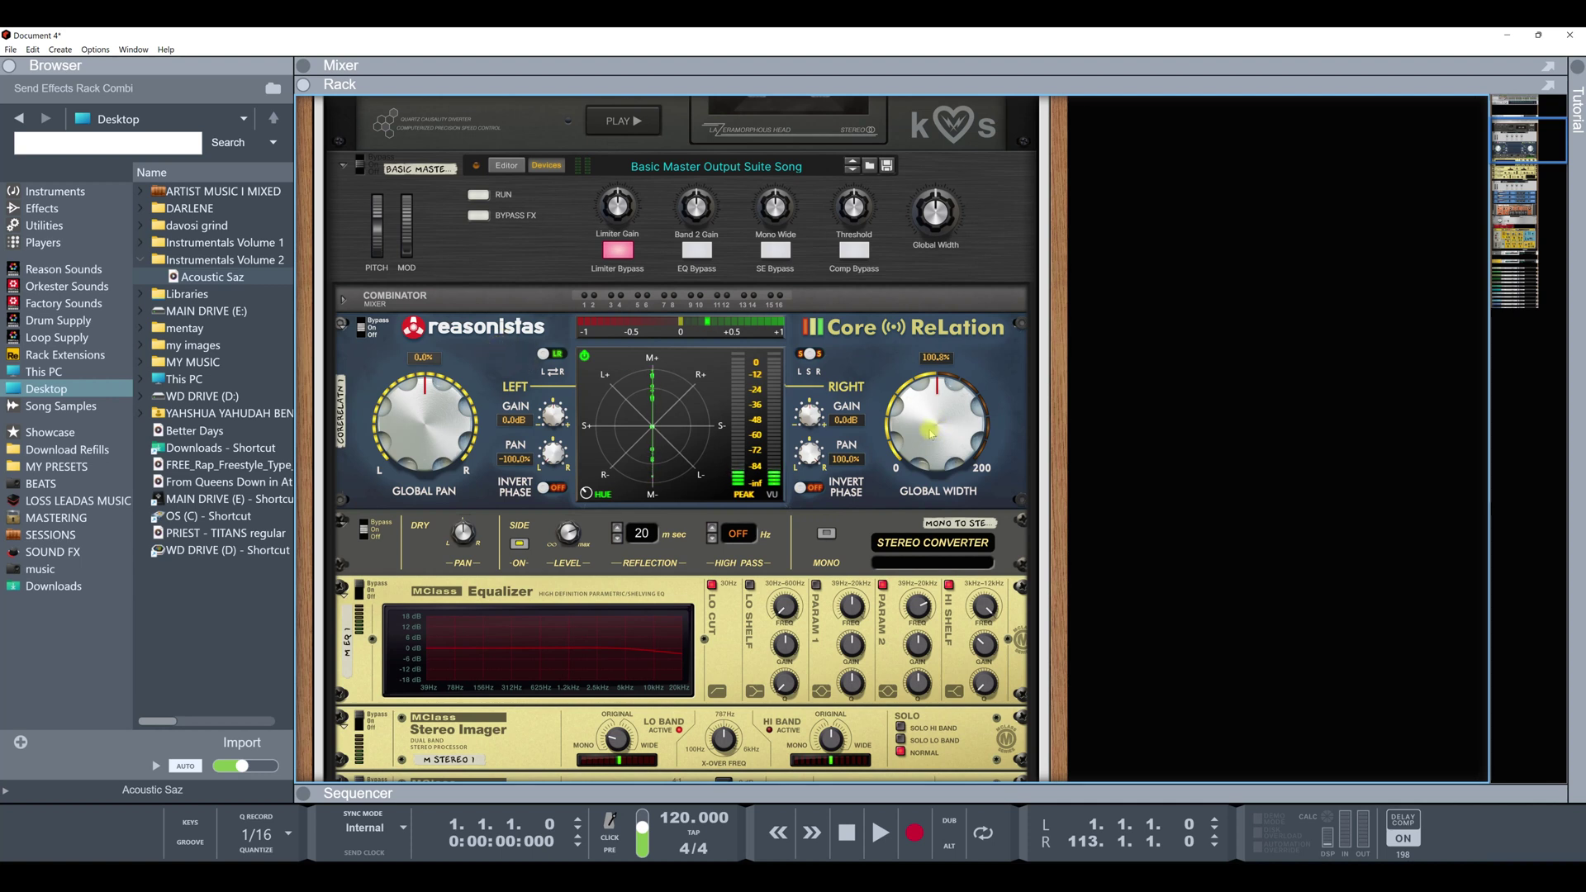
mouse_move(930, 431)
scroll(494, 376, "down", 2)
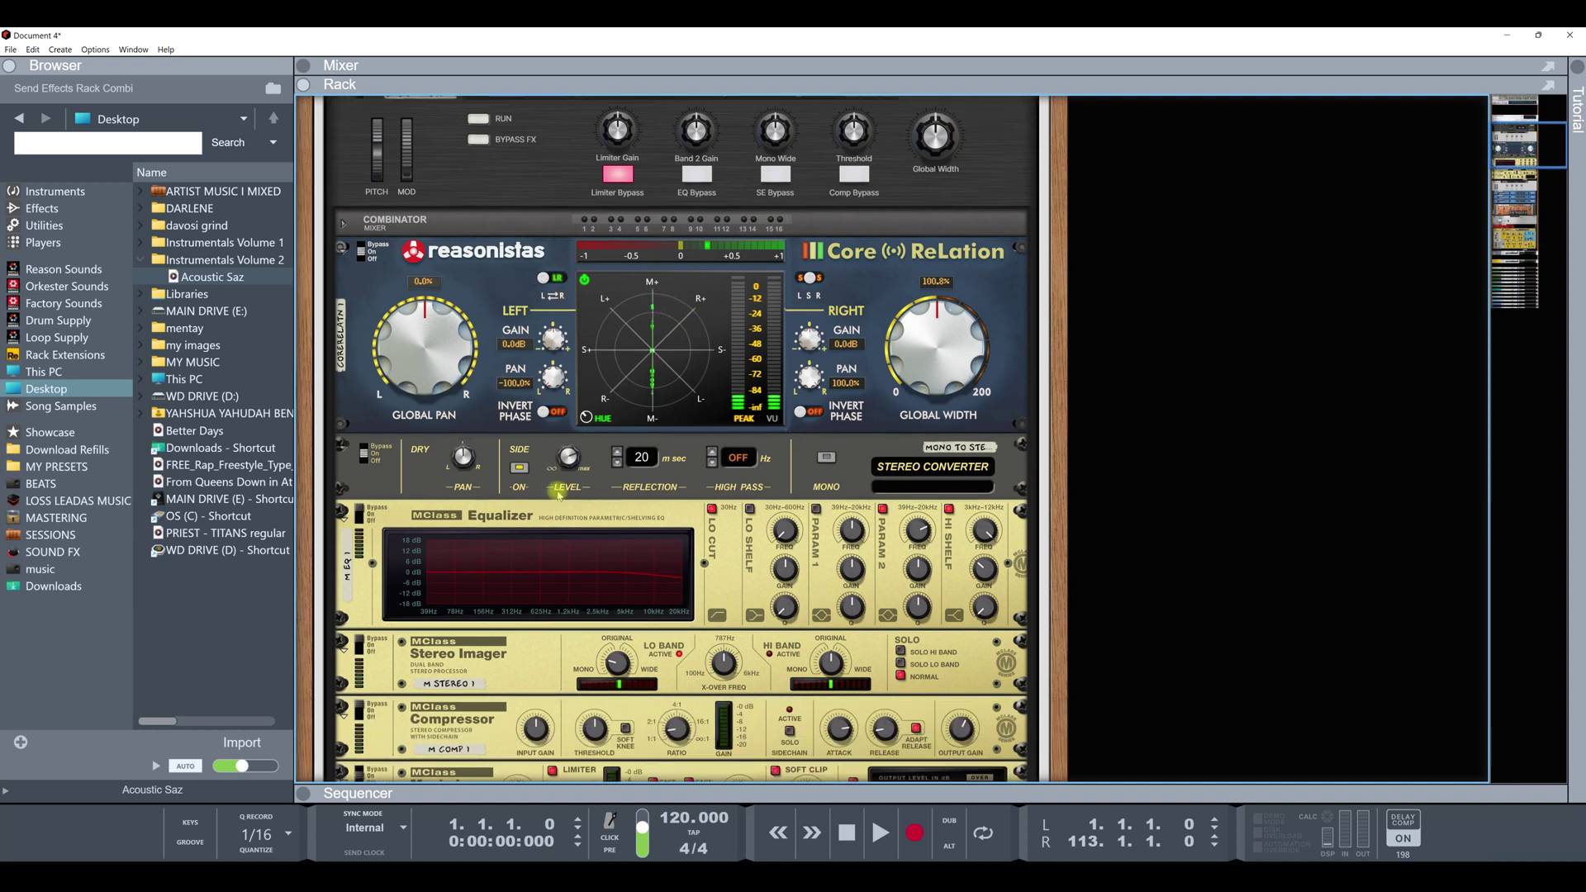
left_click(827, 461)
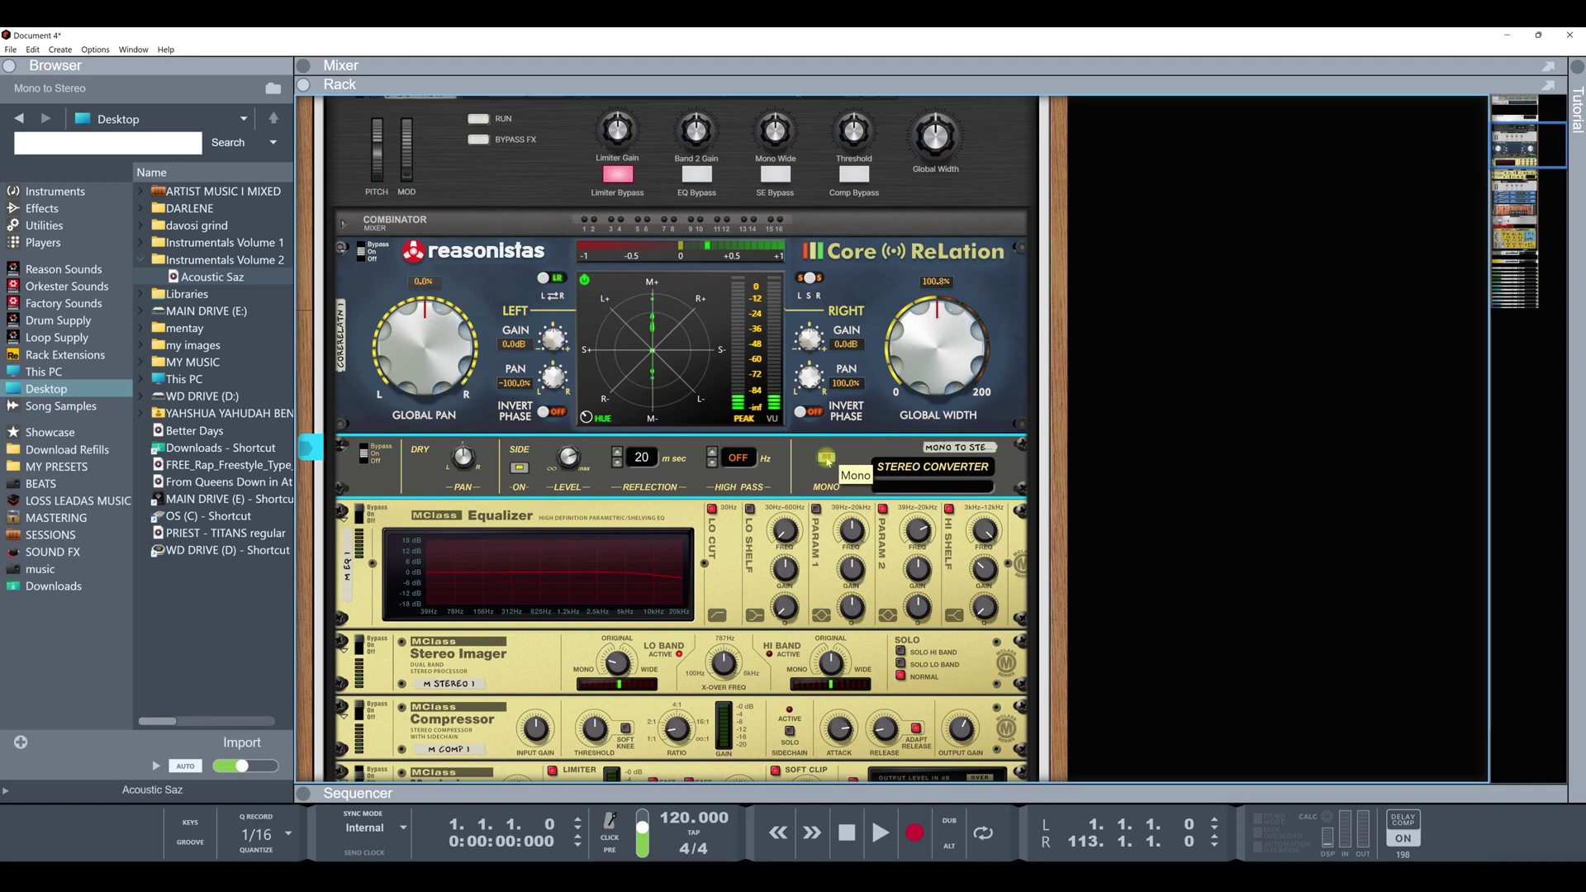
left_click(827, 460)
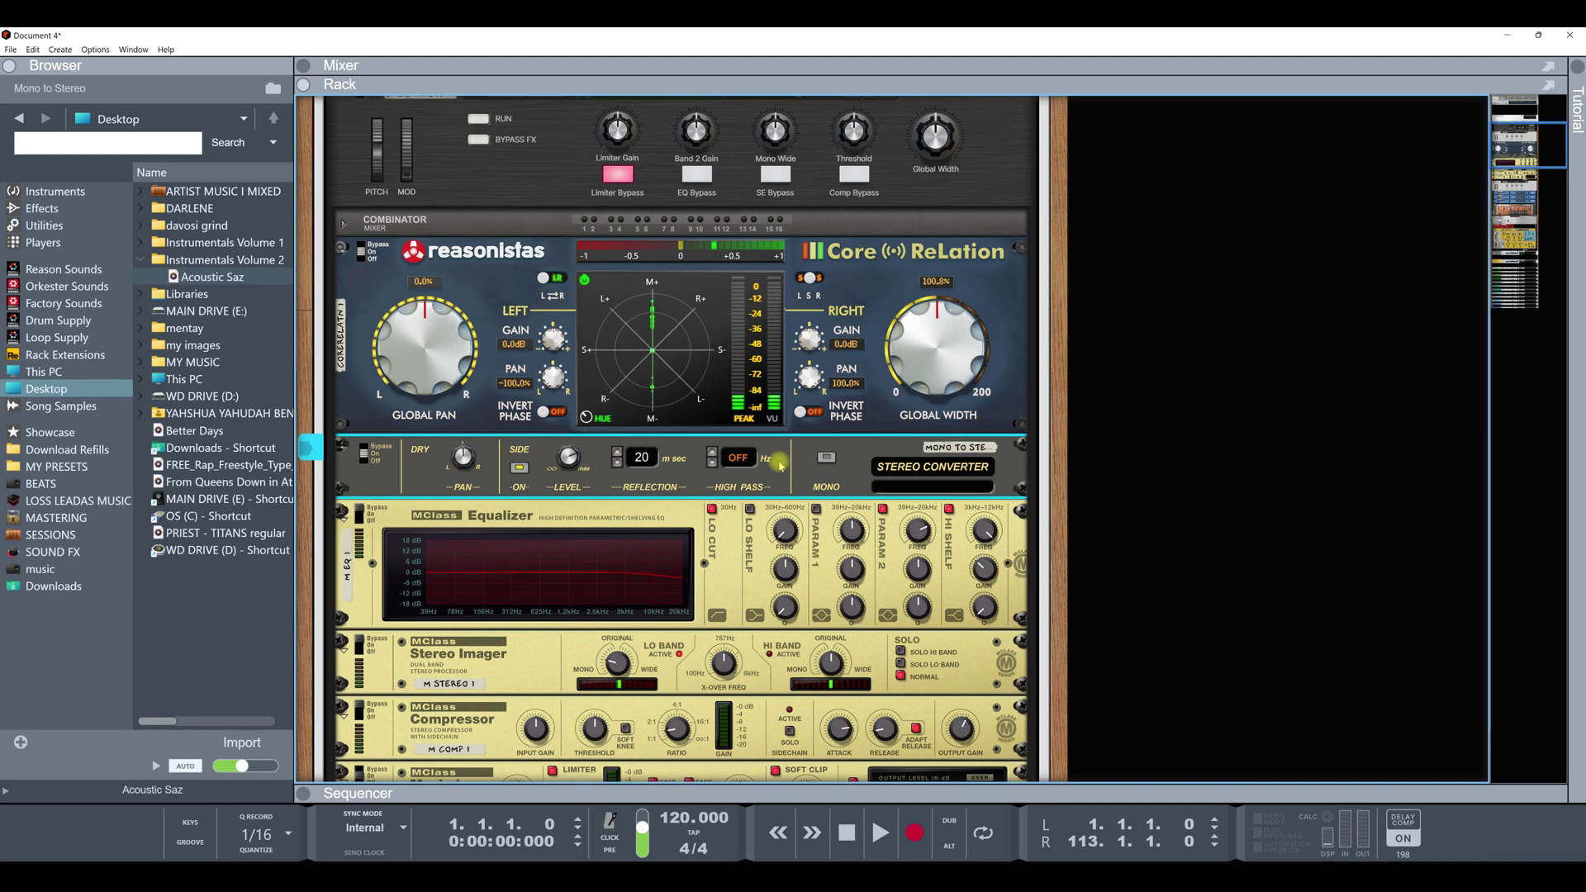
scroll(781, 463, "down", 3)
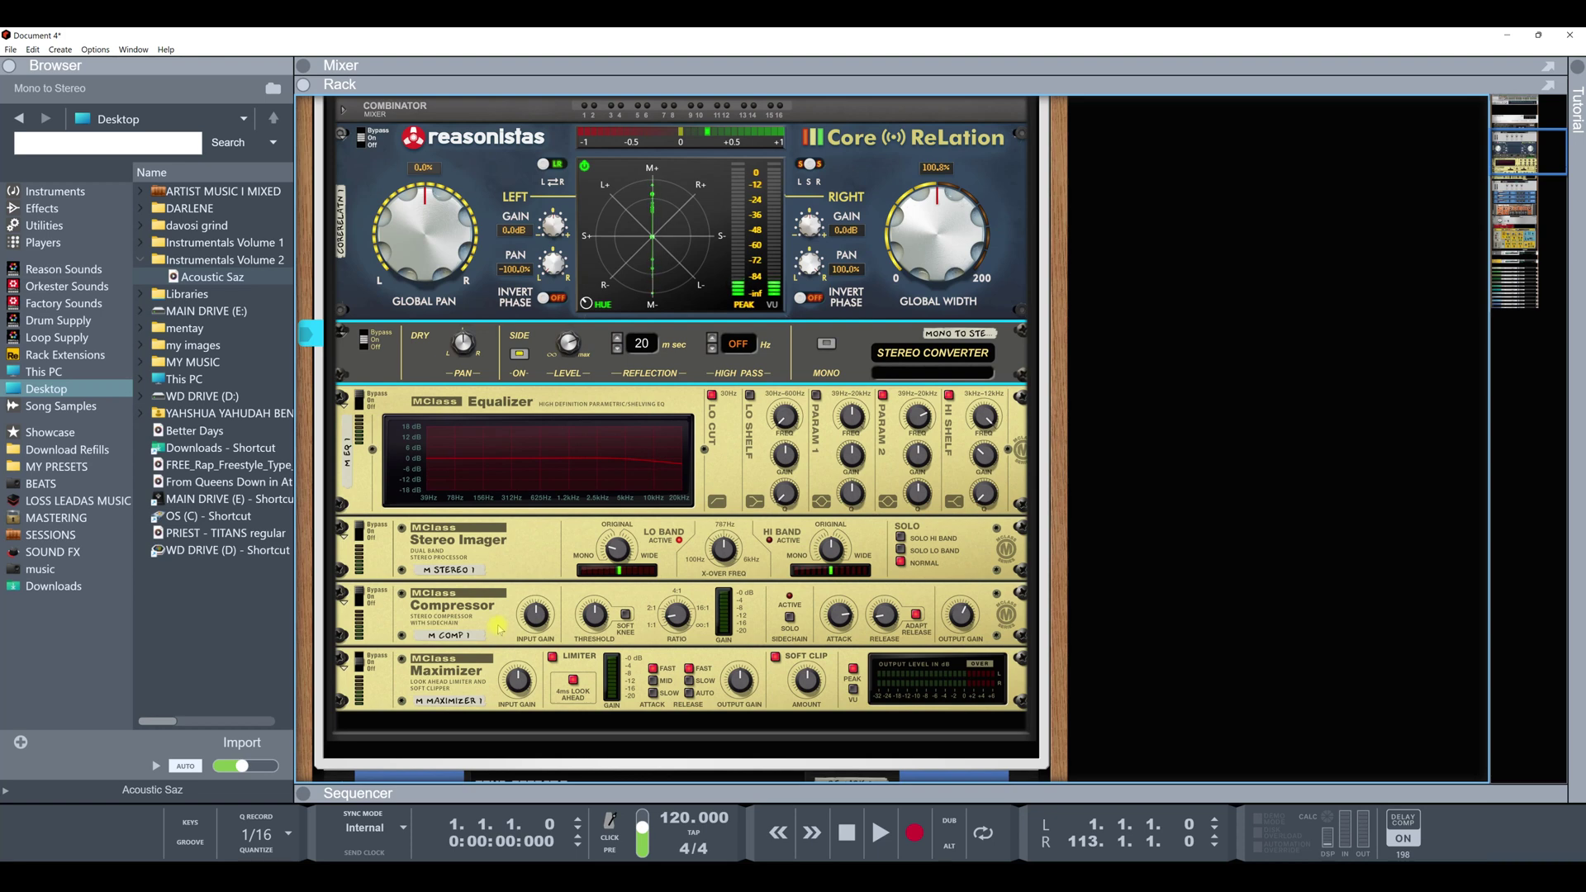
left_click(38, 208)
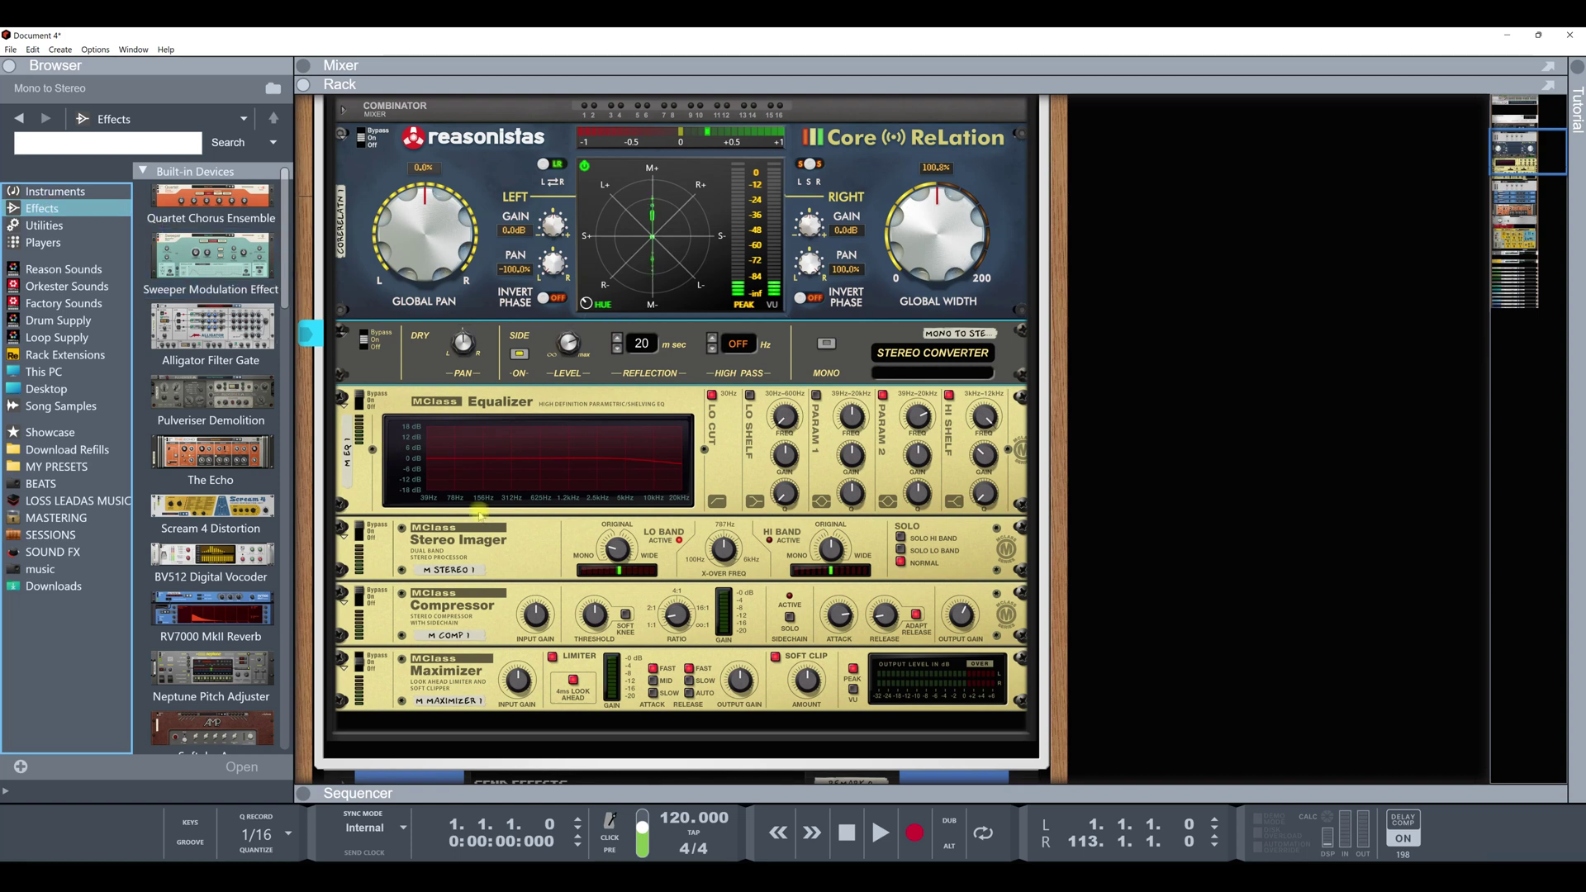
- Scroll up through the built-in effect devices listed in the browser
scroll(482, 552, "up", 5)
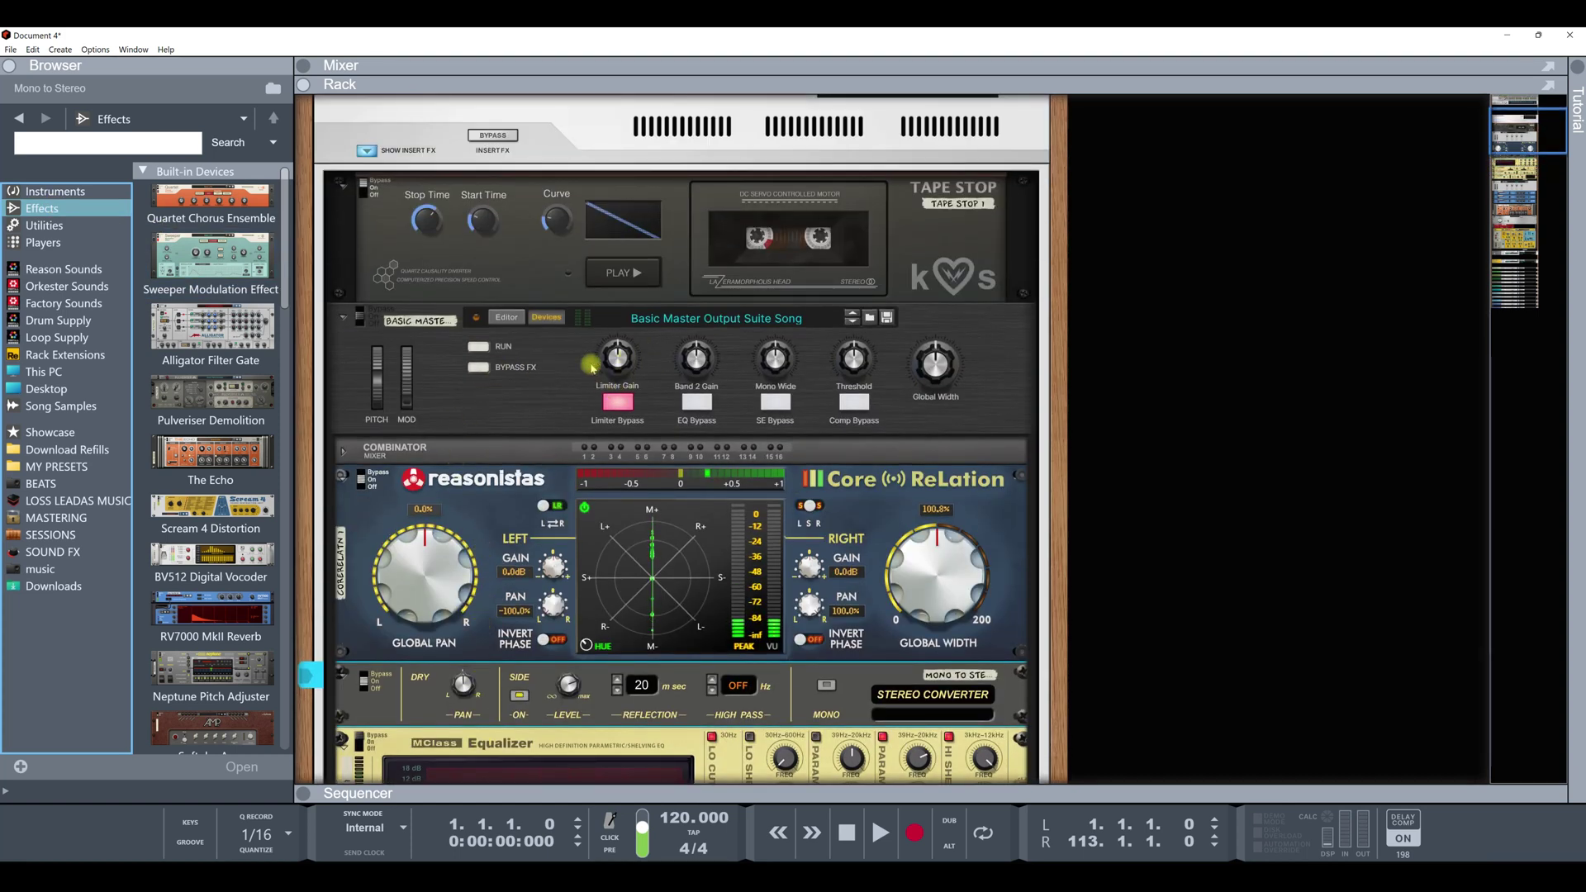
- Hide the Basic Master combinator's devices and open Factory Sounds in the browser
left_click(555, 323)
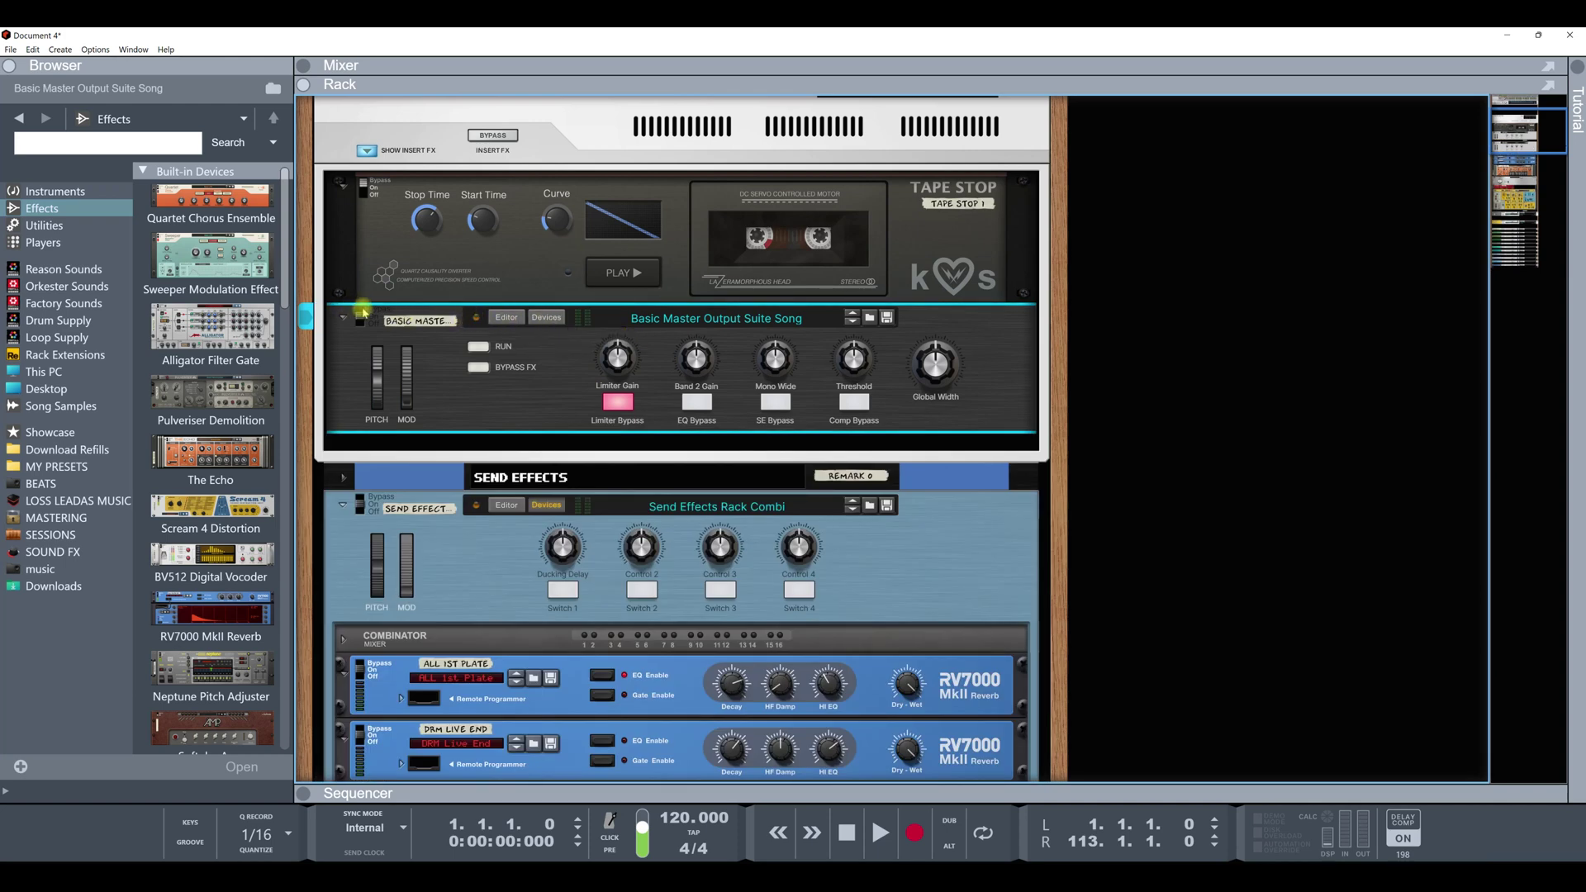
left_click(46, 208)
left_click(47, 270)
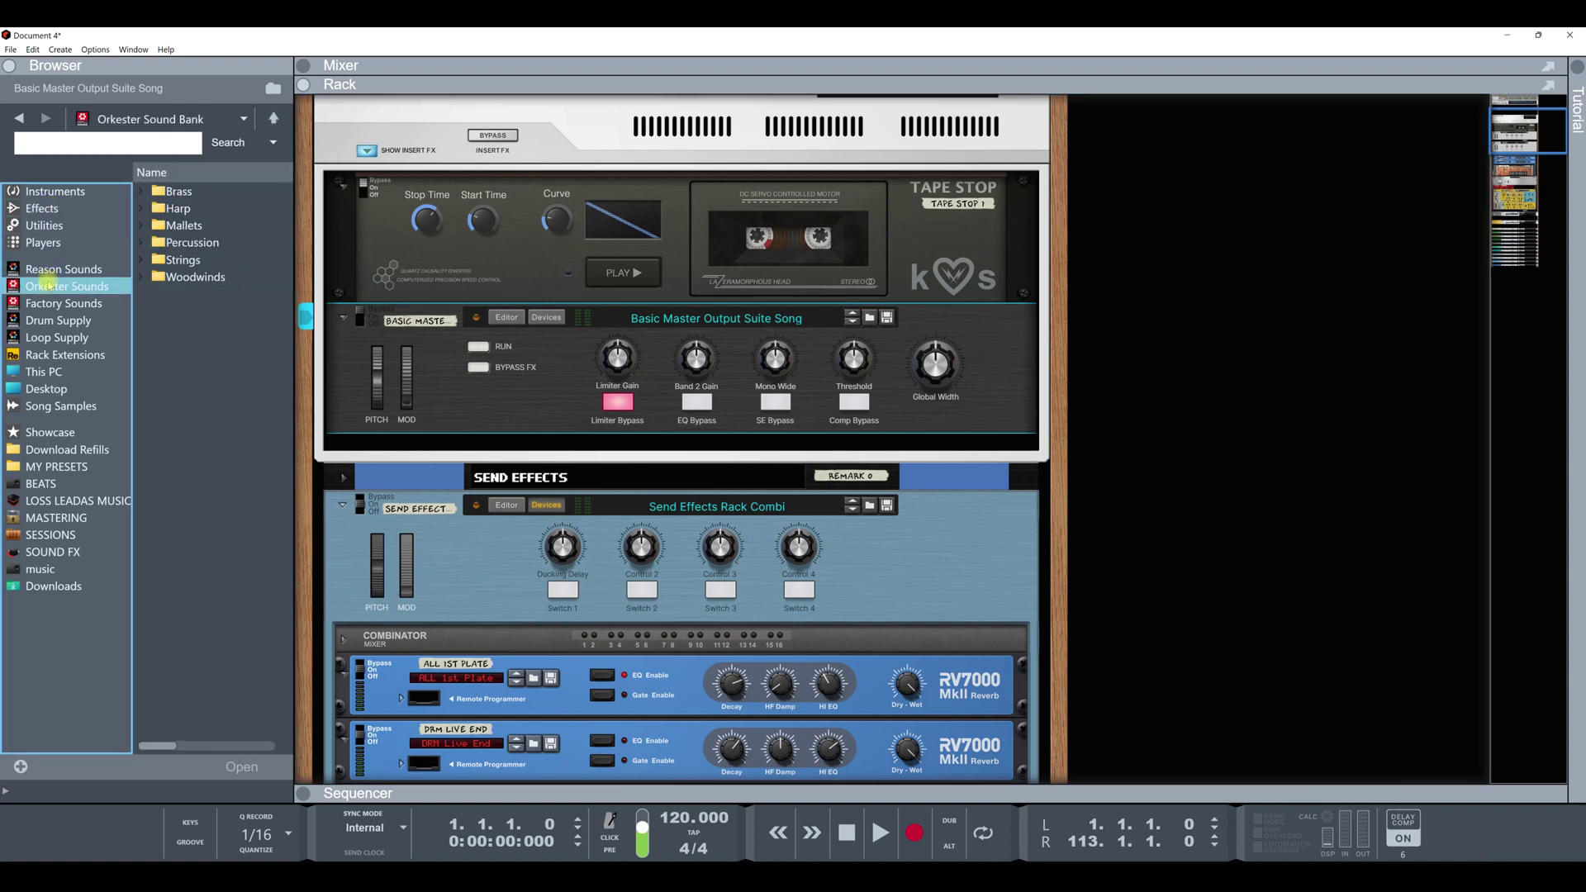
left_click(54, 304)
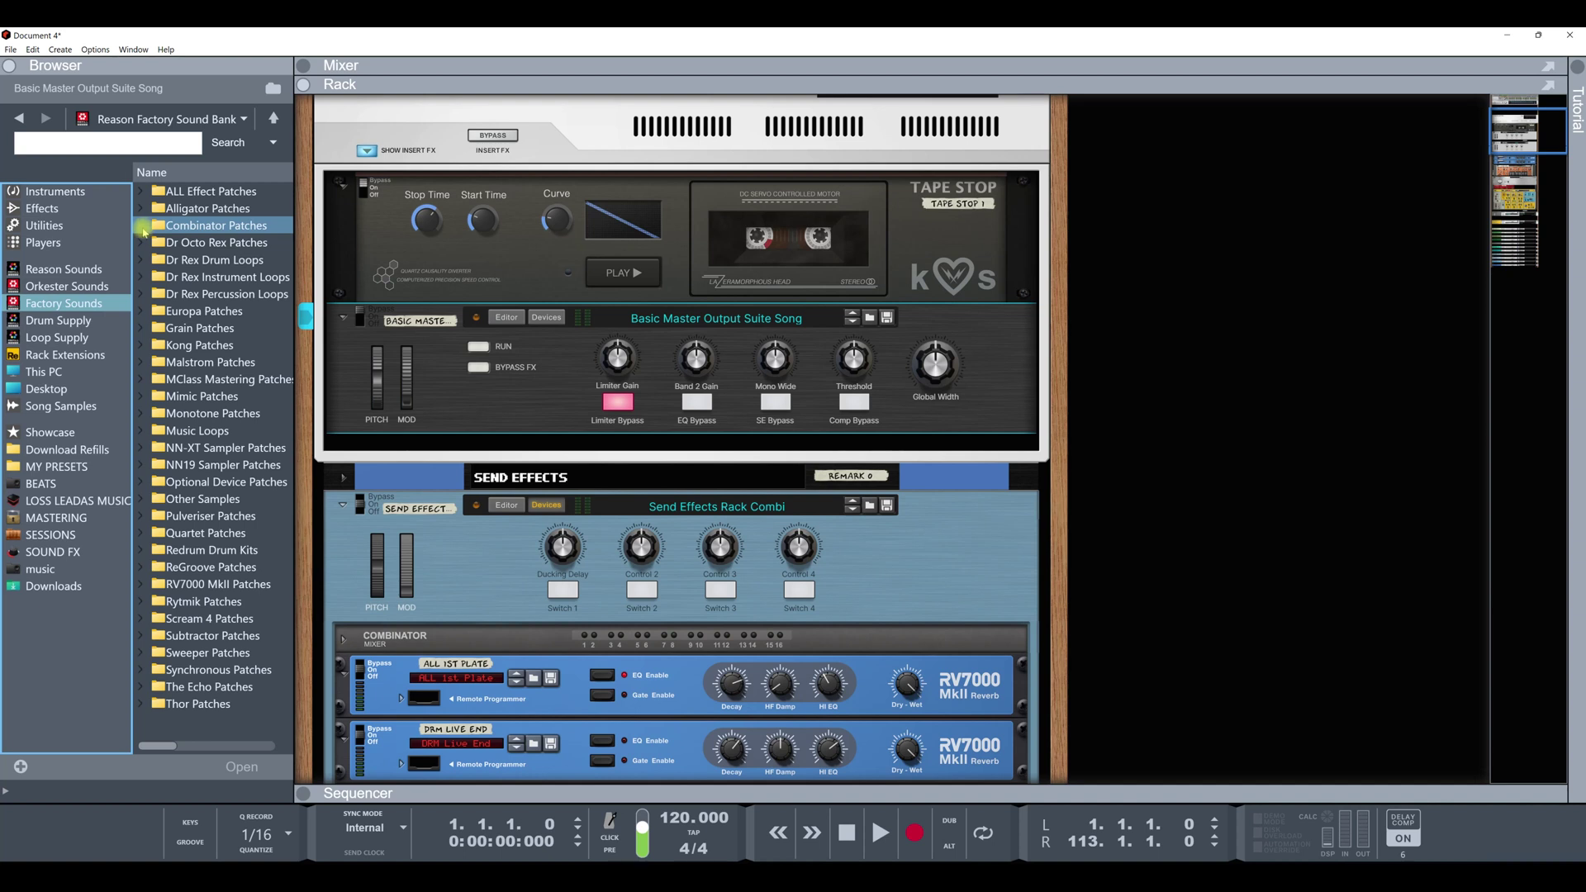
- Expand the Combinator Patches folder to list categories from Bass to Voice and Choir
left_click(140, 191)
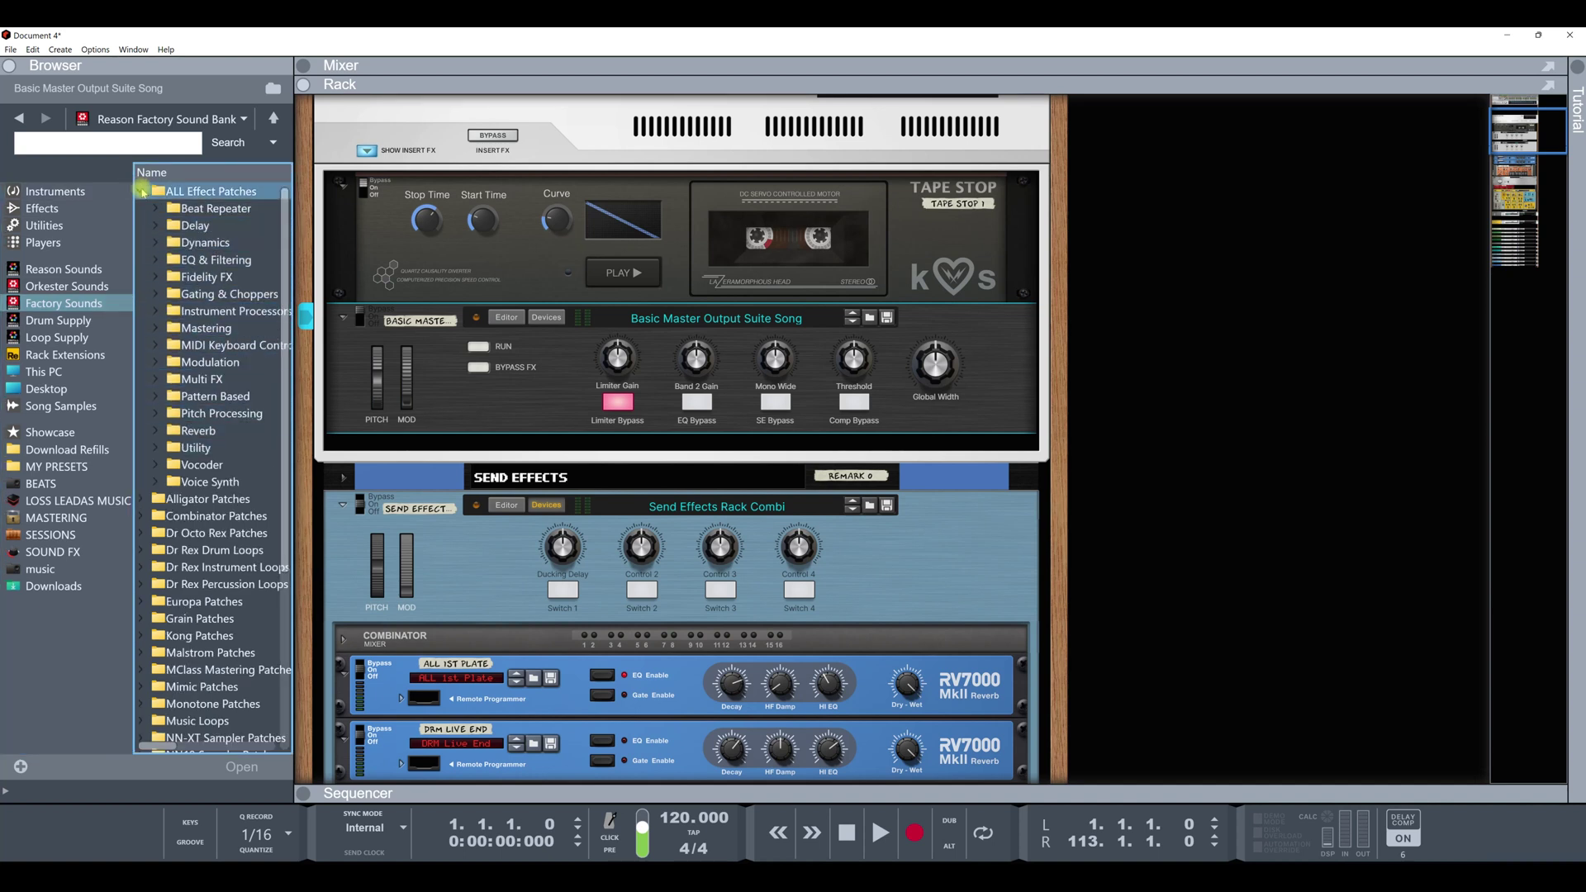
left_click(141, 191)
left_click(154, 228)
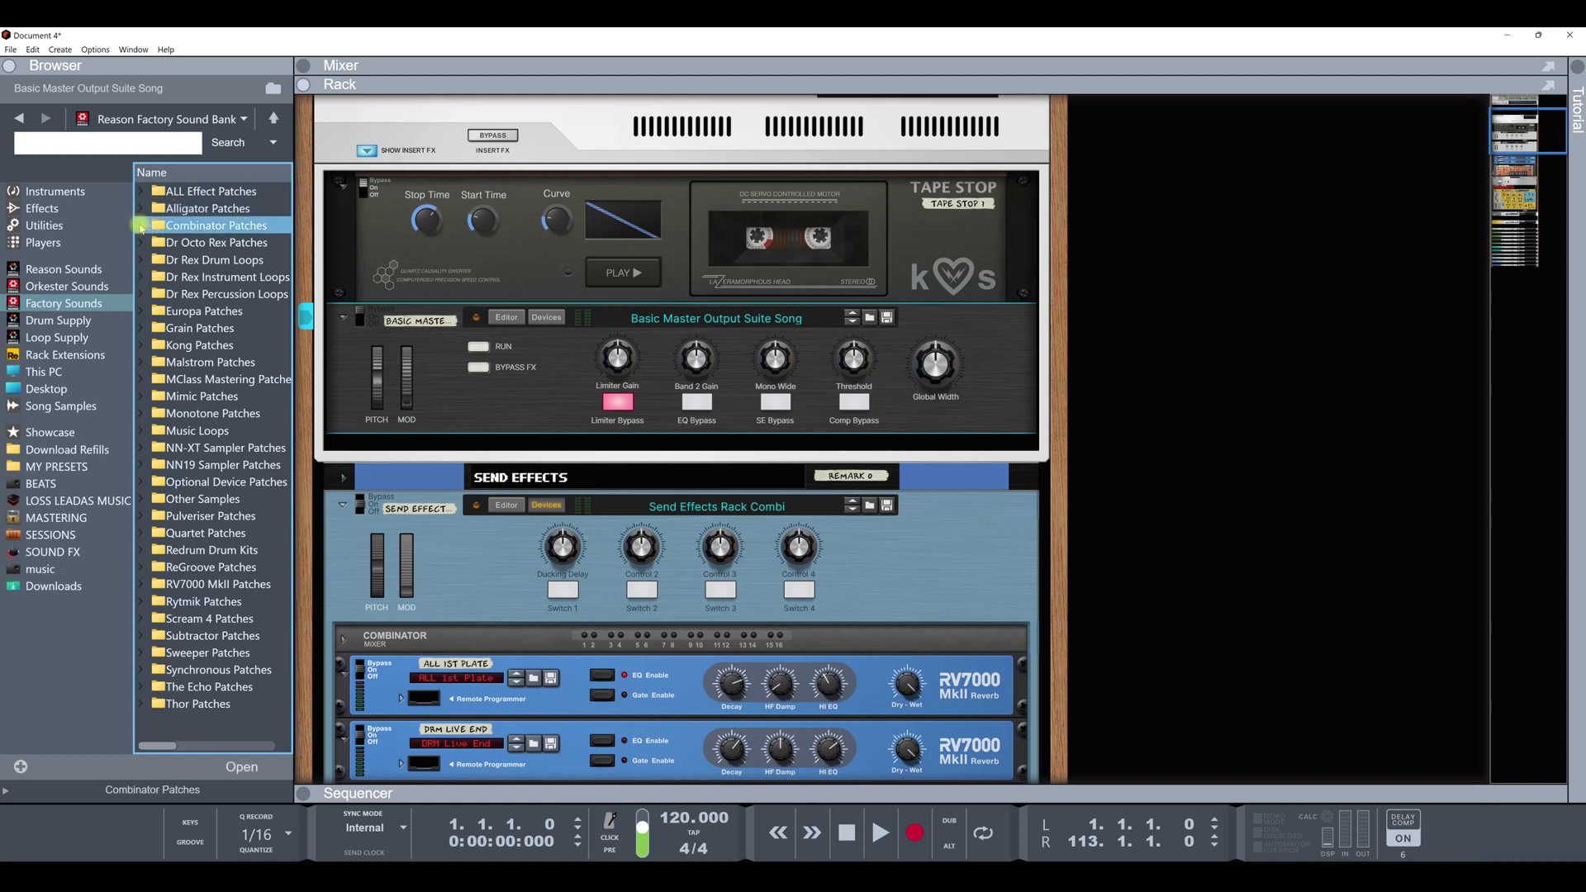
left_click(140, 225)
left_click(79, 143)
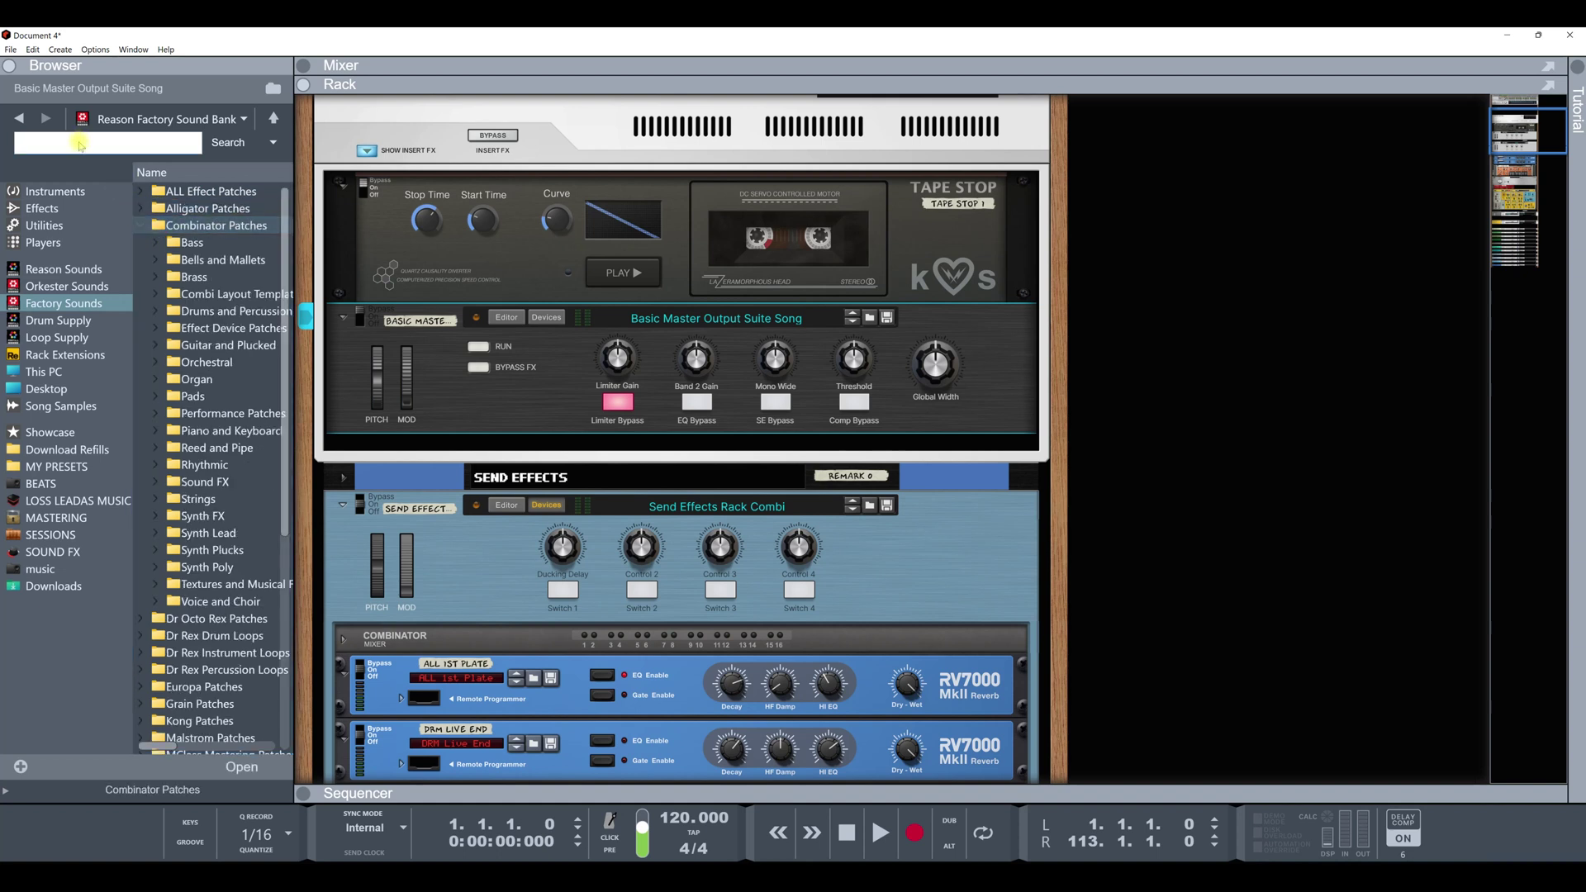
- Search patches for 'master' and drop Dual Multiband MidSide Mastering below the Basic Master combinator
type("master")
key("Return")
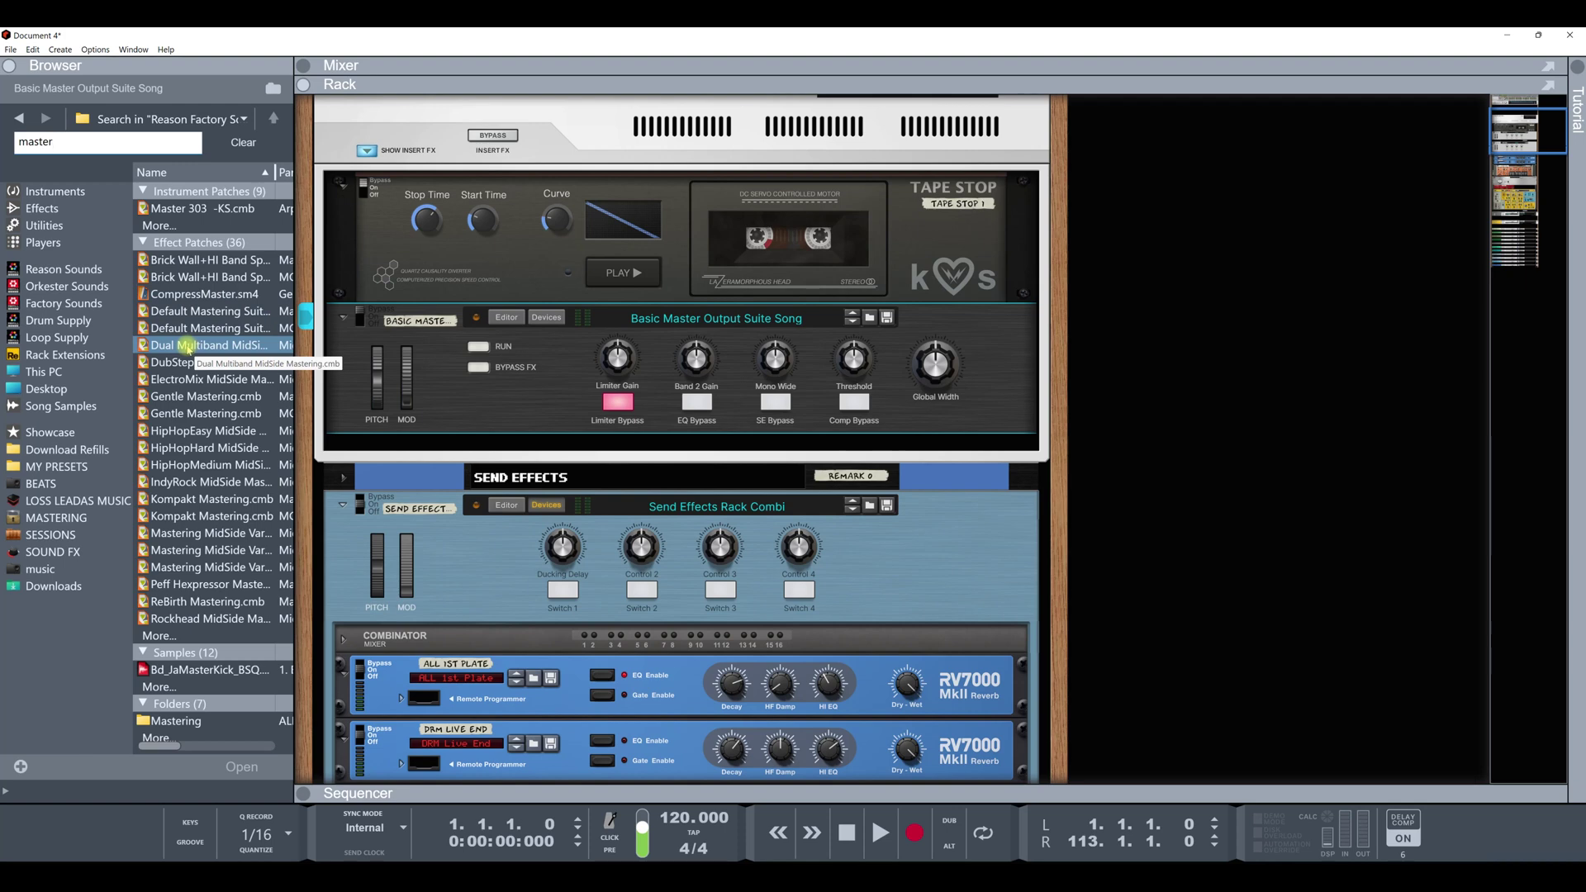
left_click_drag(187, 345, 415, 442)
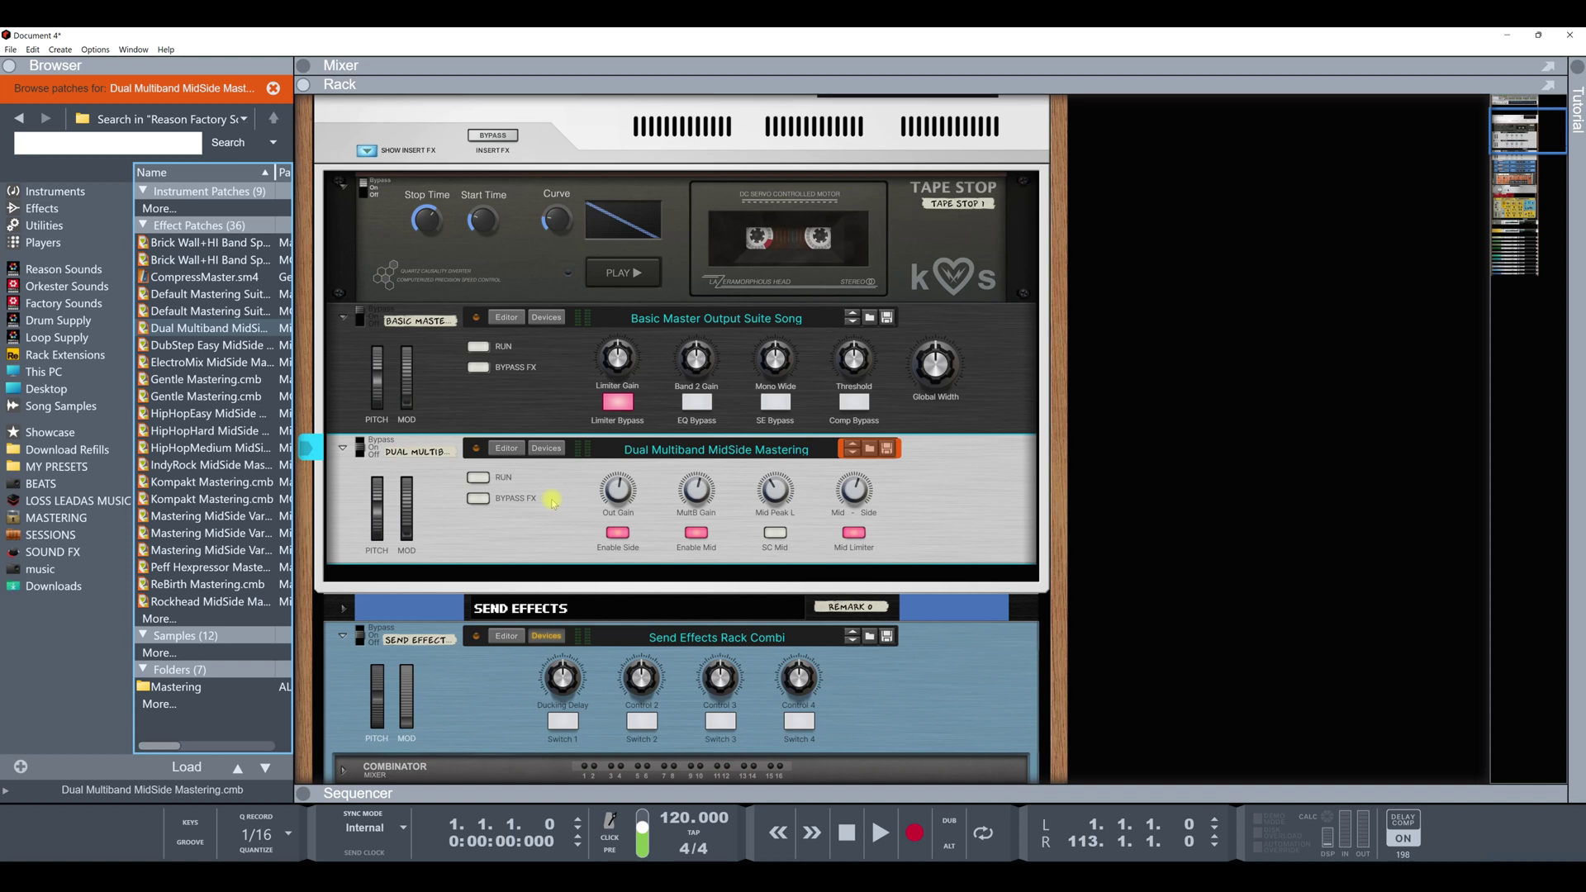
- End patch browsing, then select the Dual Multiband device and the Basic Master combinator
left_click(529, 410)
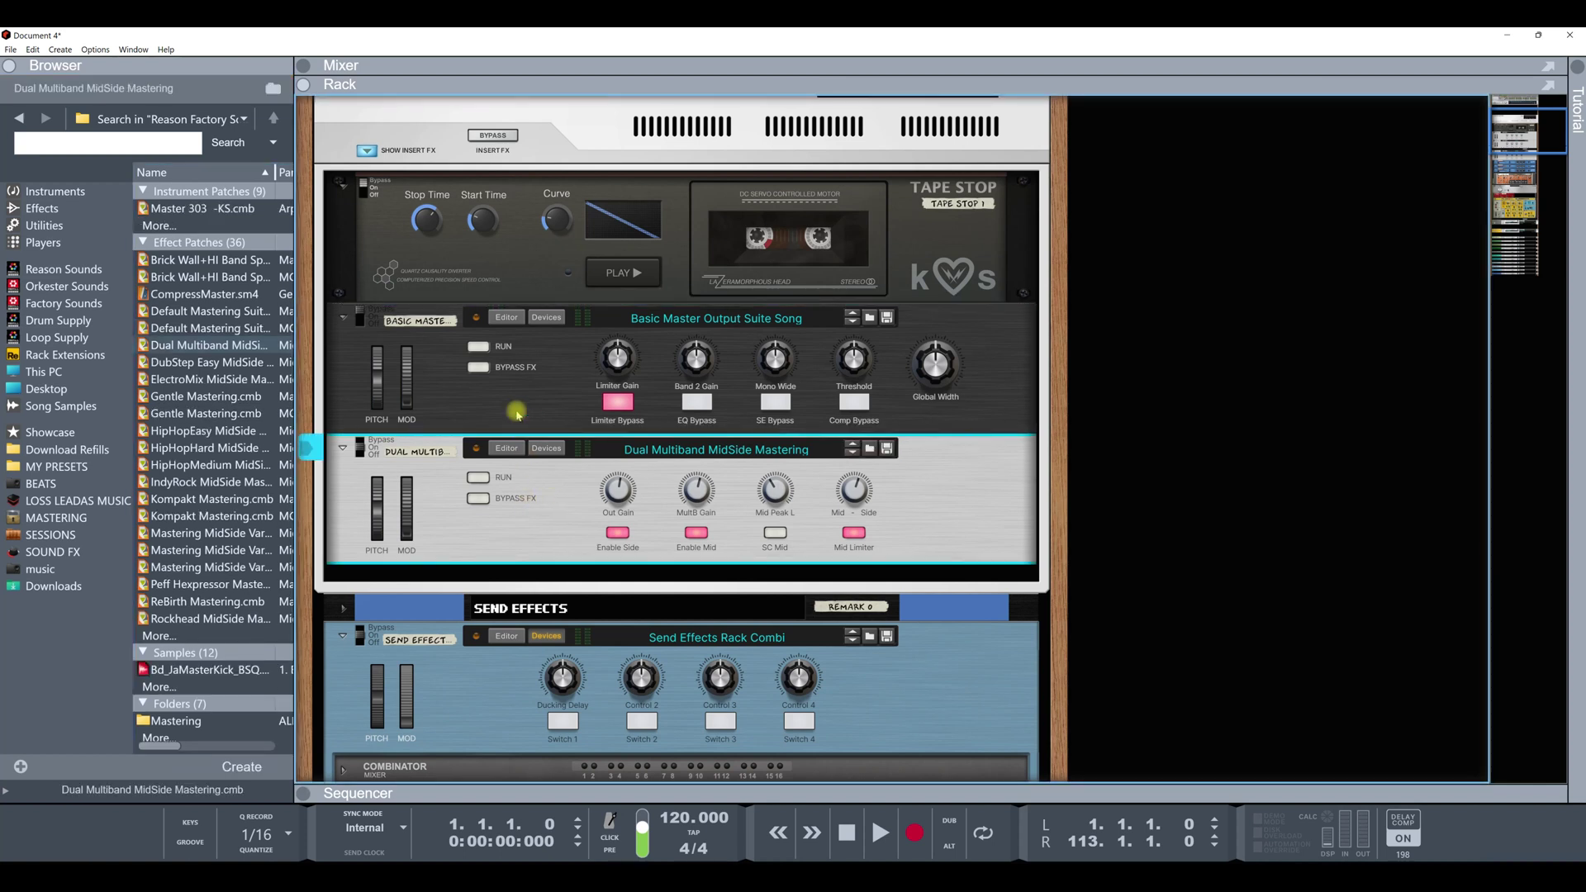
left_click(518, 413)
left_click(535, 501)
left_click(528, 410)
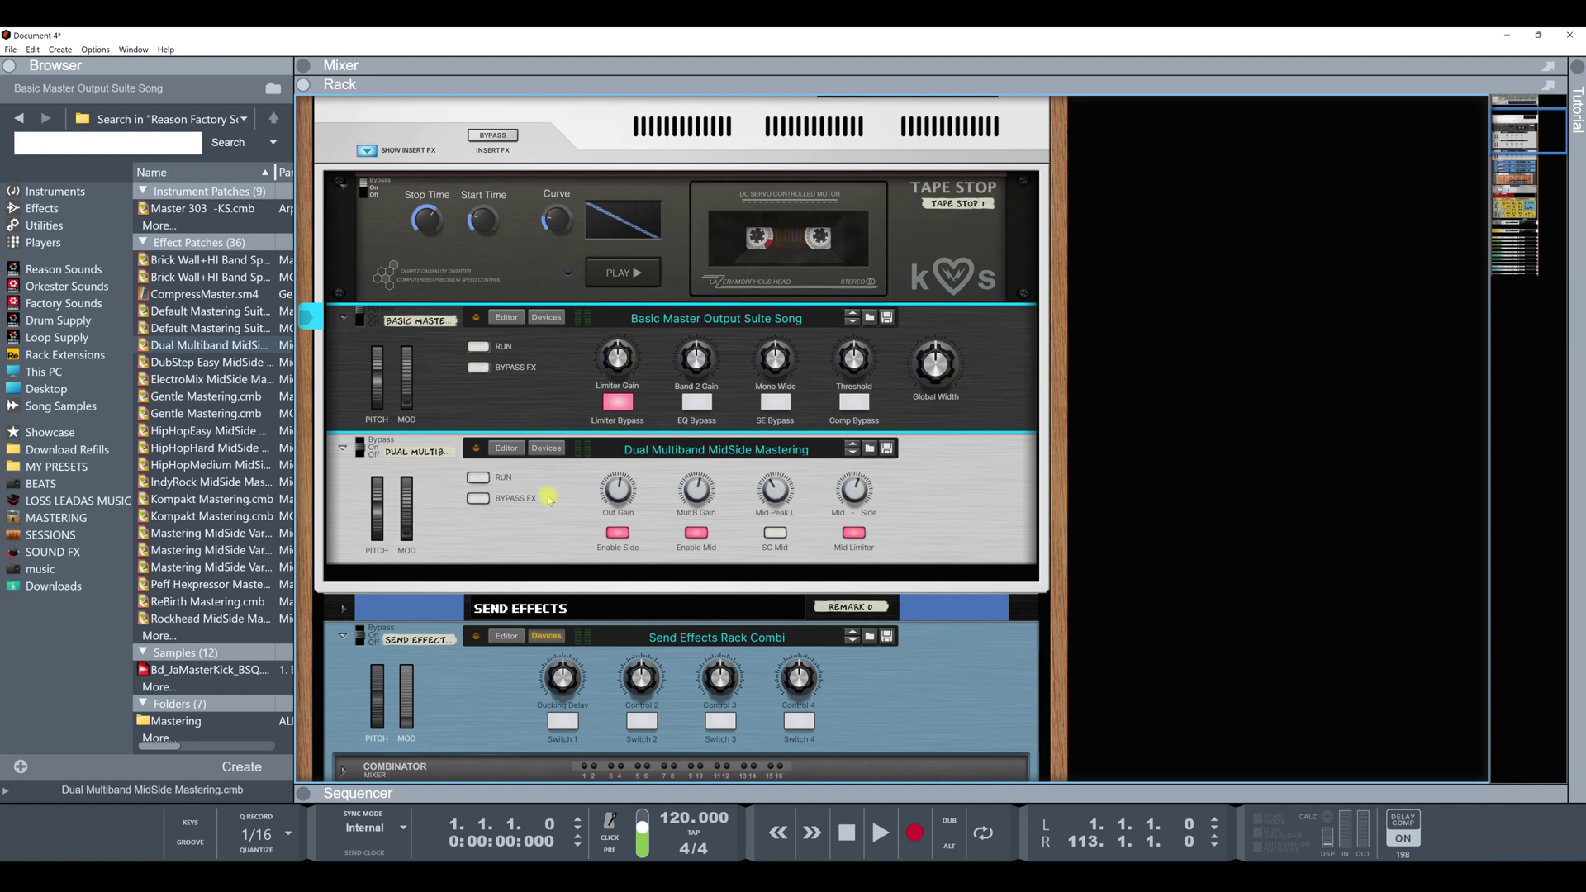
left_click(549, 497)
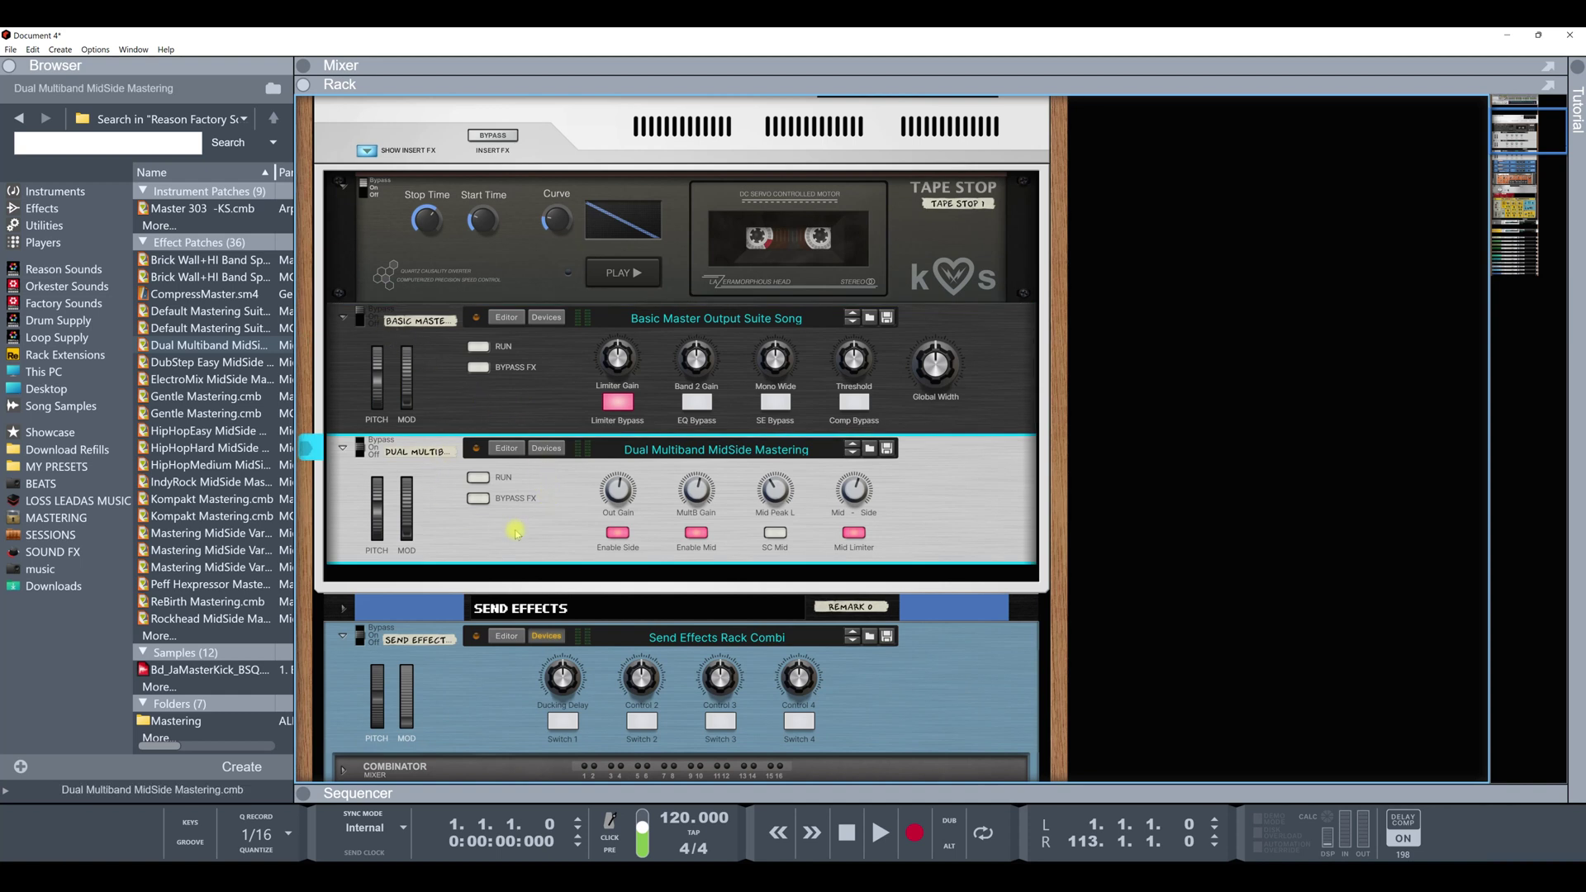
scroll(515, 531, "down", 3)
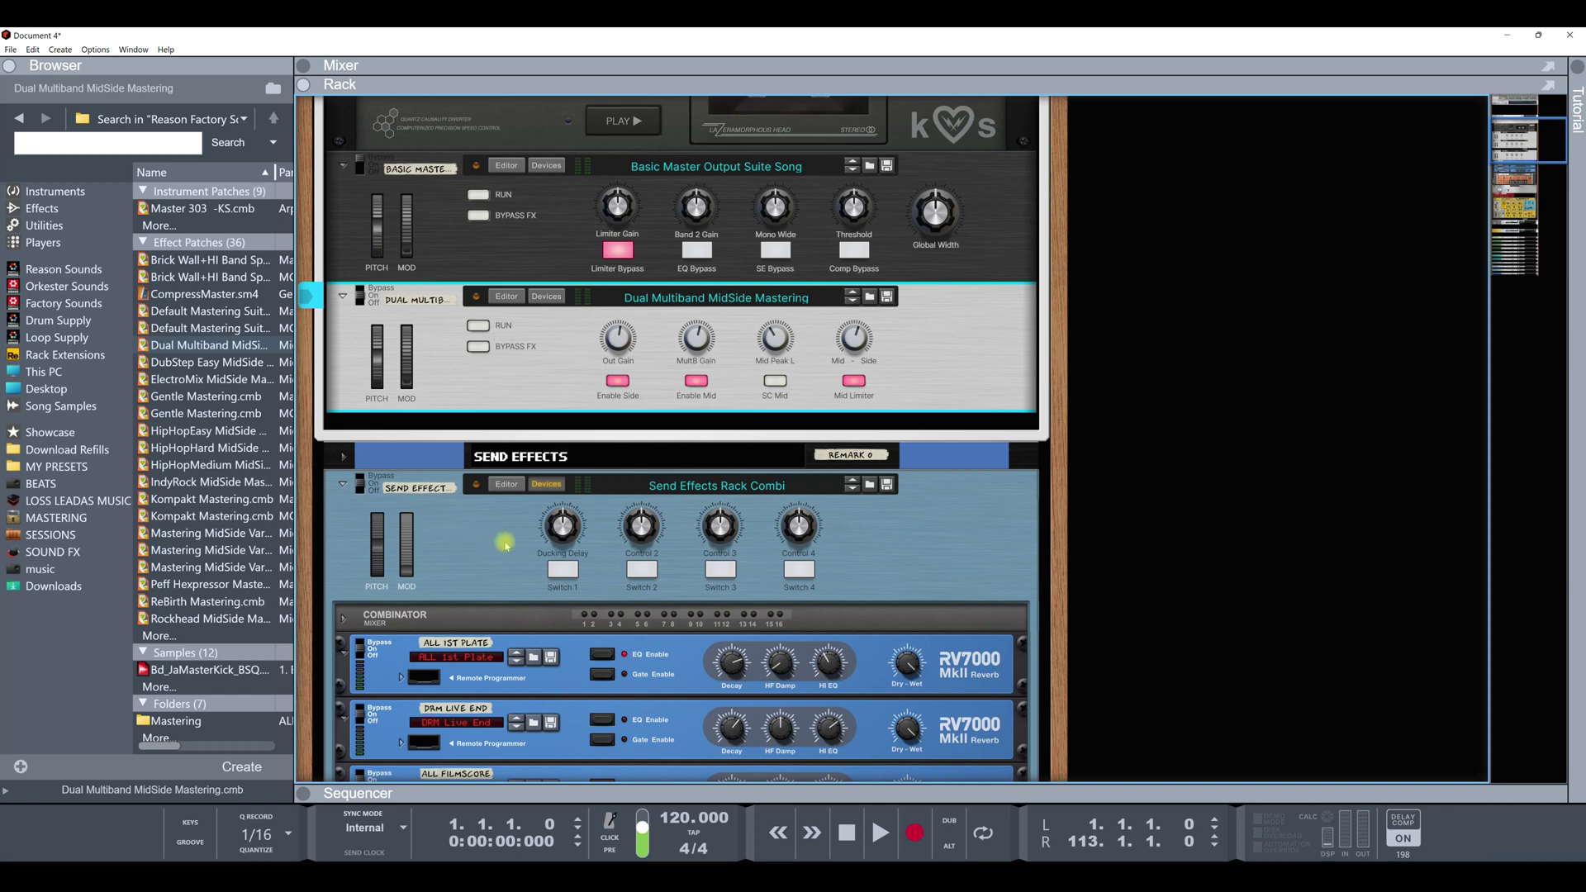
scroll(504, 544, "down", 3)
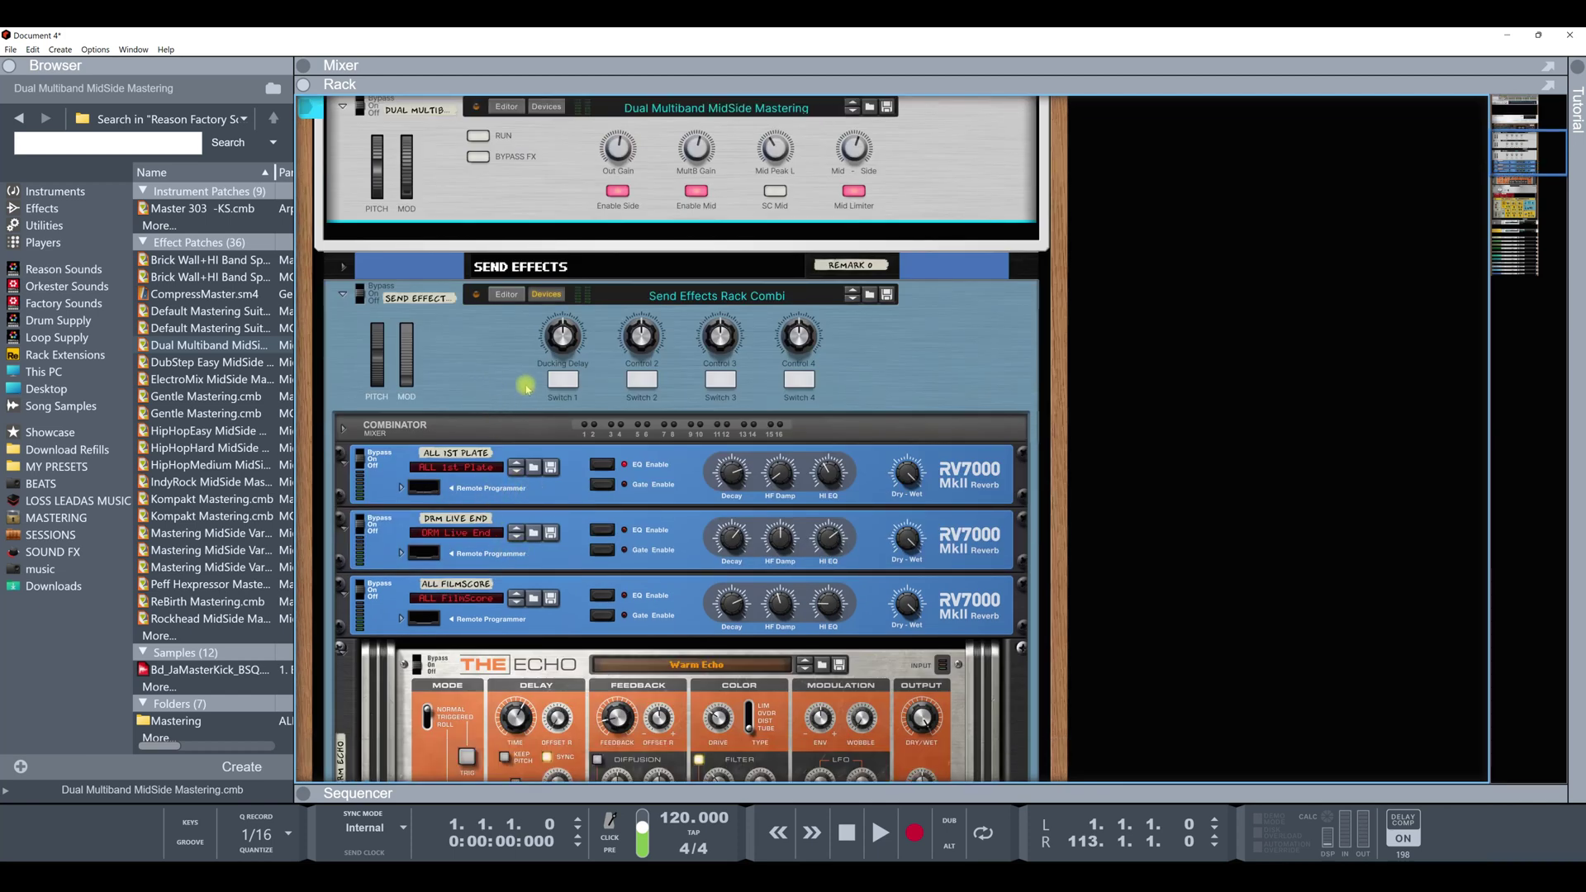
scroll(505, 388, "up", 3)
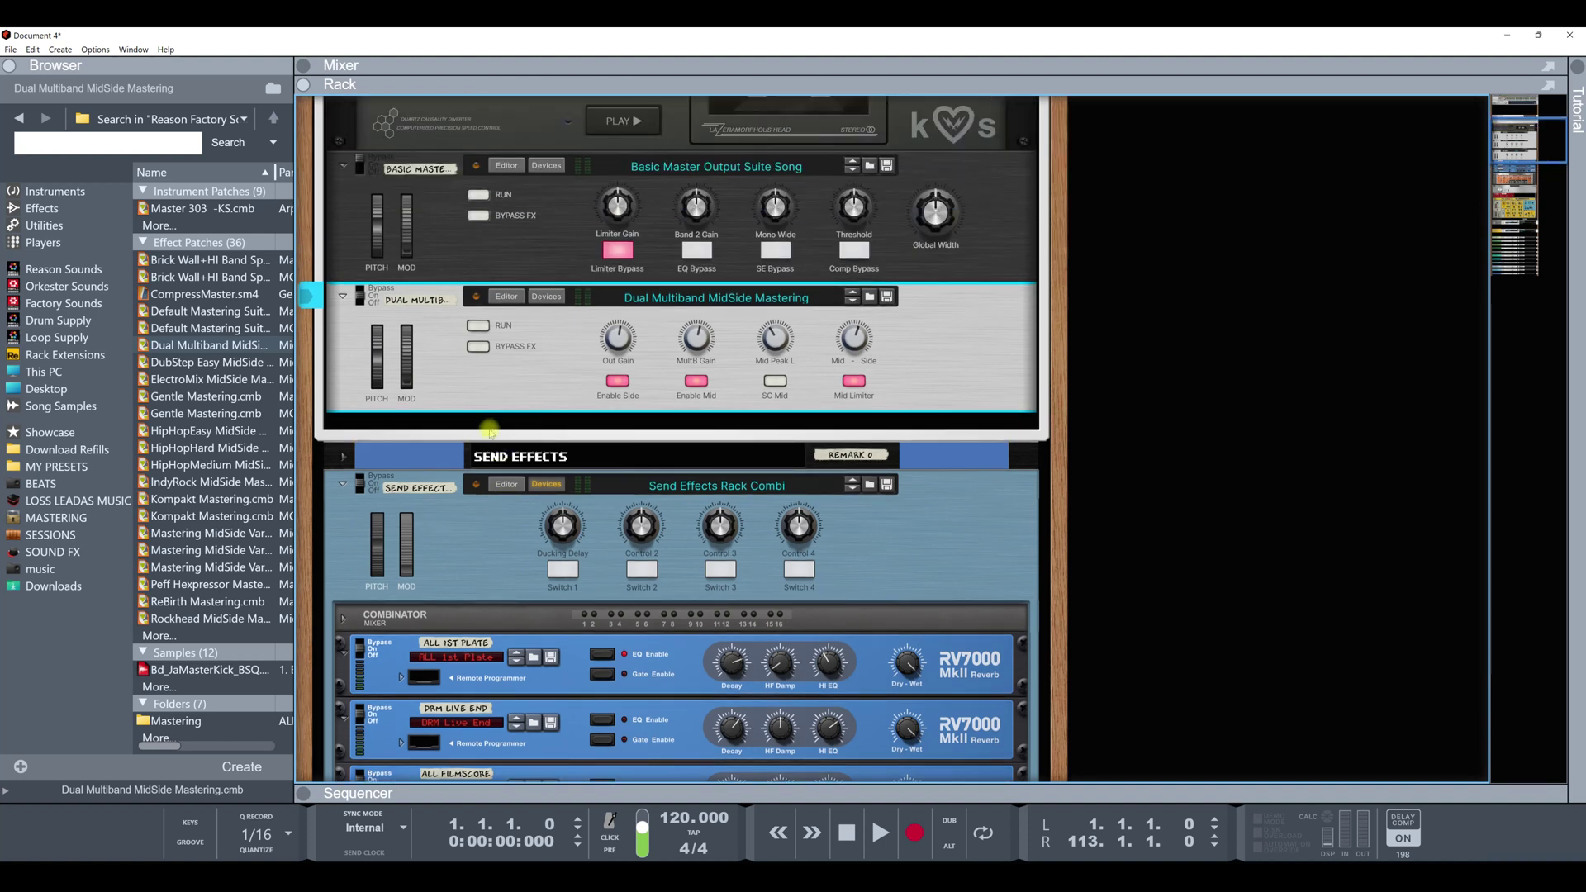
left_click(344, 456)
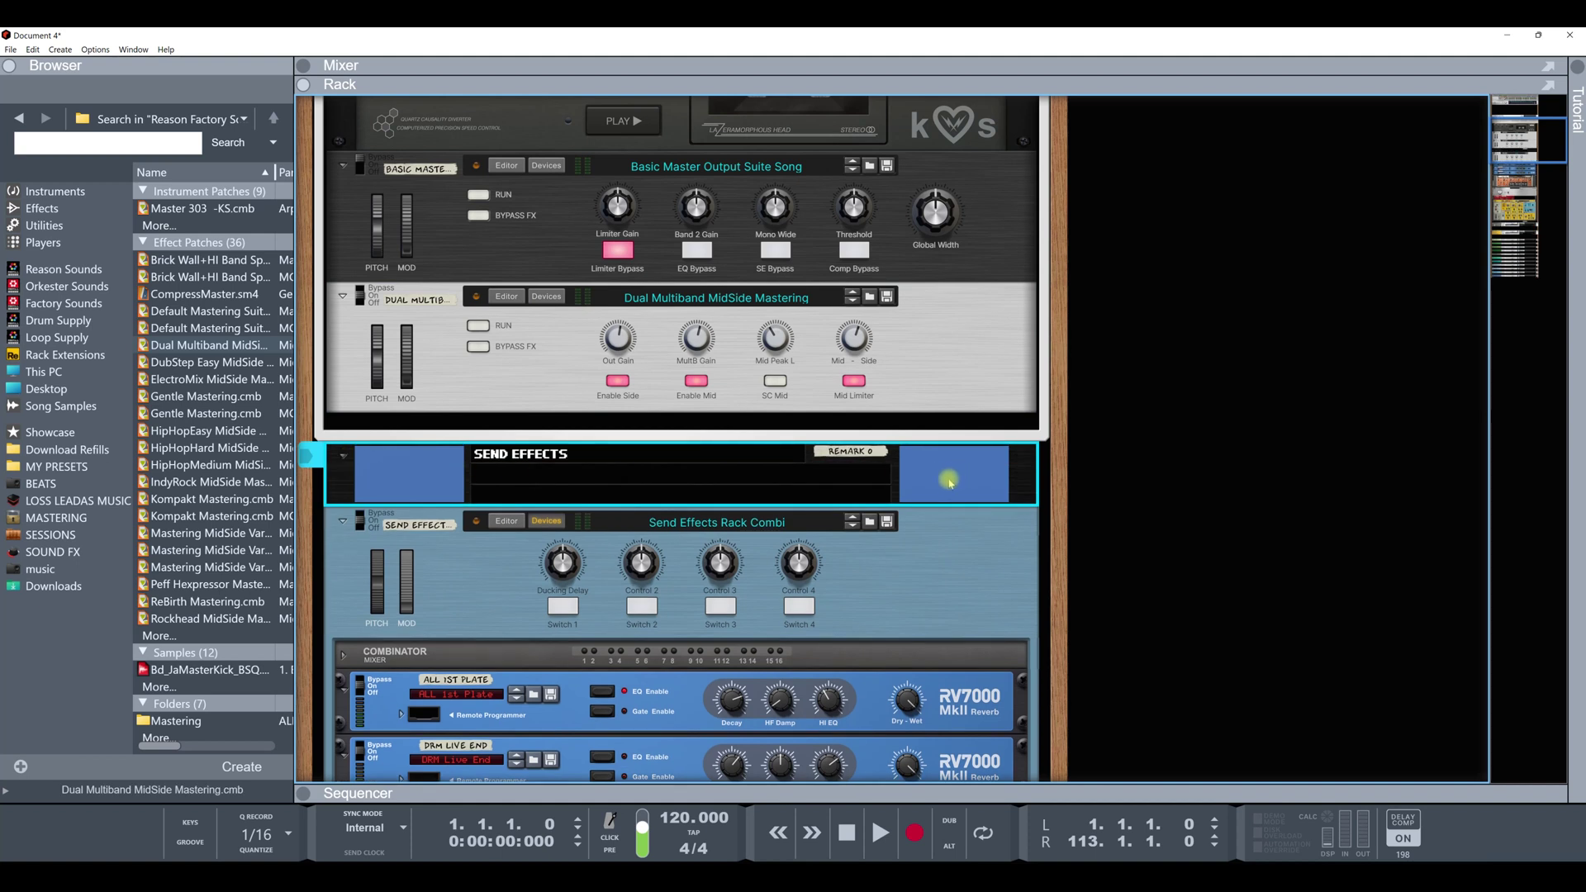
left_click(341, 455)
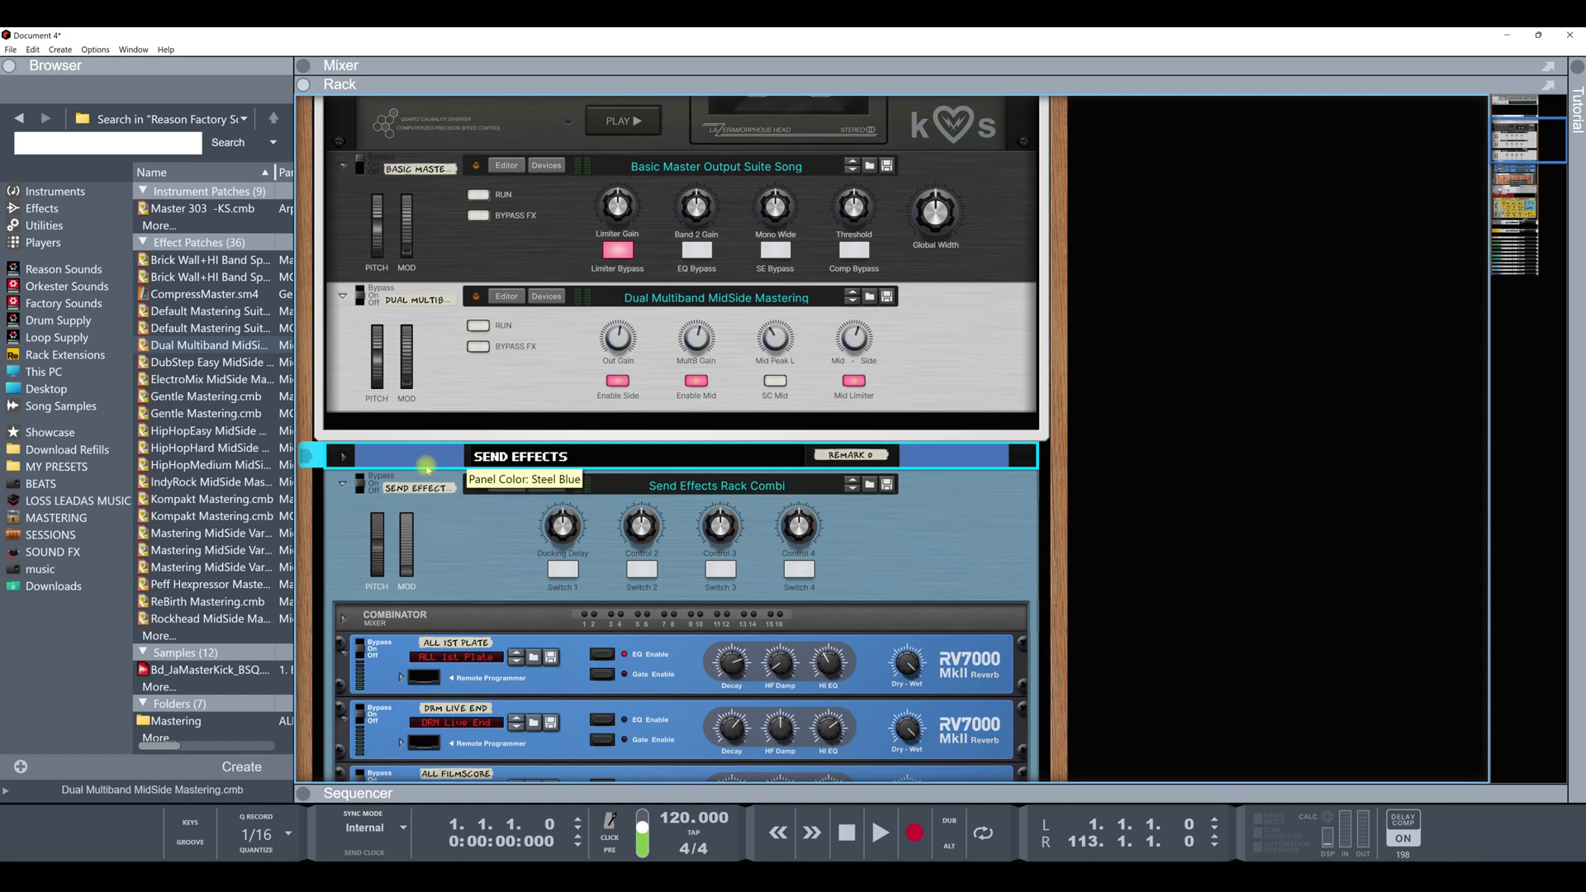
scroll(425, 467, "down", 5)
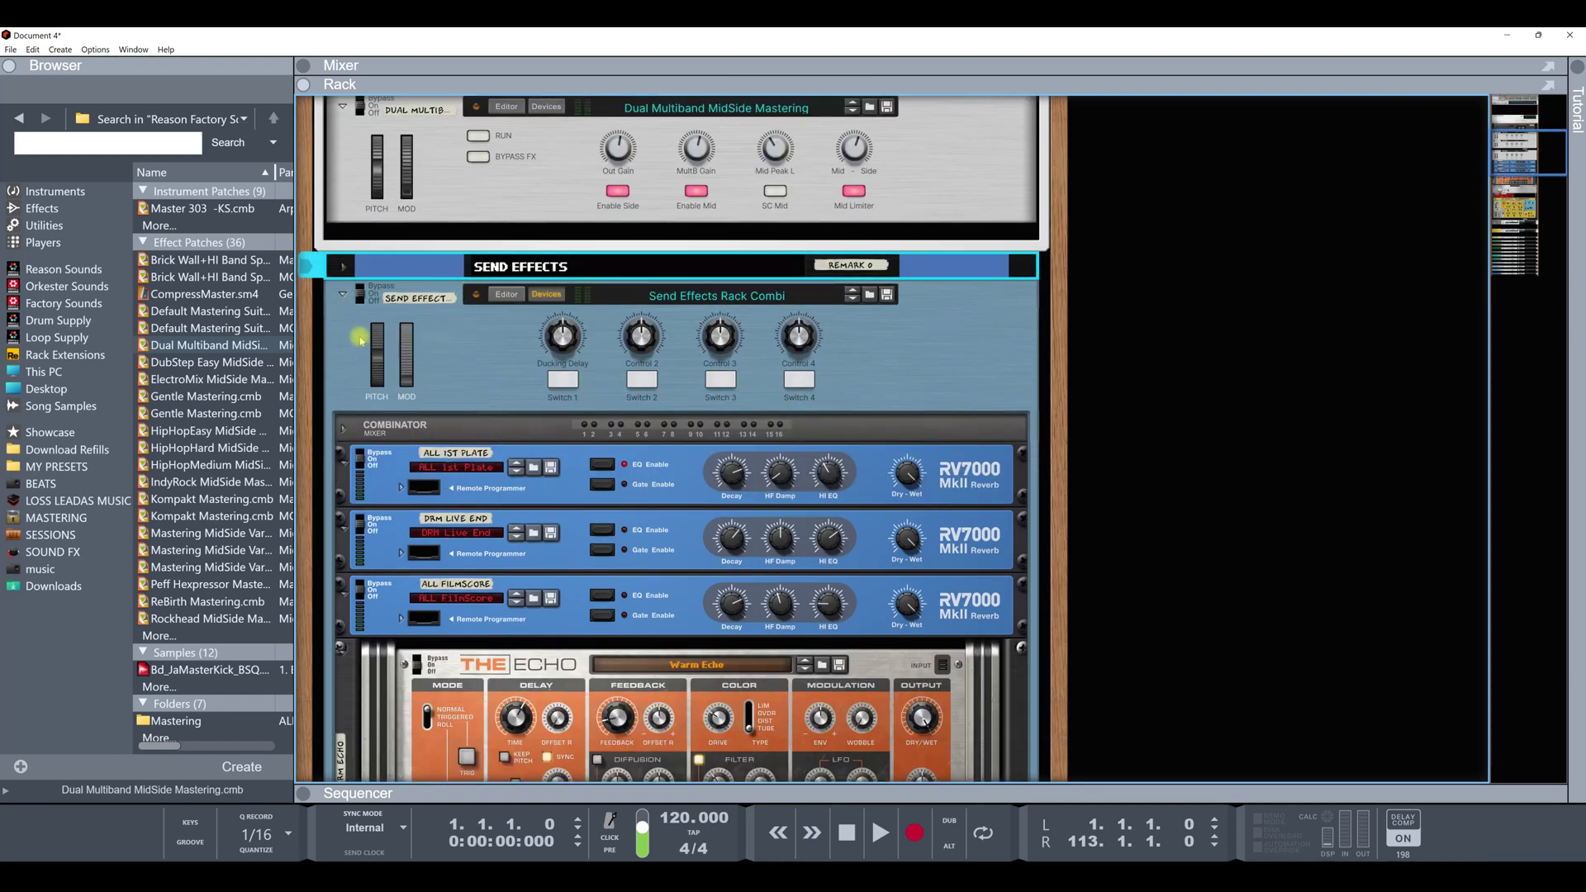
- Collapse the send effects combinator's devices and select the BEAT G1 audio track
left_click(546, 294)
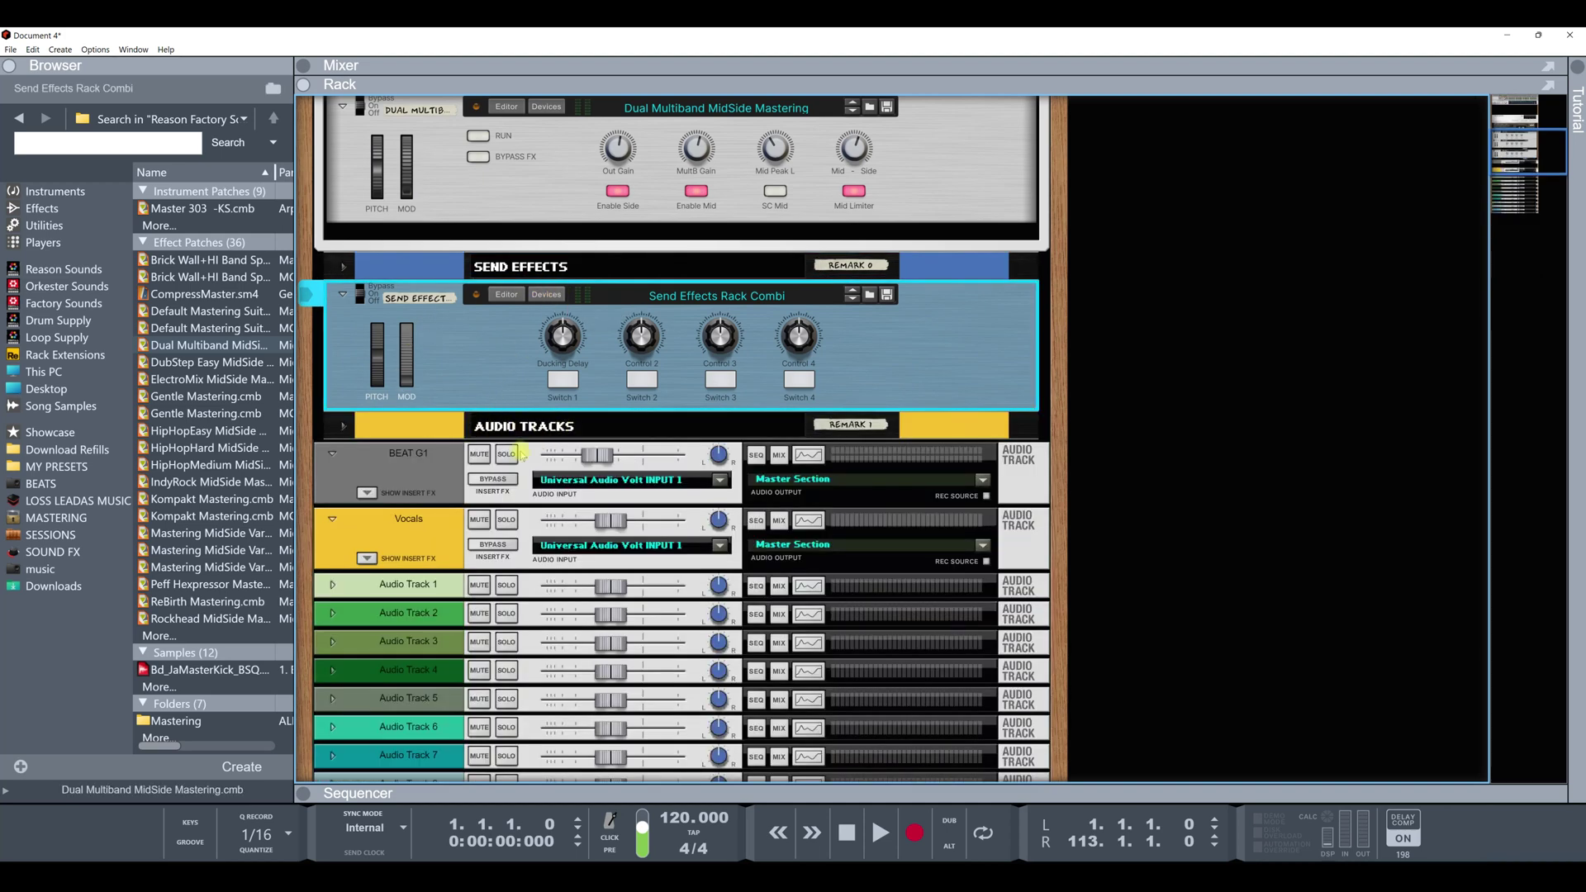
scroll(462, 479, "down", 3)
scroll(464, 498, "down", 15)
scroll(464, 498, "up", 12)
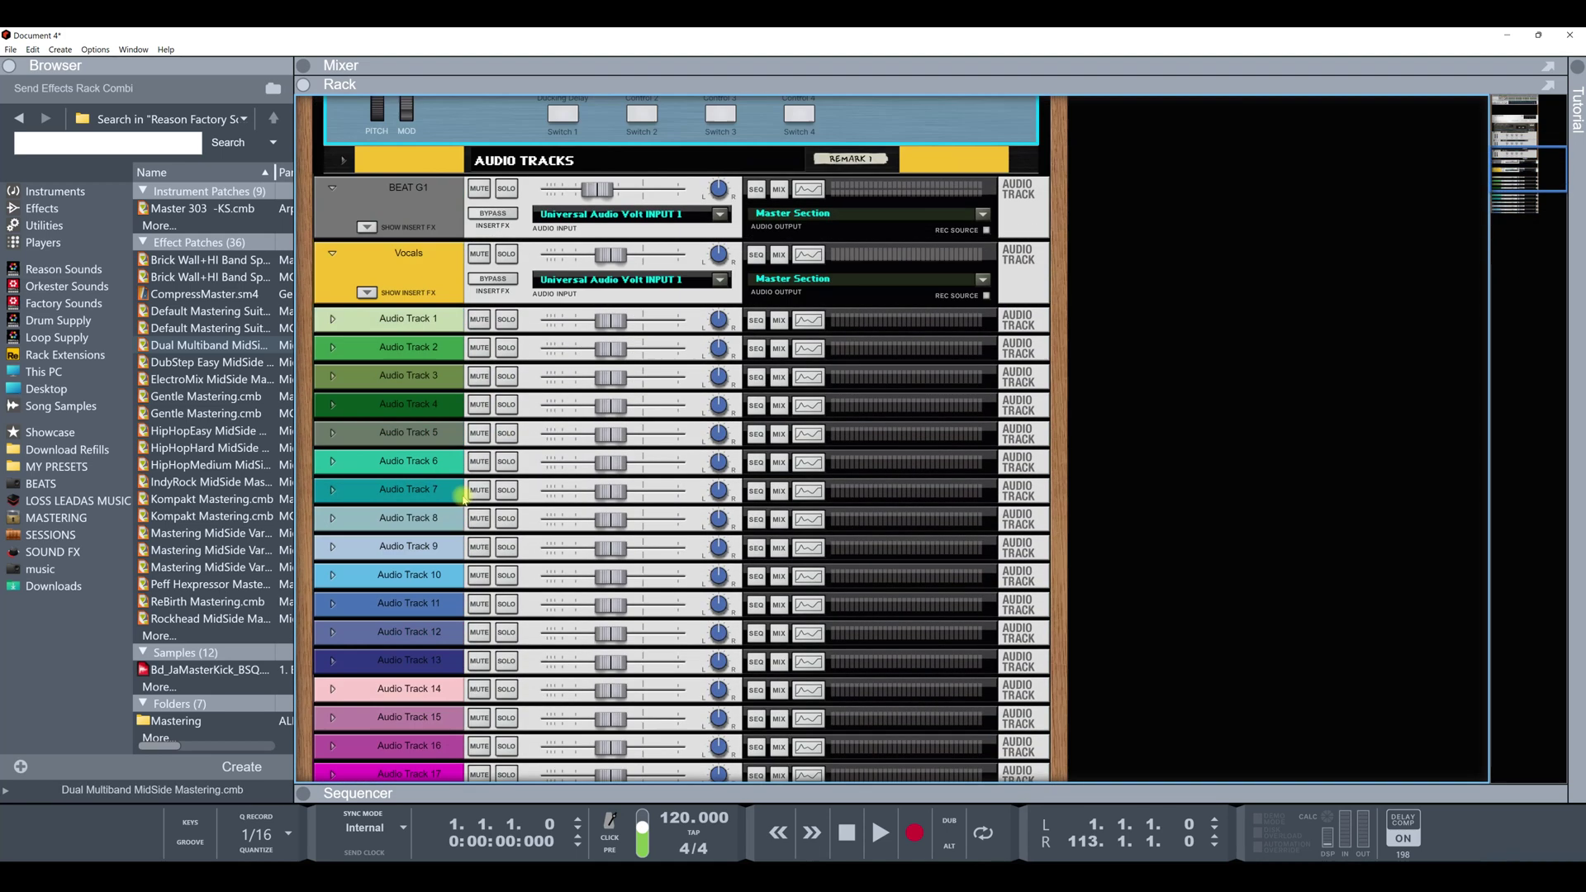
scroll(464, 498, "up", 17)
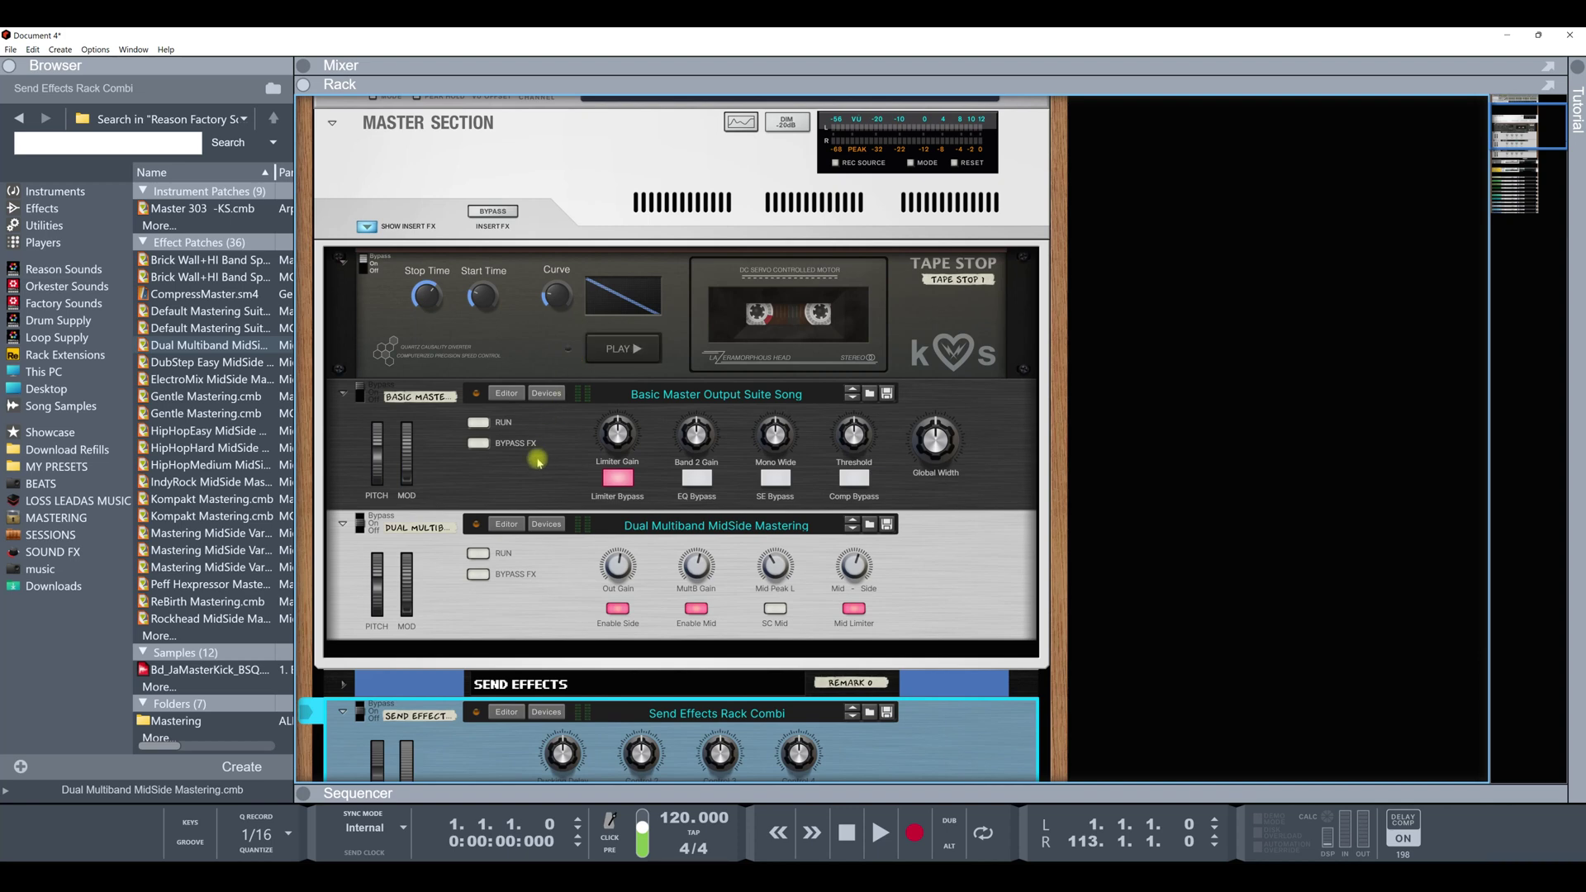
scroll(533, 460, "down", 5)
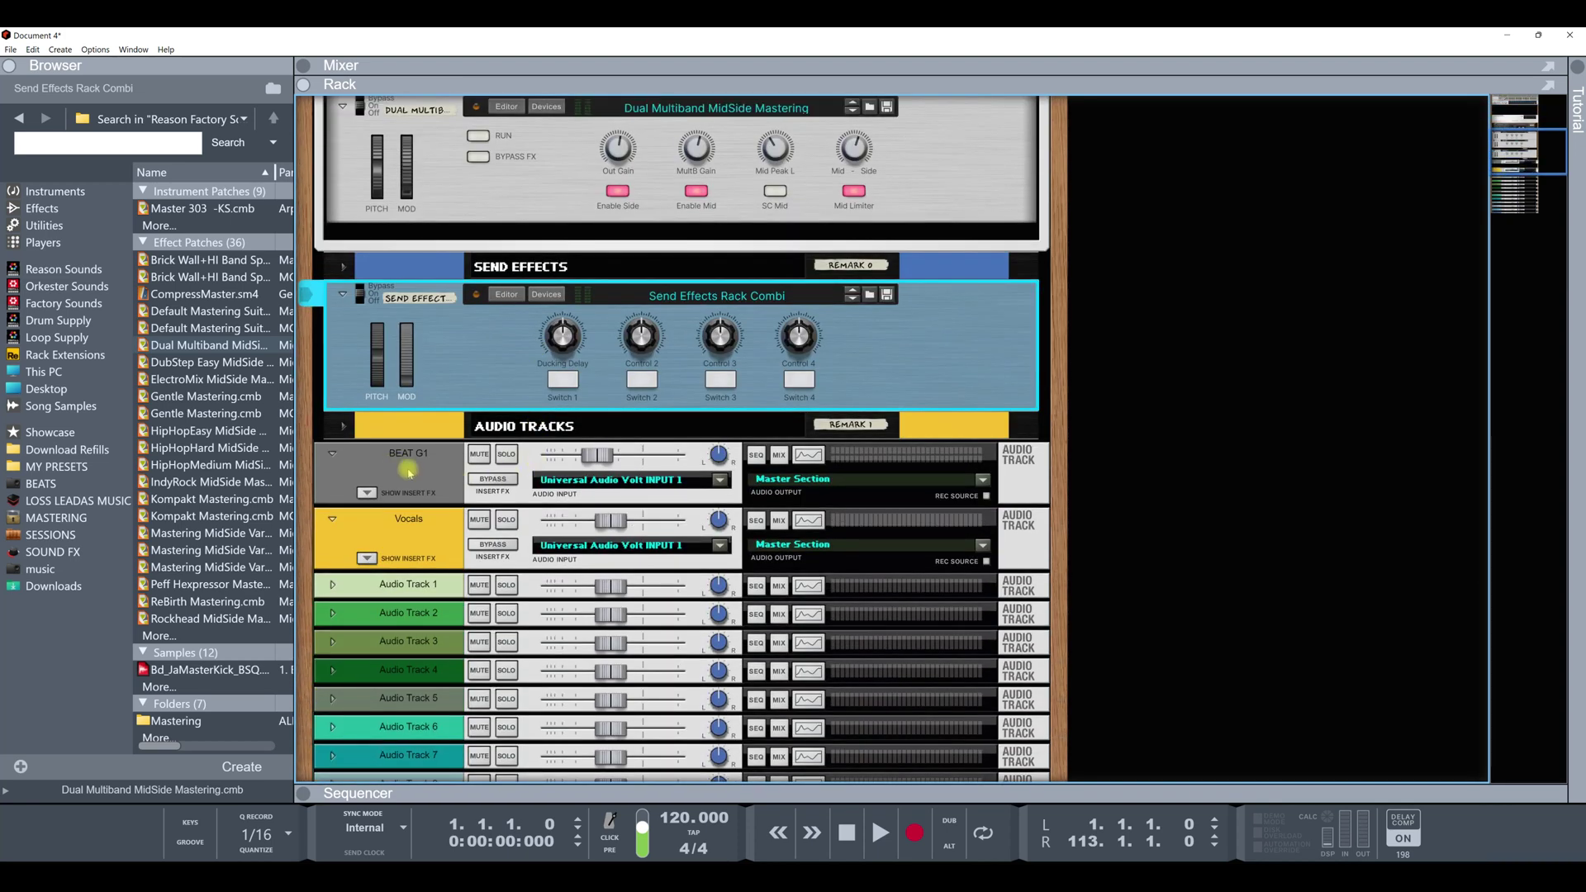
left_click(415, 471)
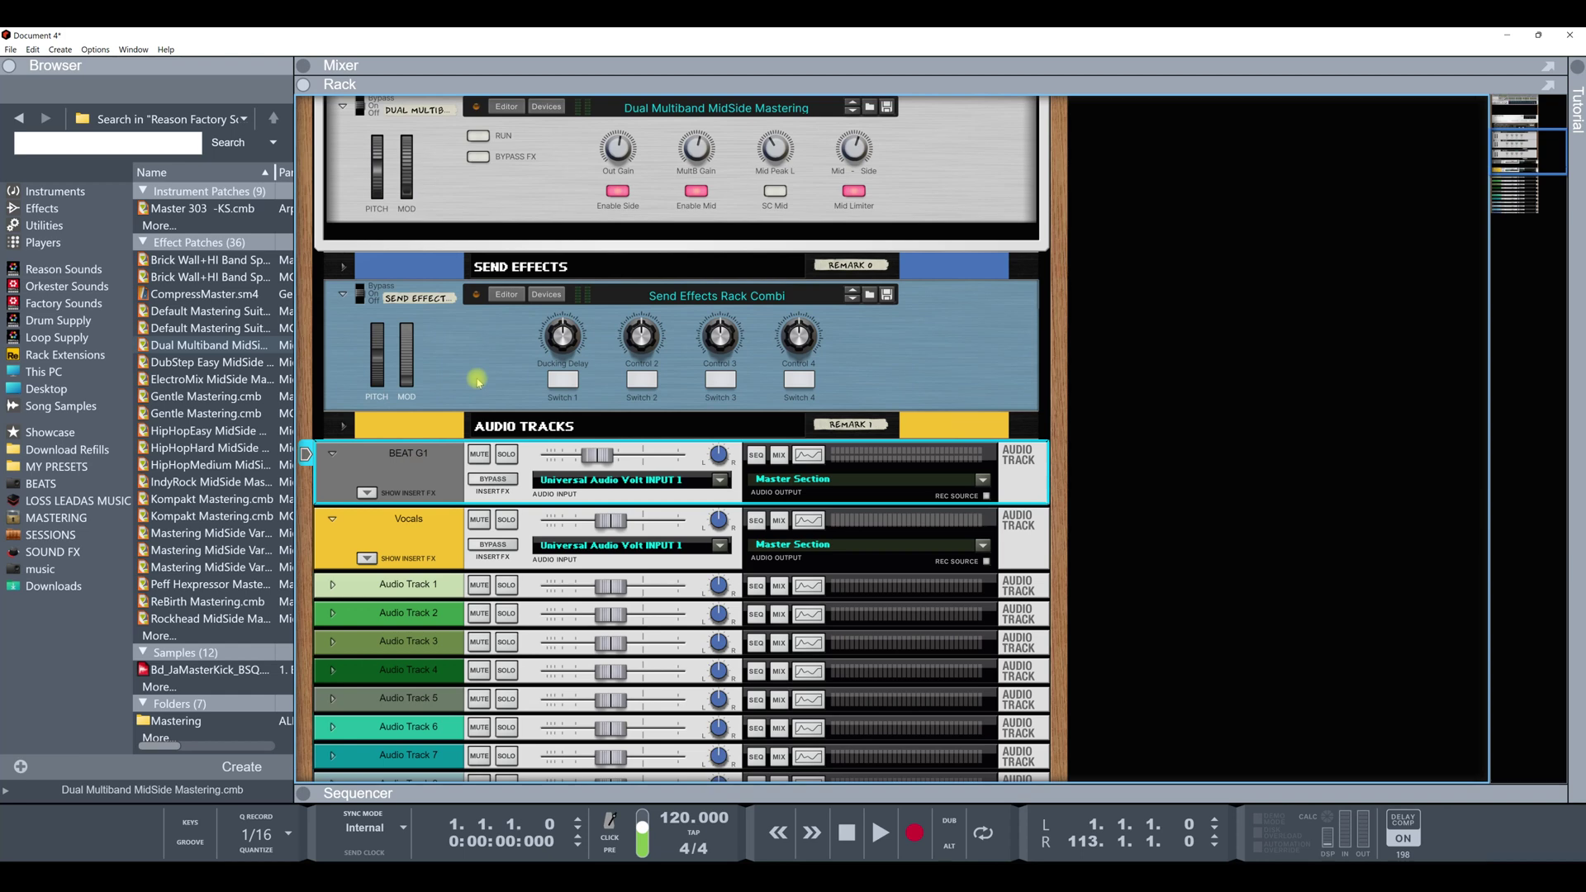
- Expand the Basic Master Output Suite Song combinator to show its devices
scroll(513, 354, "up", 3)
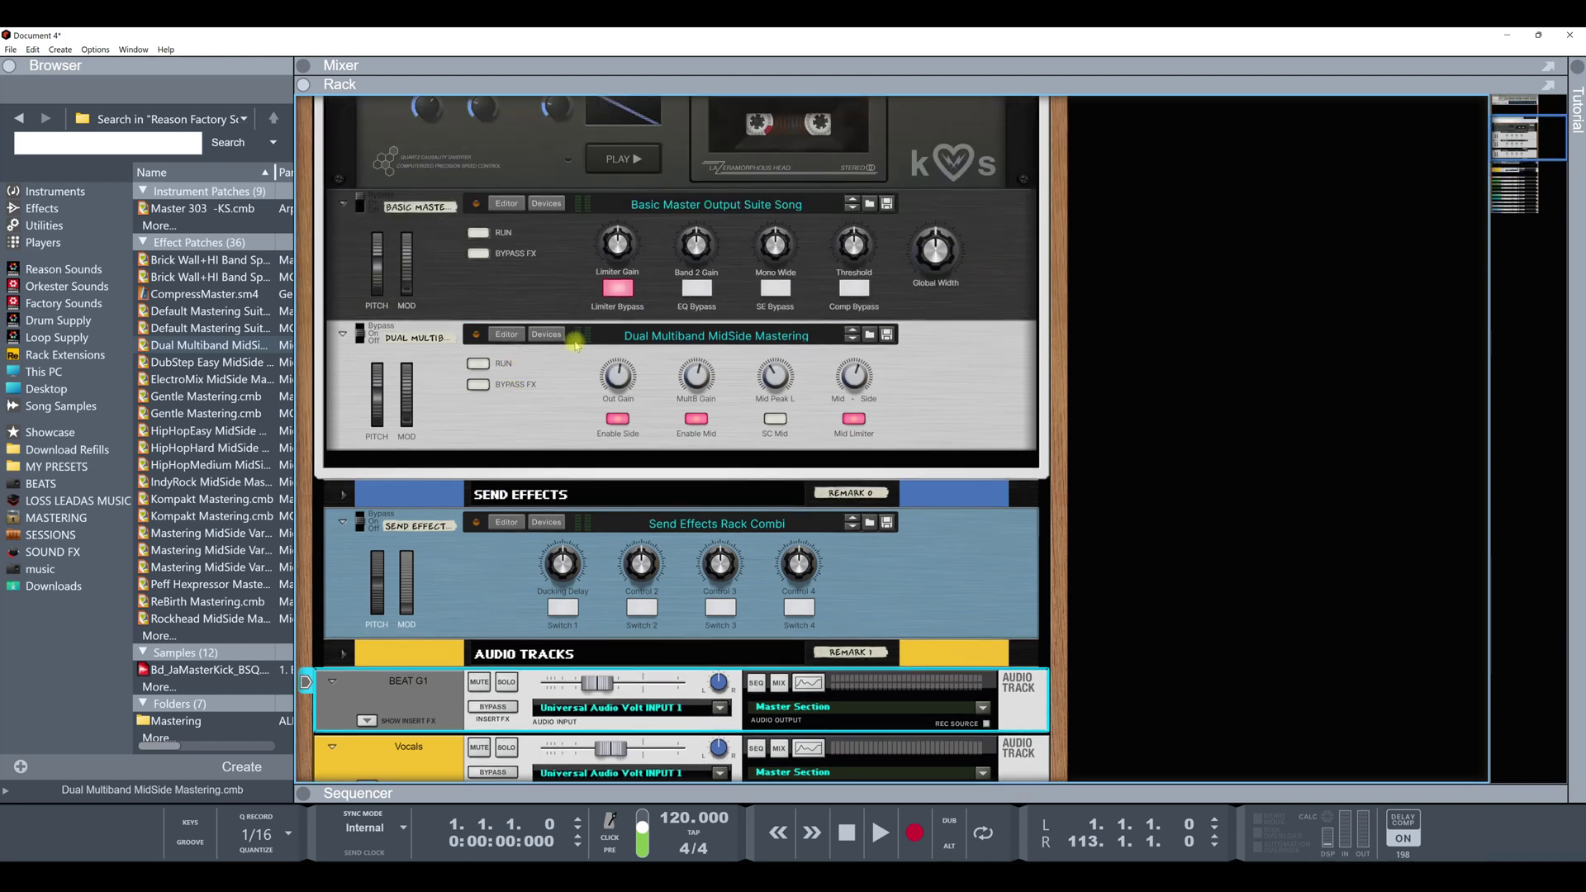
scroll(575, 345, "up", 1)
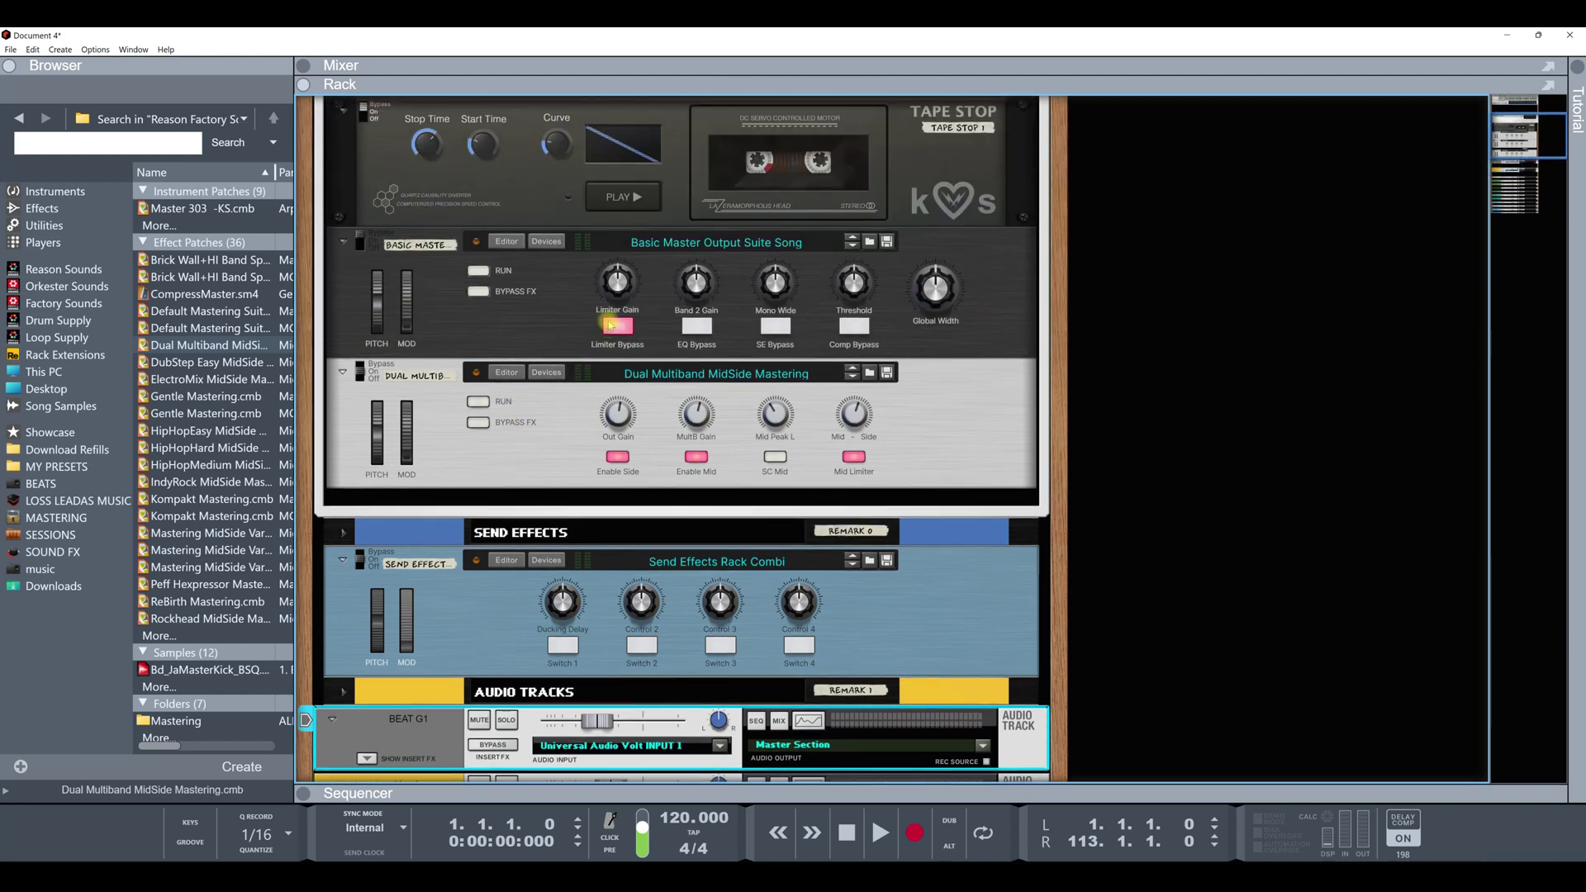
scroll(615, 321, "up", 1)
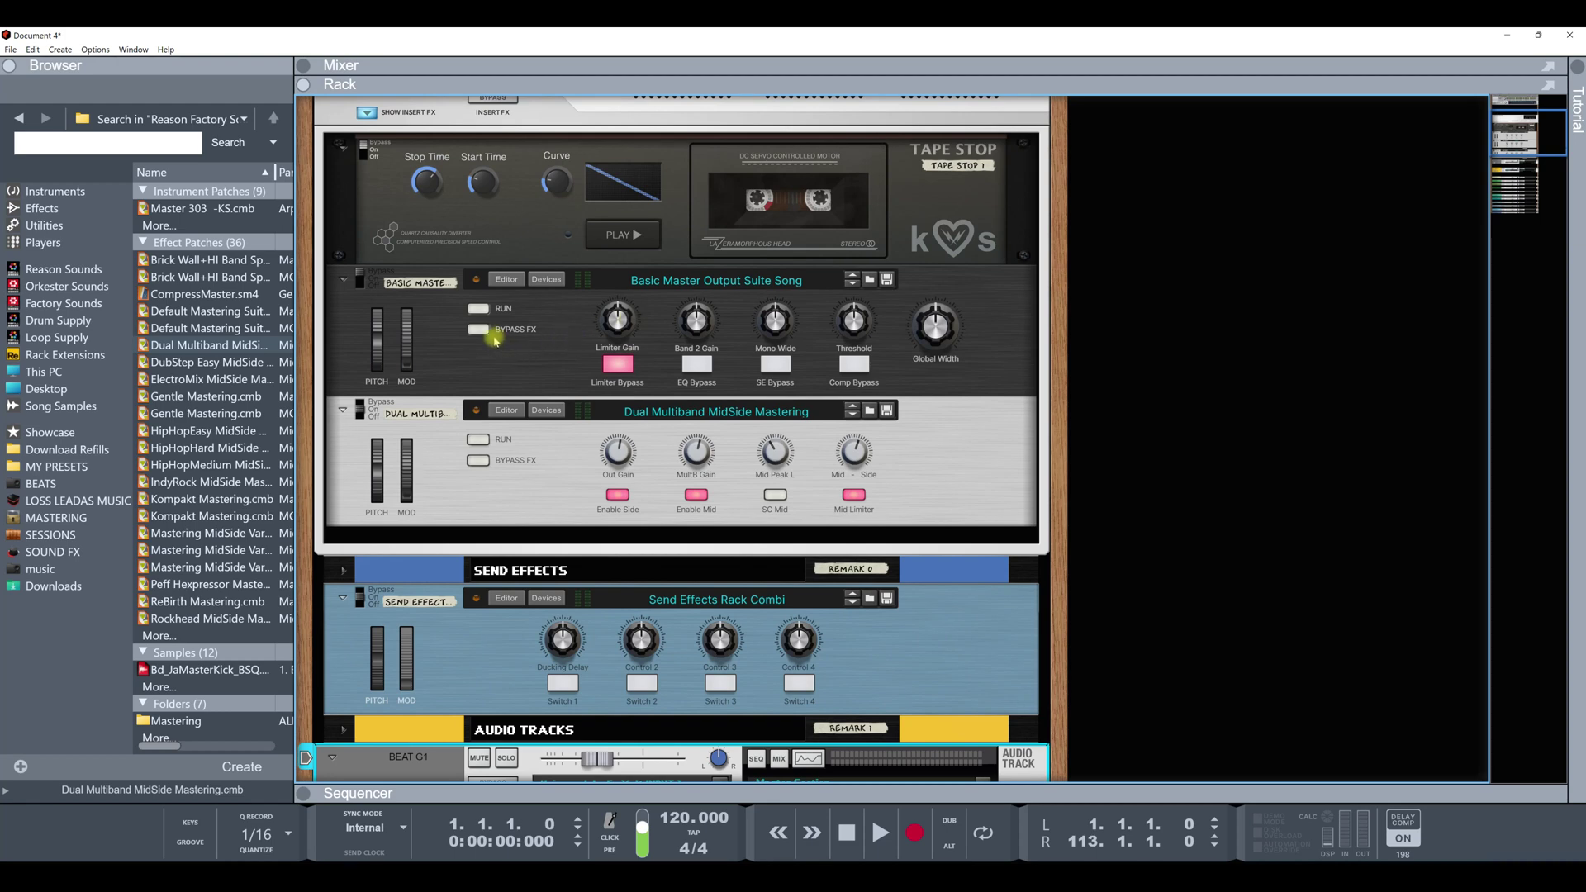
left_click(558, 287)
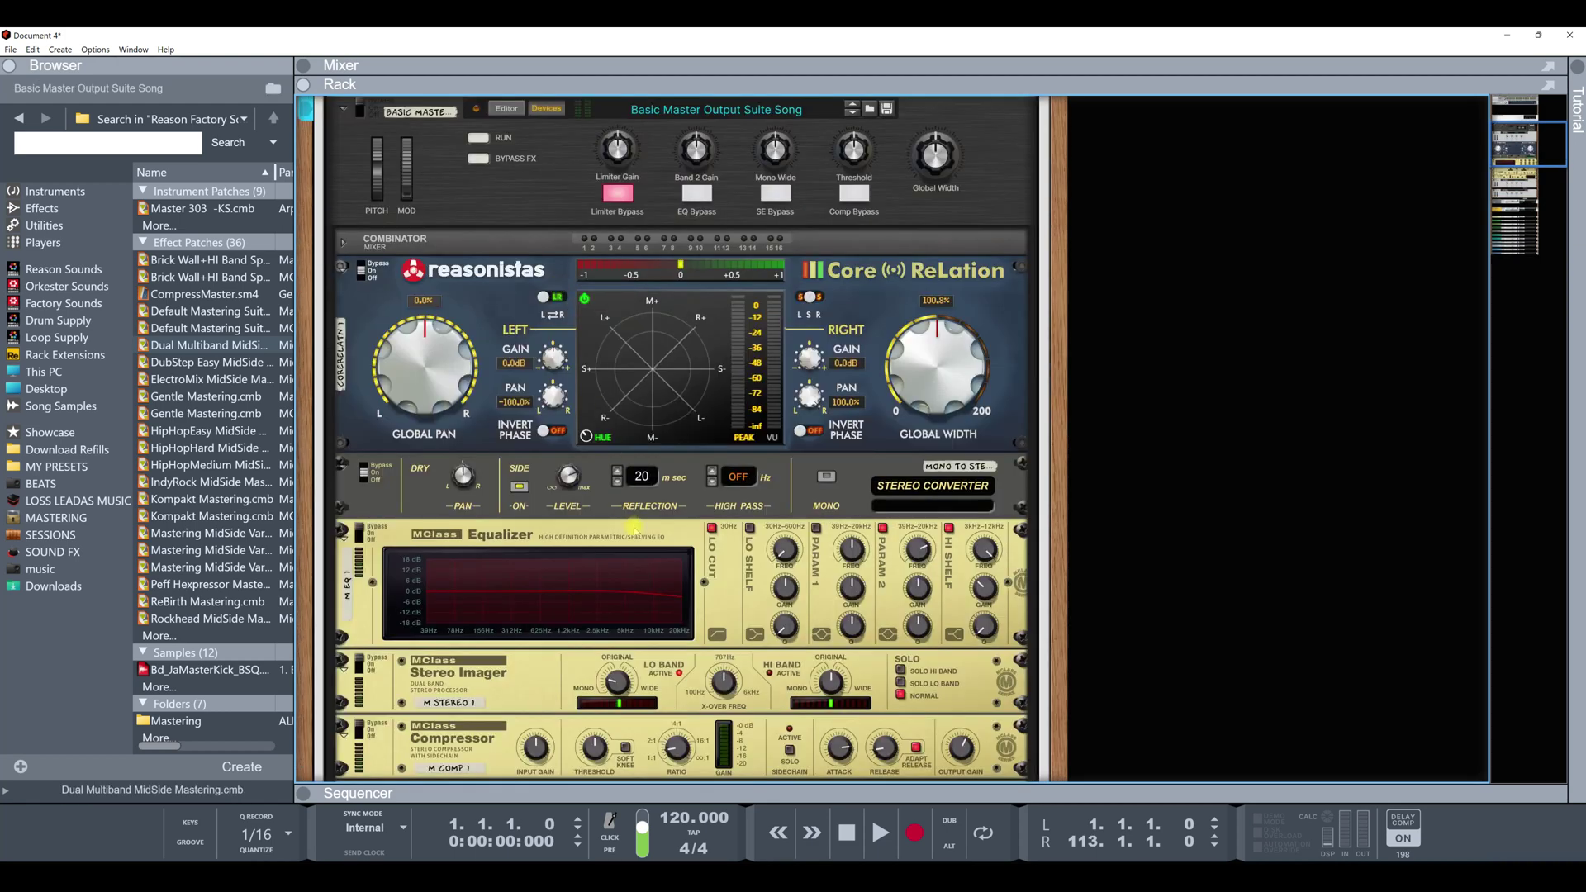
- Bring the Sequencer back, showing BEAT G1 above Vocals and the numbered audio tracks
scroll(652, 578, "down", 5)
mouse_move(742, 628)
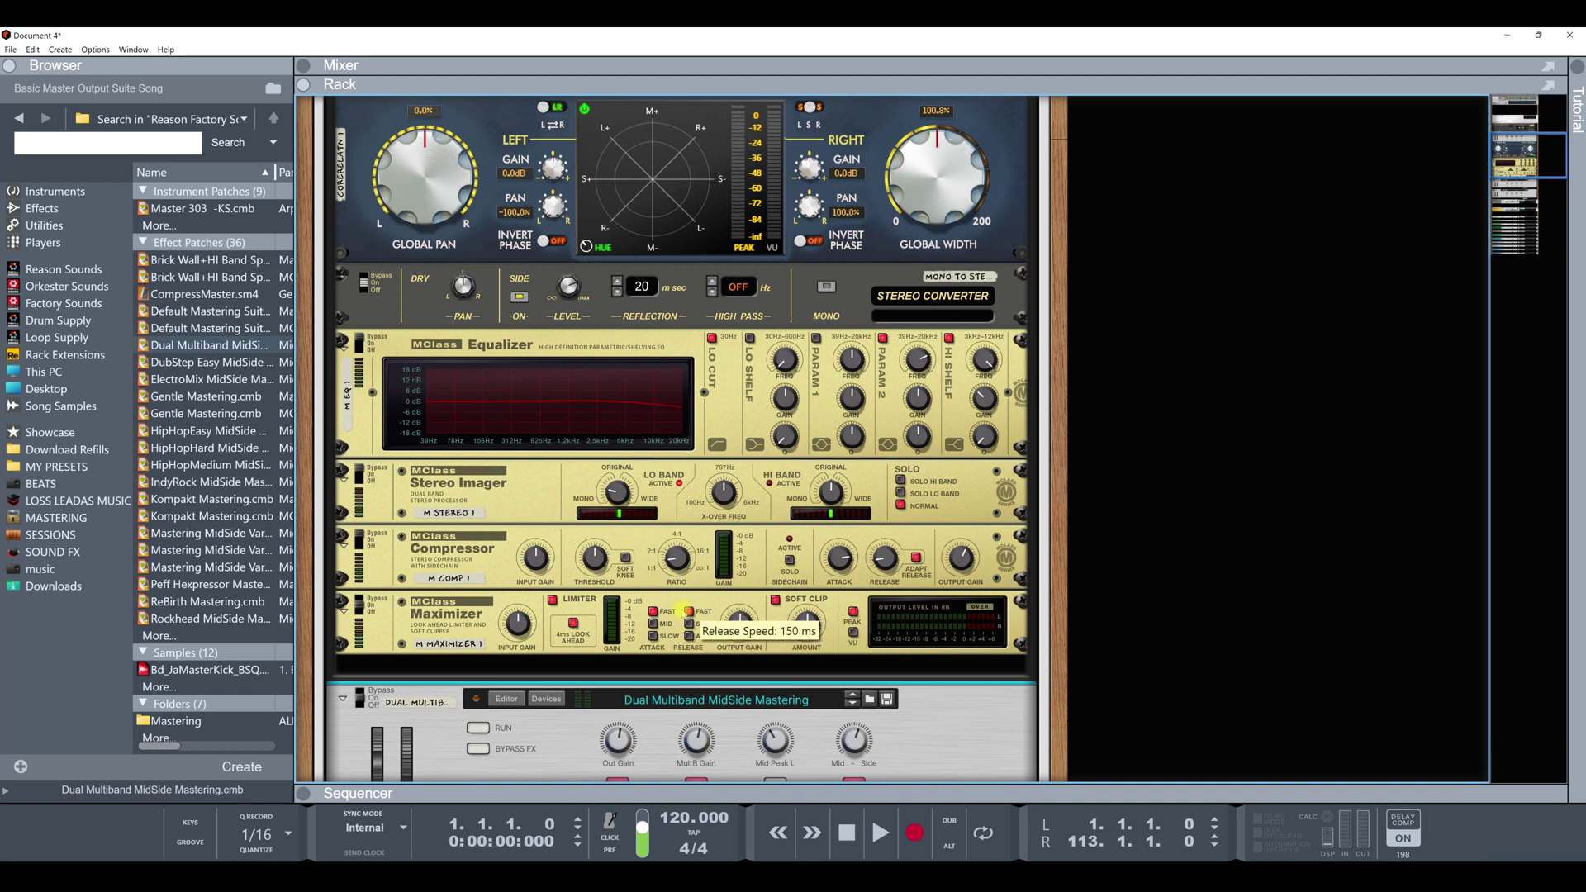
left_click(667, 794)
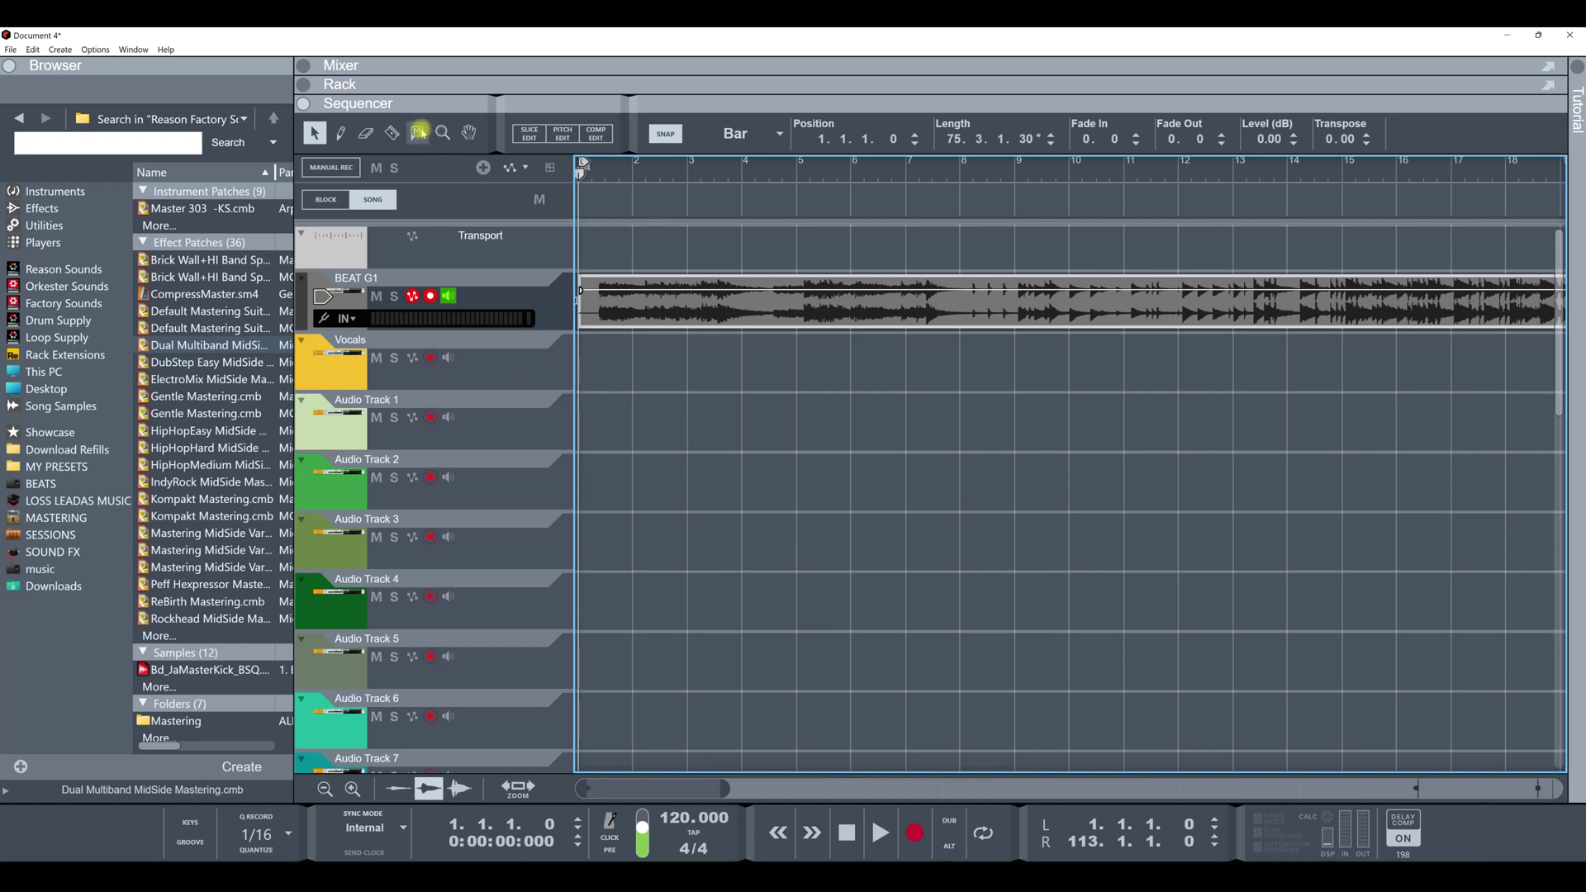
double_click(406, 66)
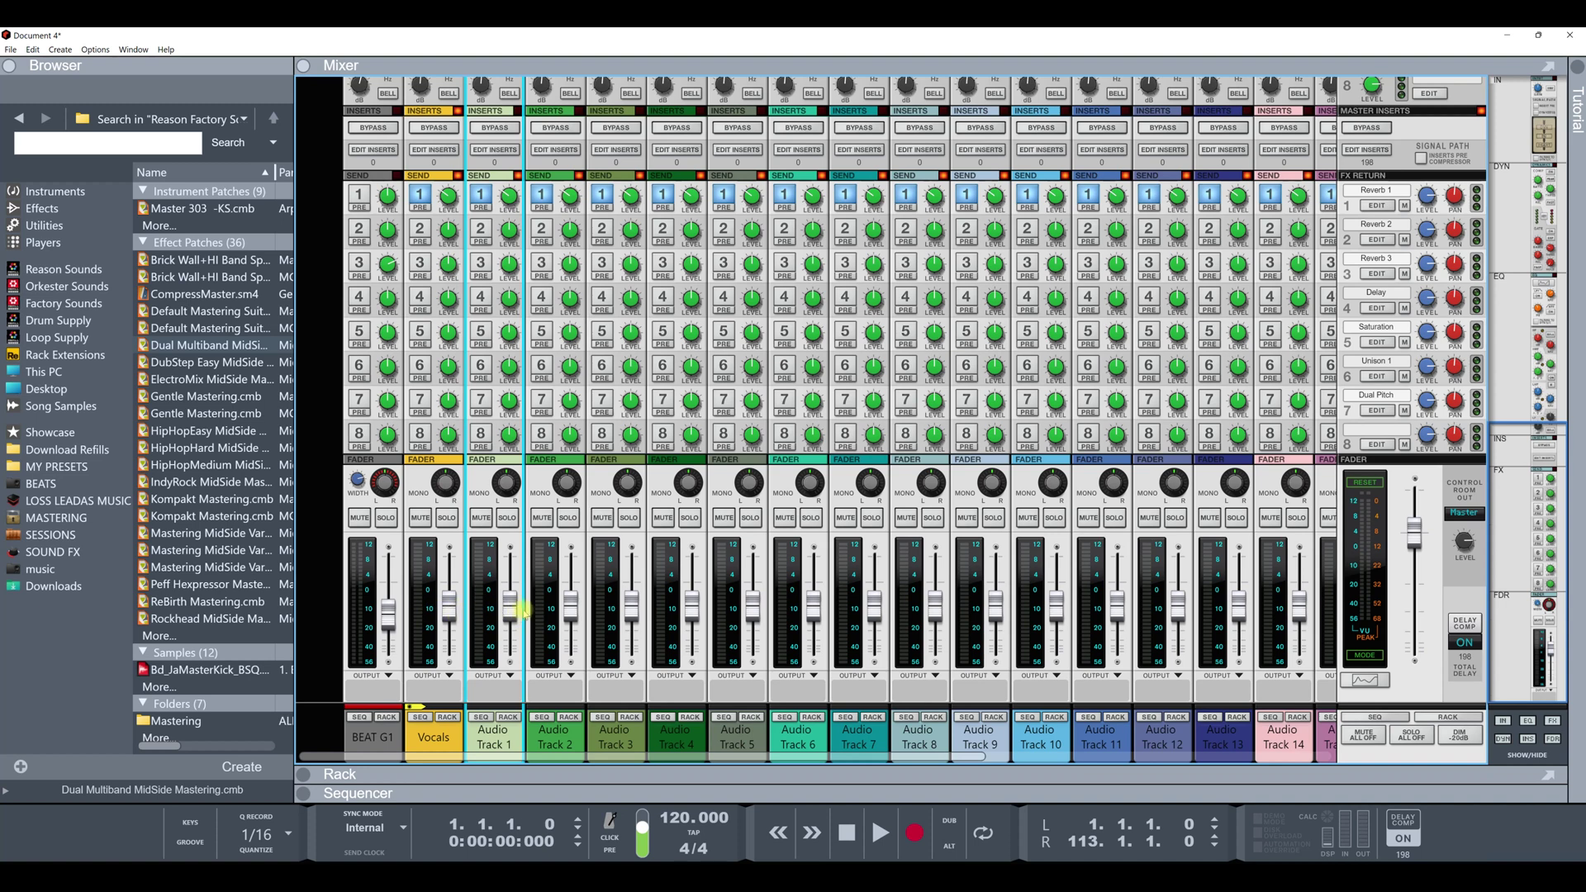
mouse_move(632, 616)
mouse_move(389, 617)
left_click(680, 786)
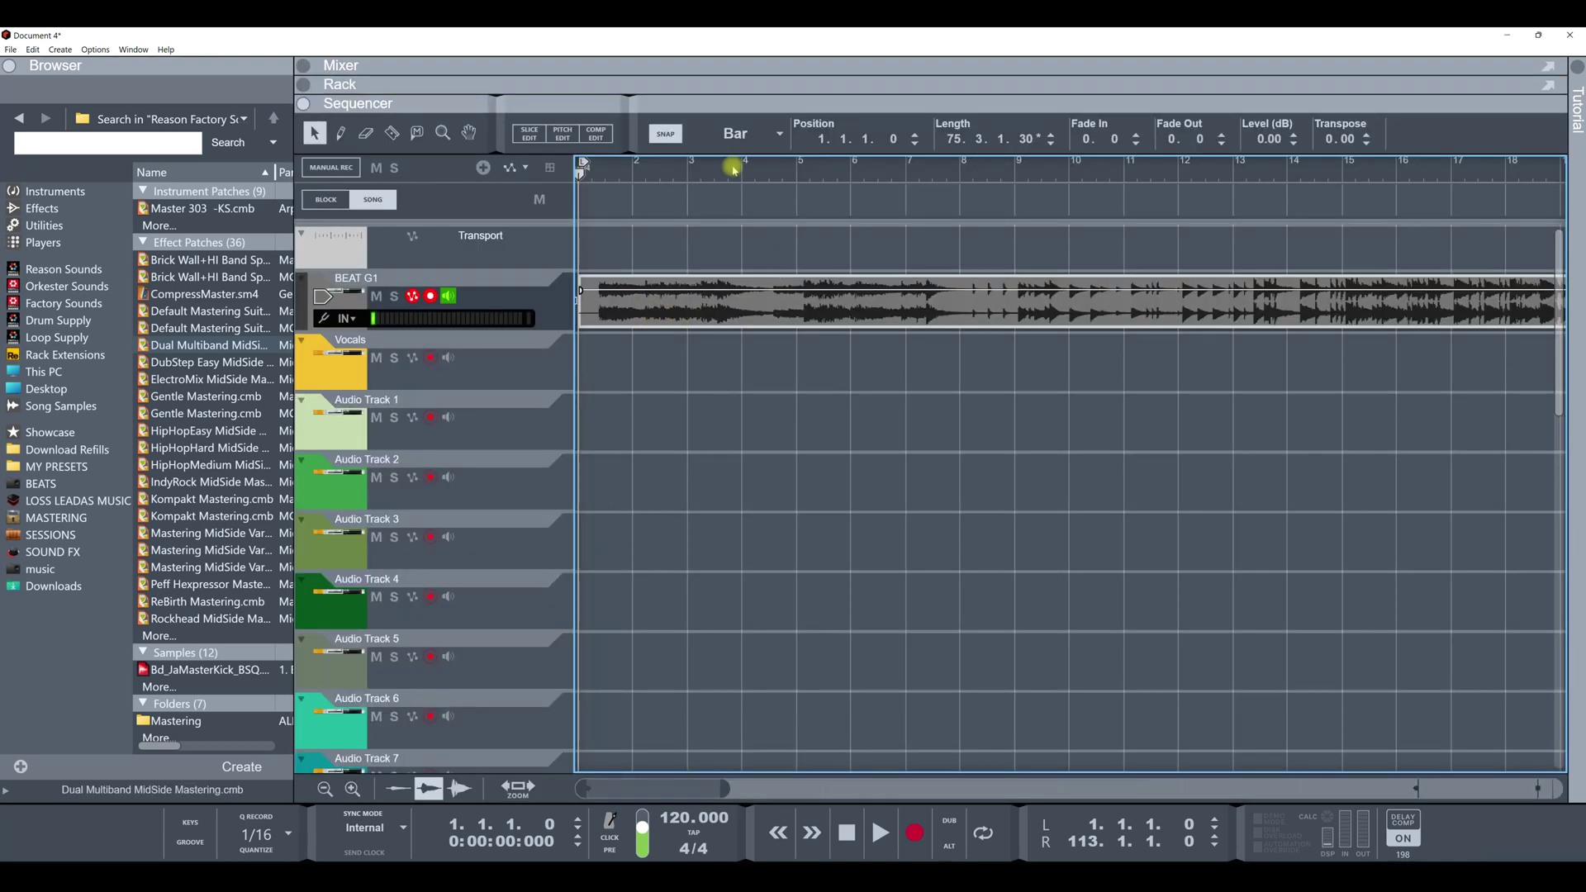
scroll(733, 169, "down", 10)
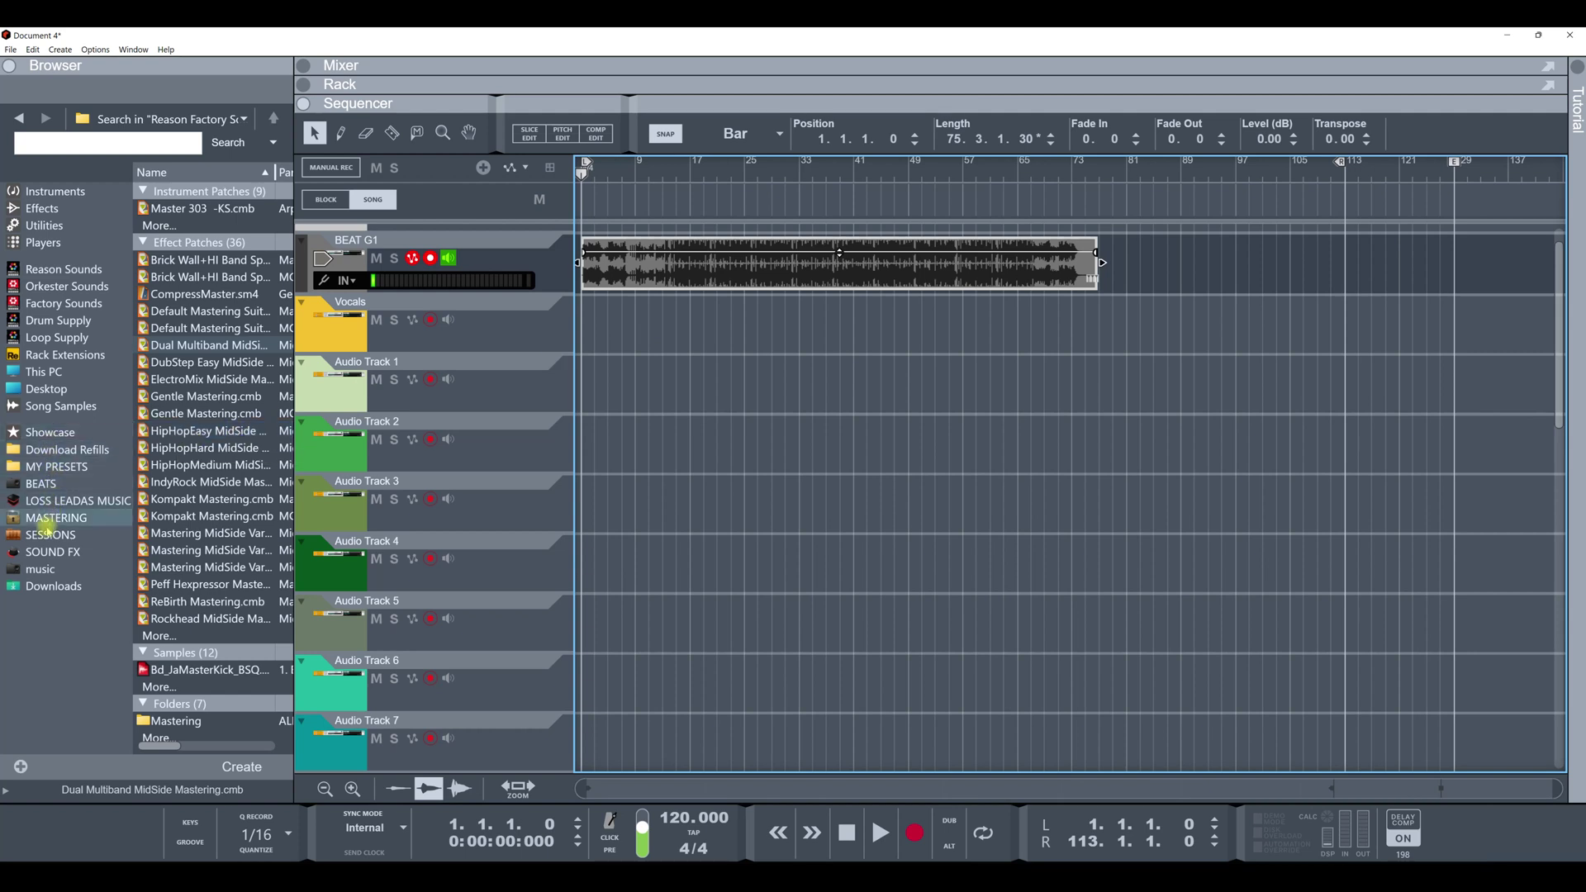
- From SOUND FX > EraVocals_Mini_SP, place 104_AintHearinPhrVox_01_627 on Audio Track 1 at bar 2, level -3.21 dB
left_click(45, 552)
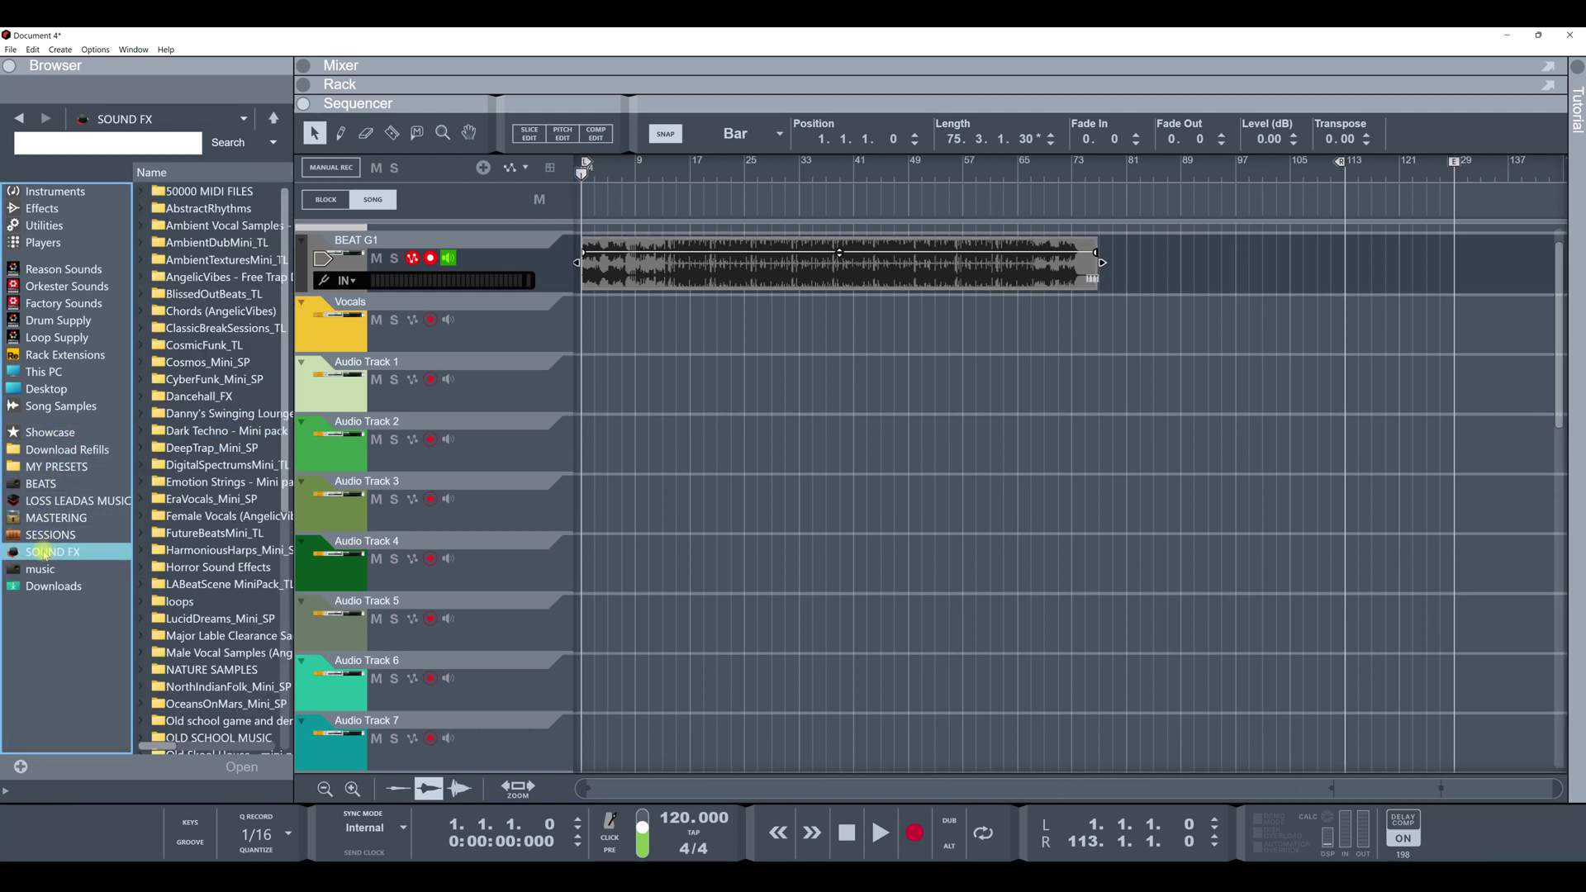
left_click(140, 500)
left_click_drag(203, 515, 588, 382)
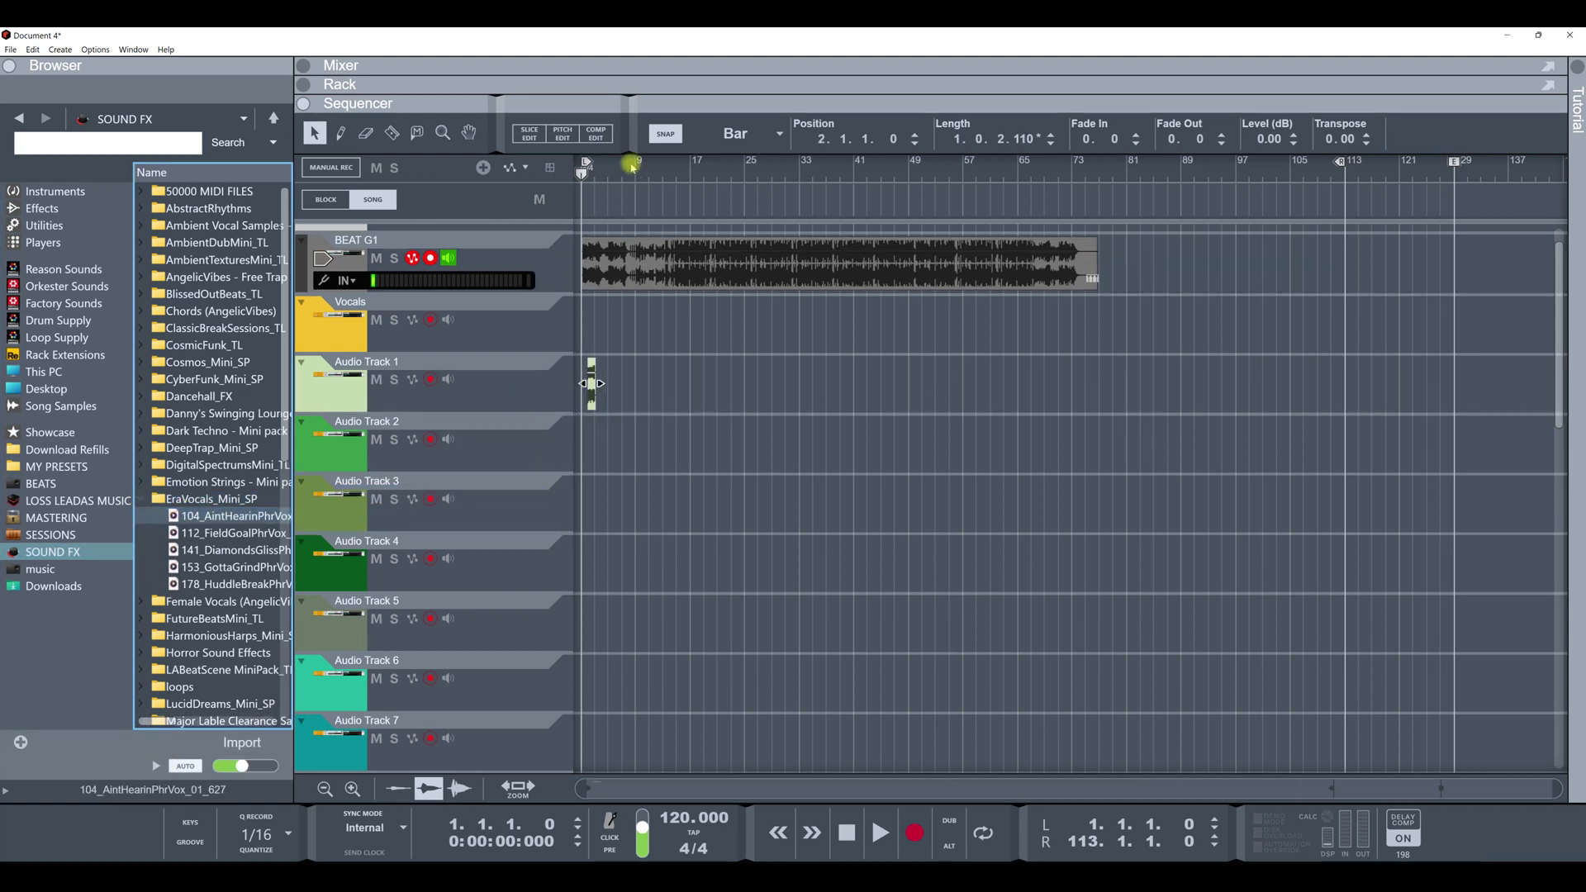
scroll(583, 166, "up", 3)
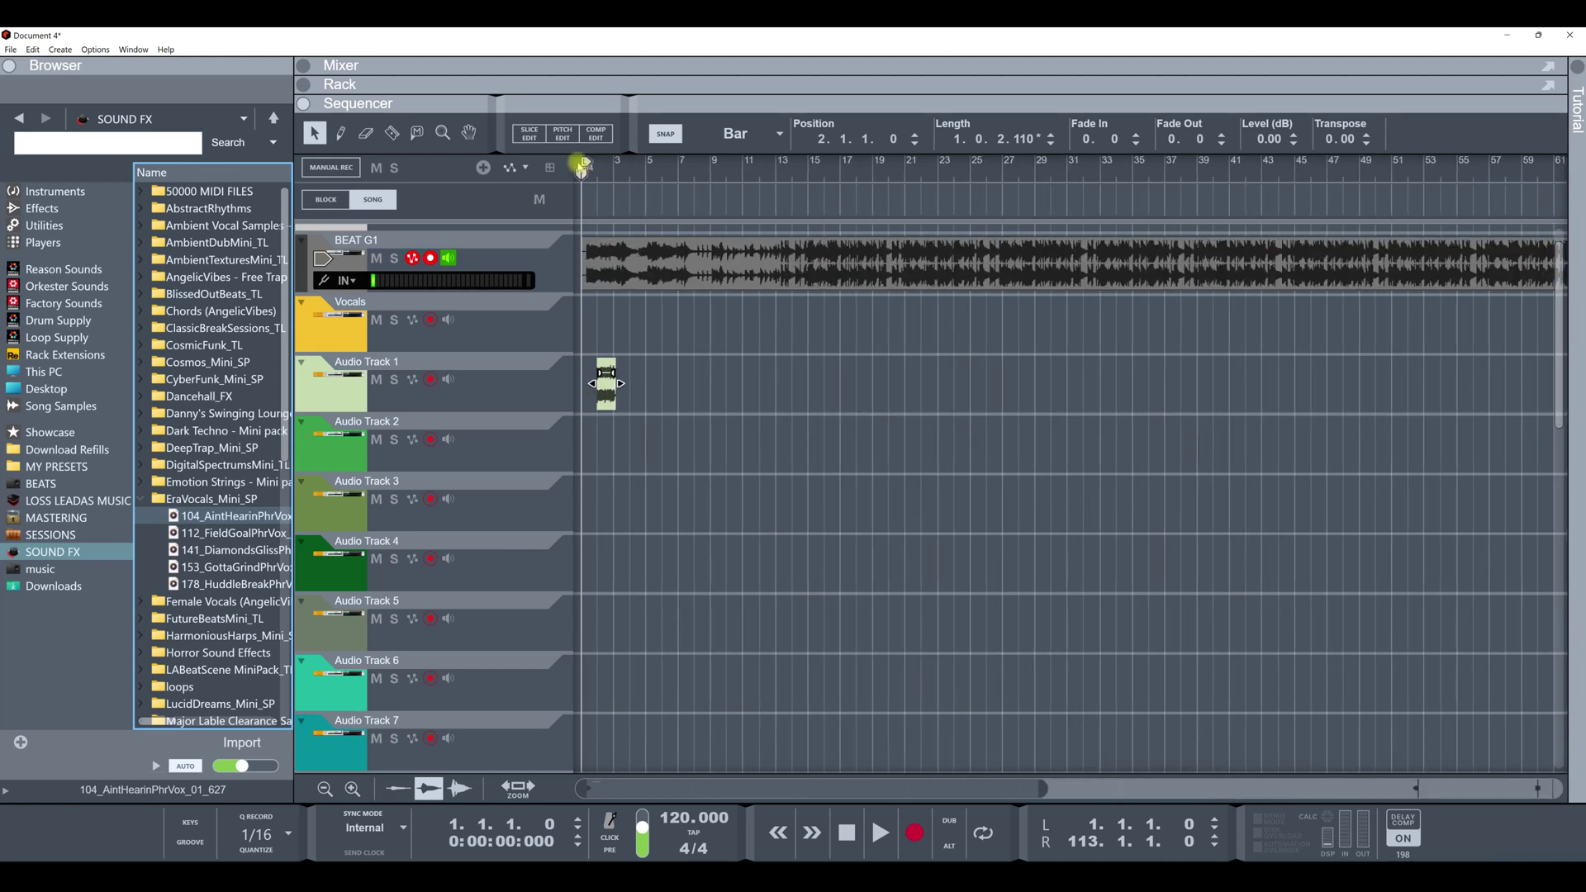
scroll(582, 166, "up", 7)
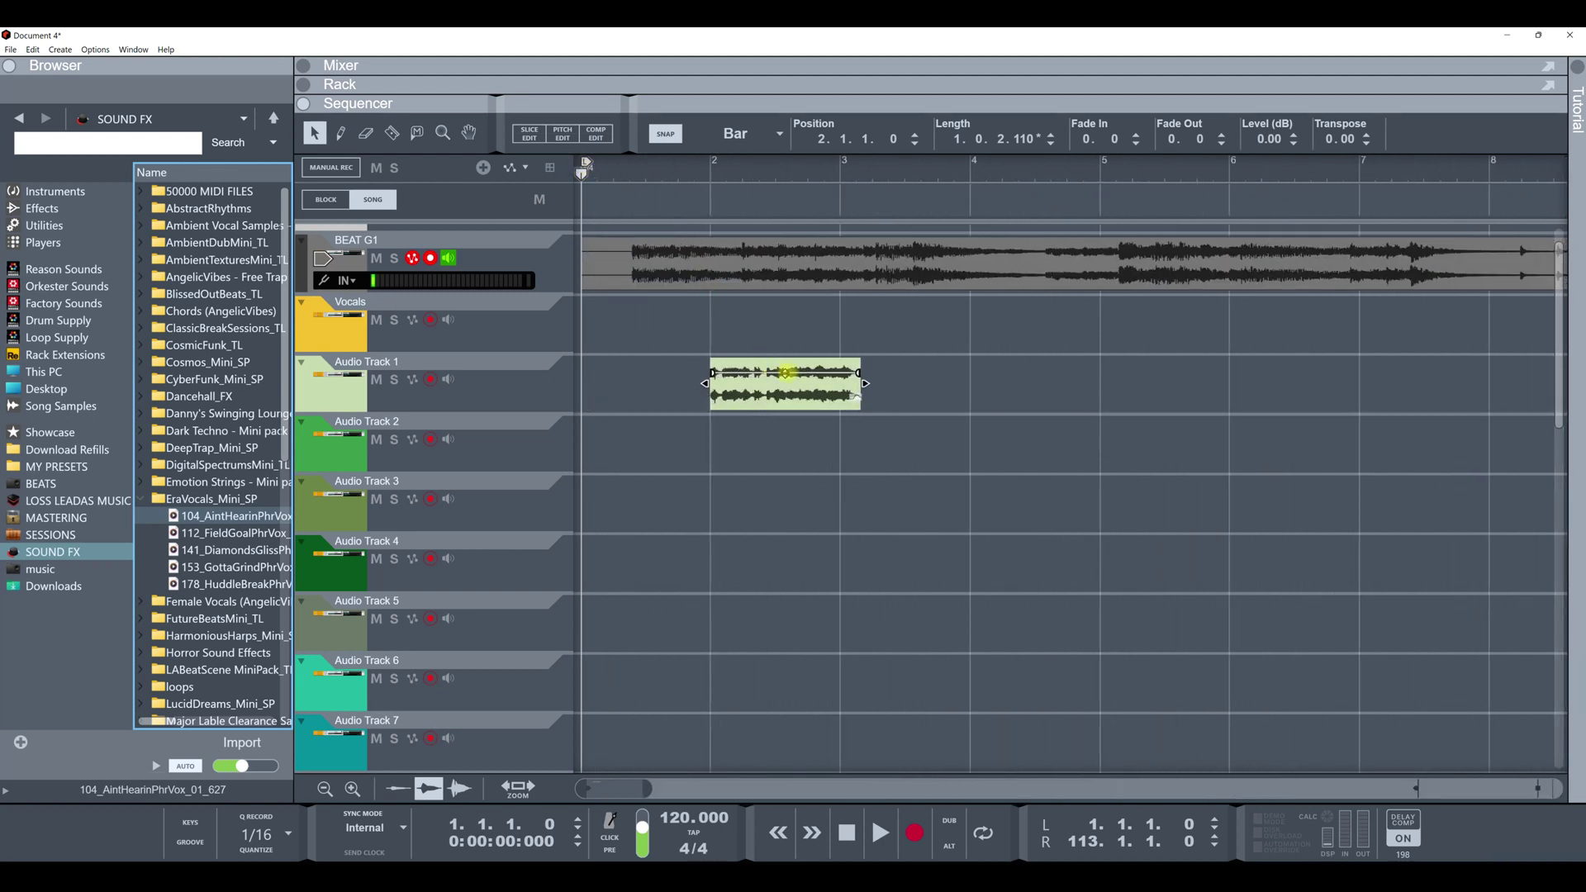
left_click_drag(785, 372, 785, 376)
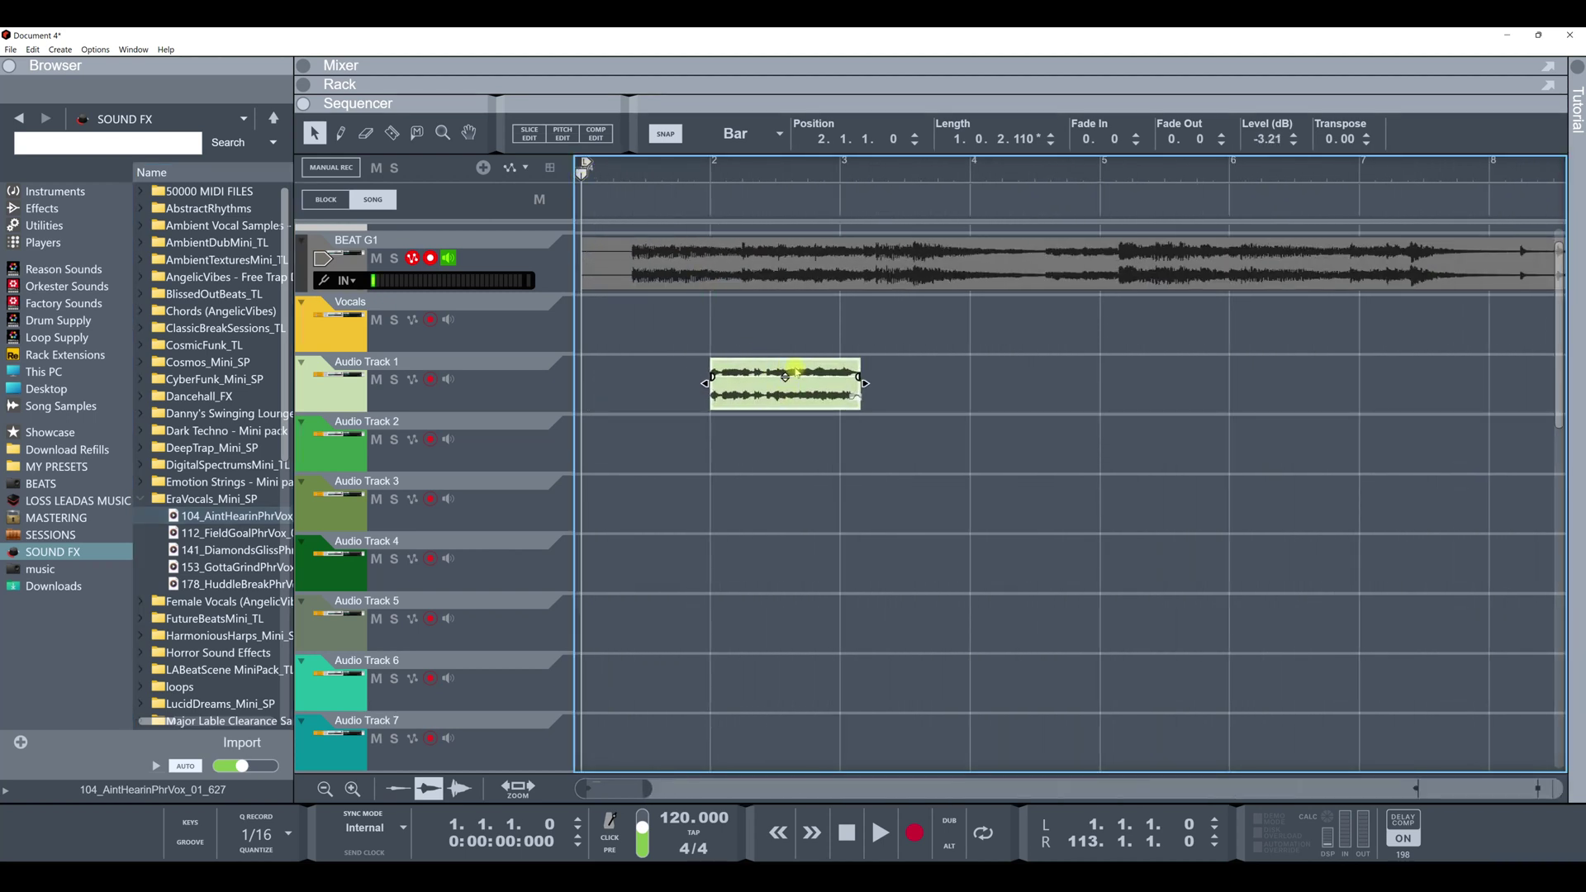
- Duplicate the vocal clip onto Audio Track 2, lower its level, and select both clips
key("ctrl+d")
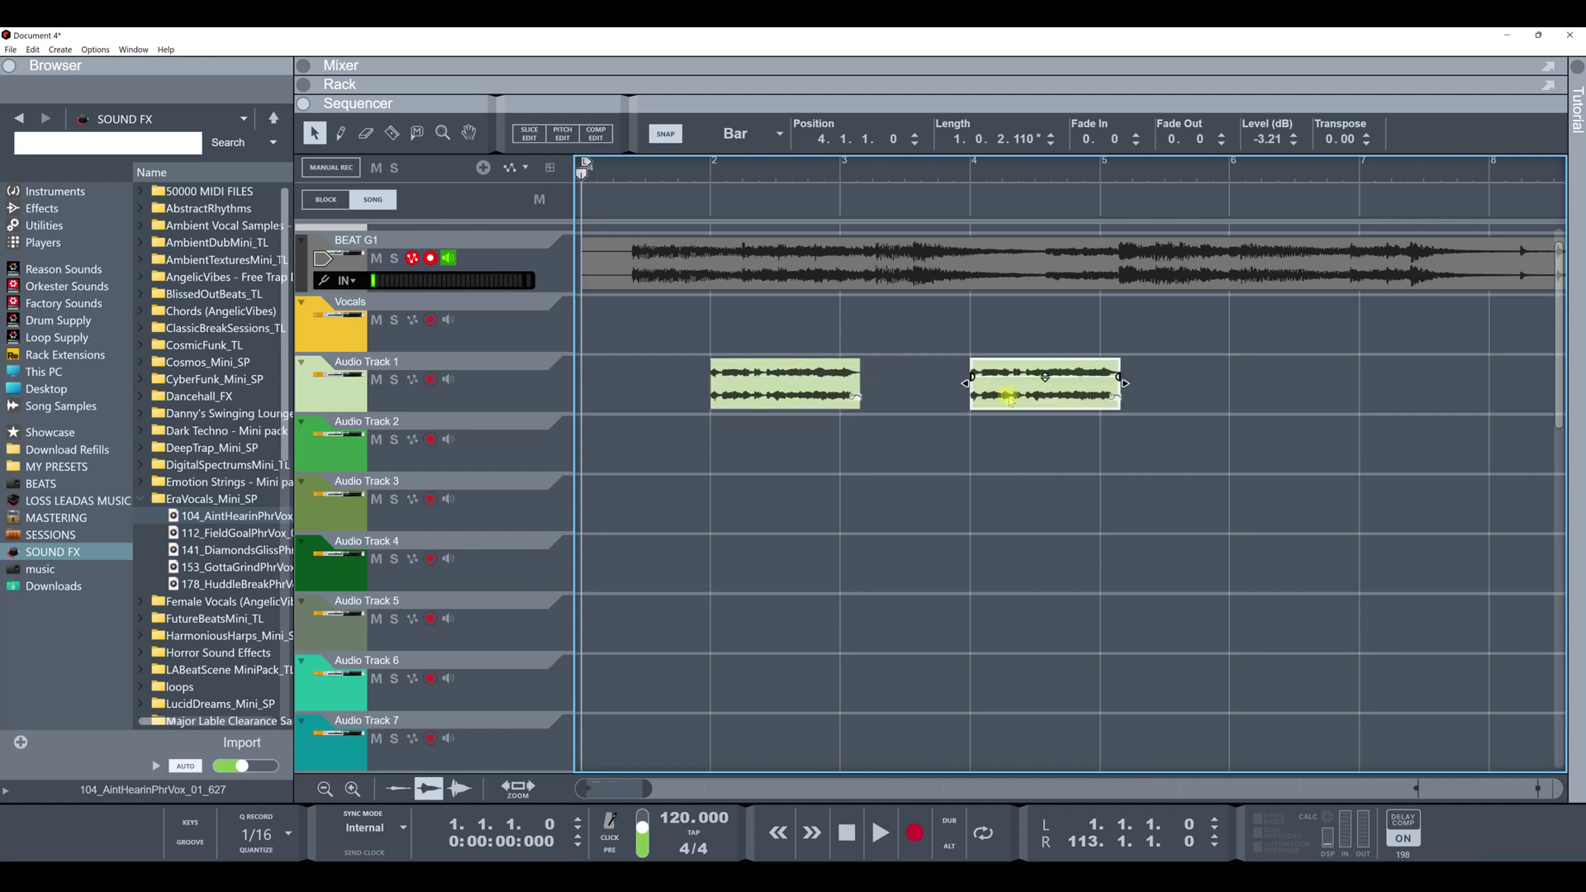
left_click_drag(1007, 397, 785, 399)
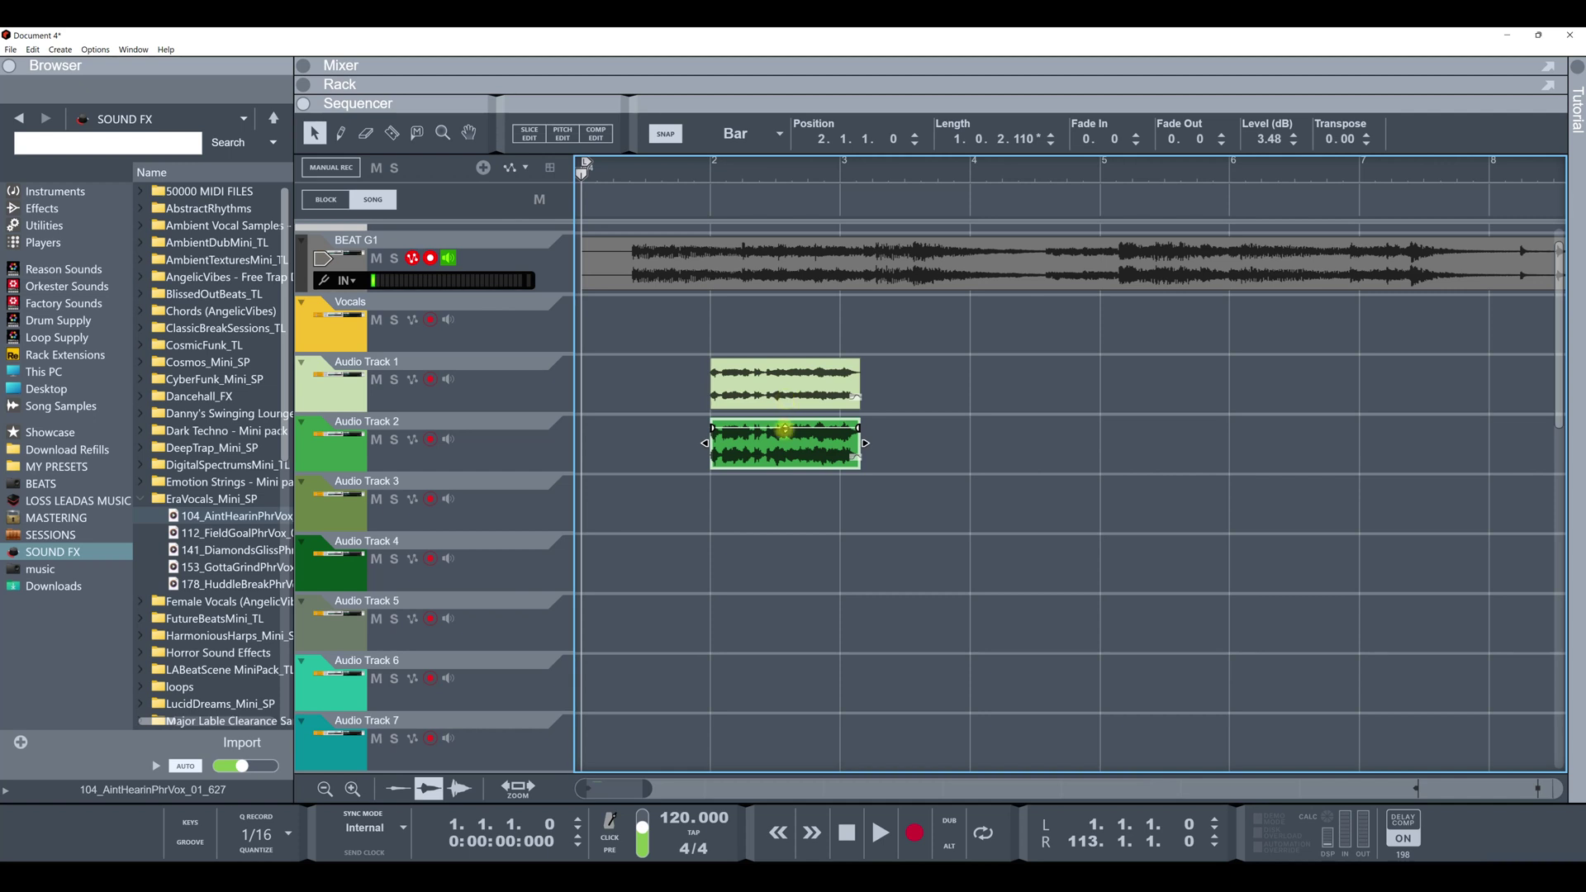
left_click_drag(785, 429, 786, 460)
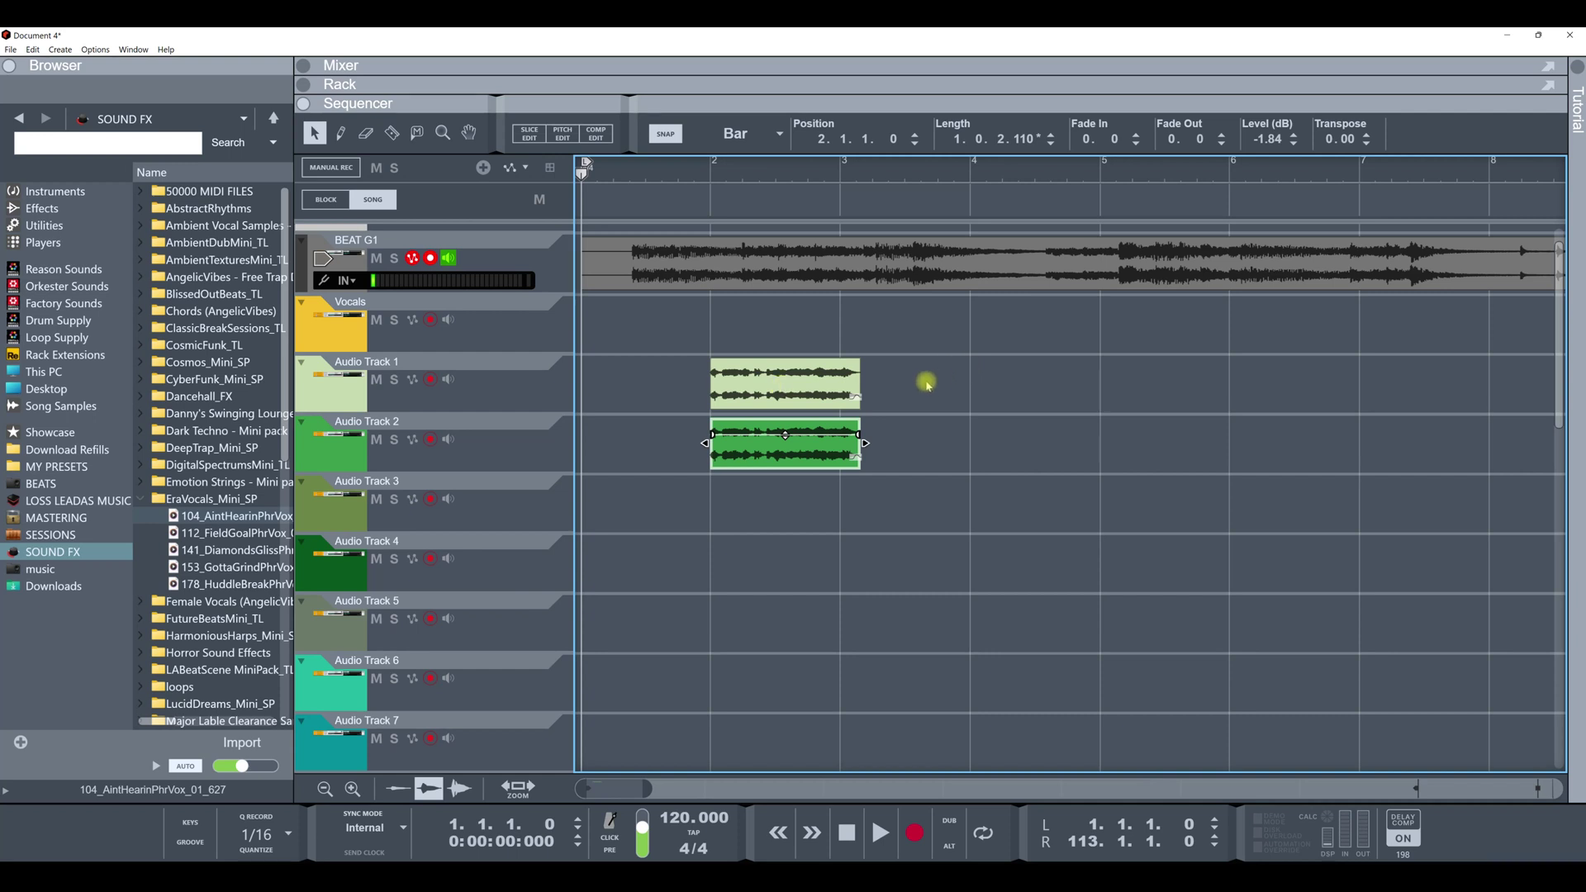
left_click_drag(890, 378, 757, 465)
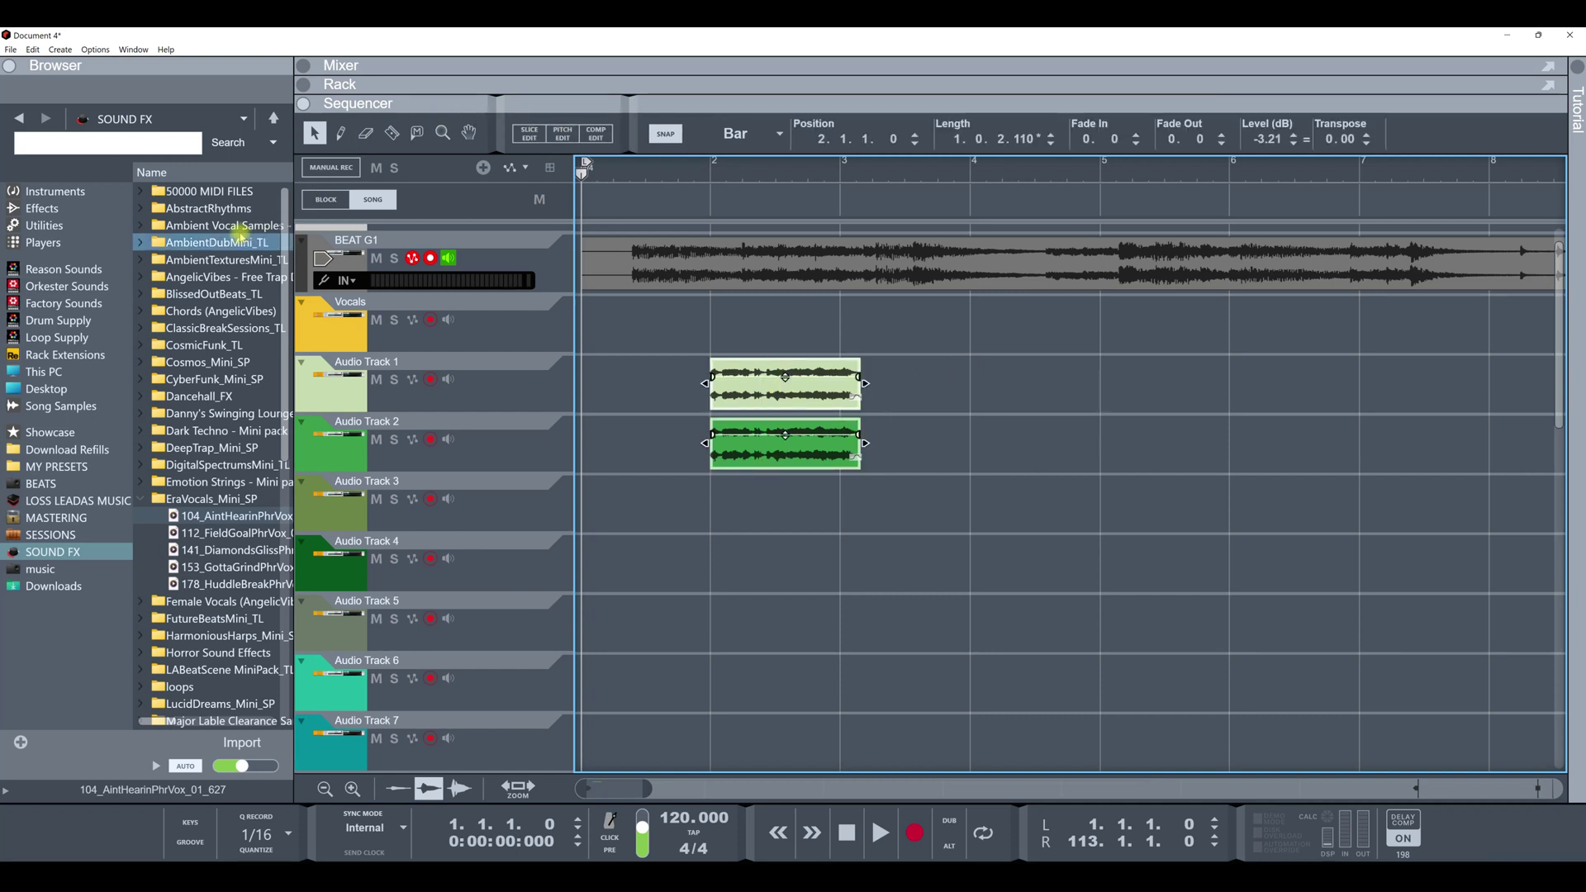
left_click(380, 65)
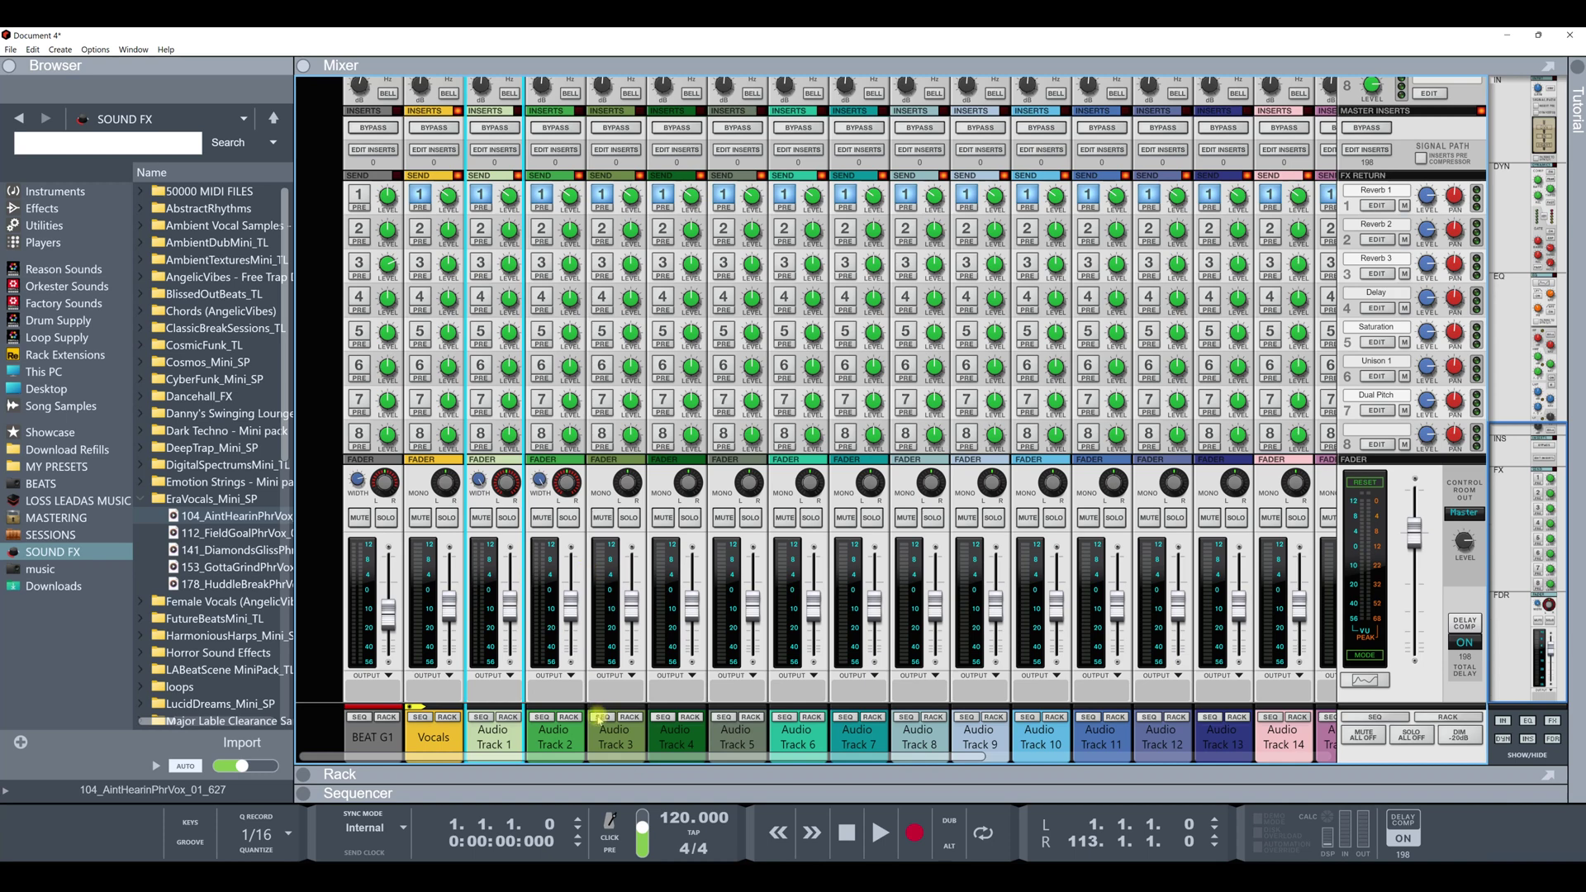
- Show the Rack and scroll up to the Tape Stop and Basic Master combinator devices
left_click(585, 774)
scroll(634, 620, "down", 10)
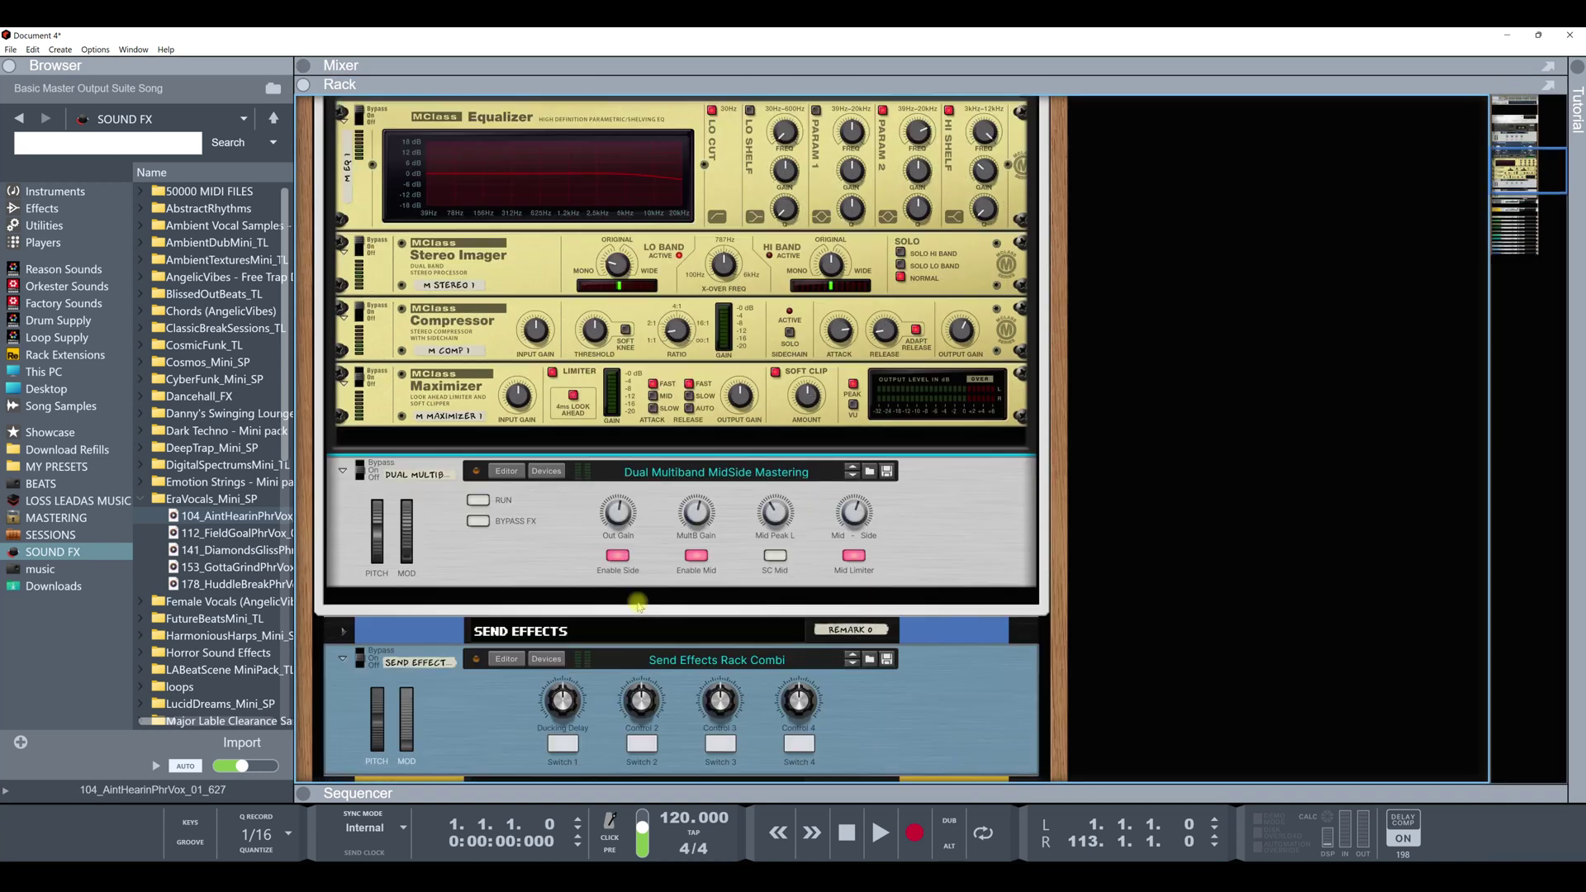
scroll(638, 606, "down", 5)
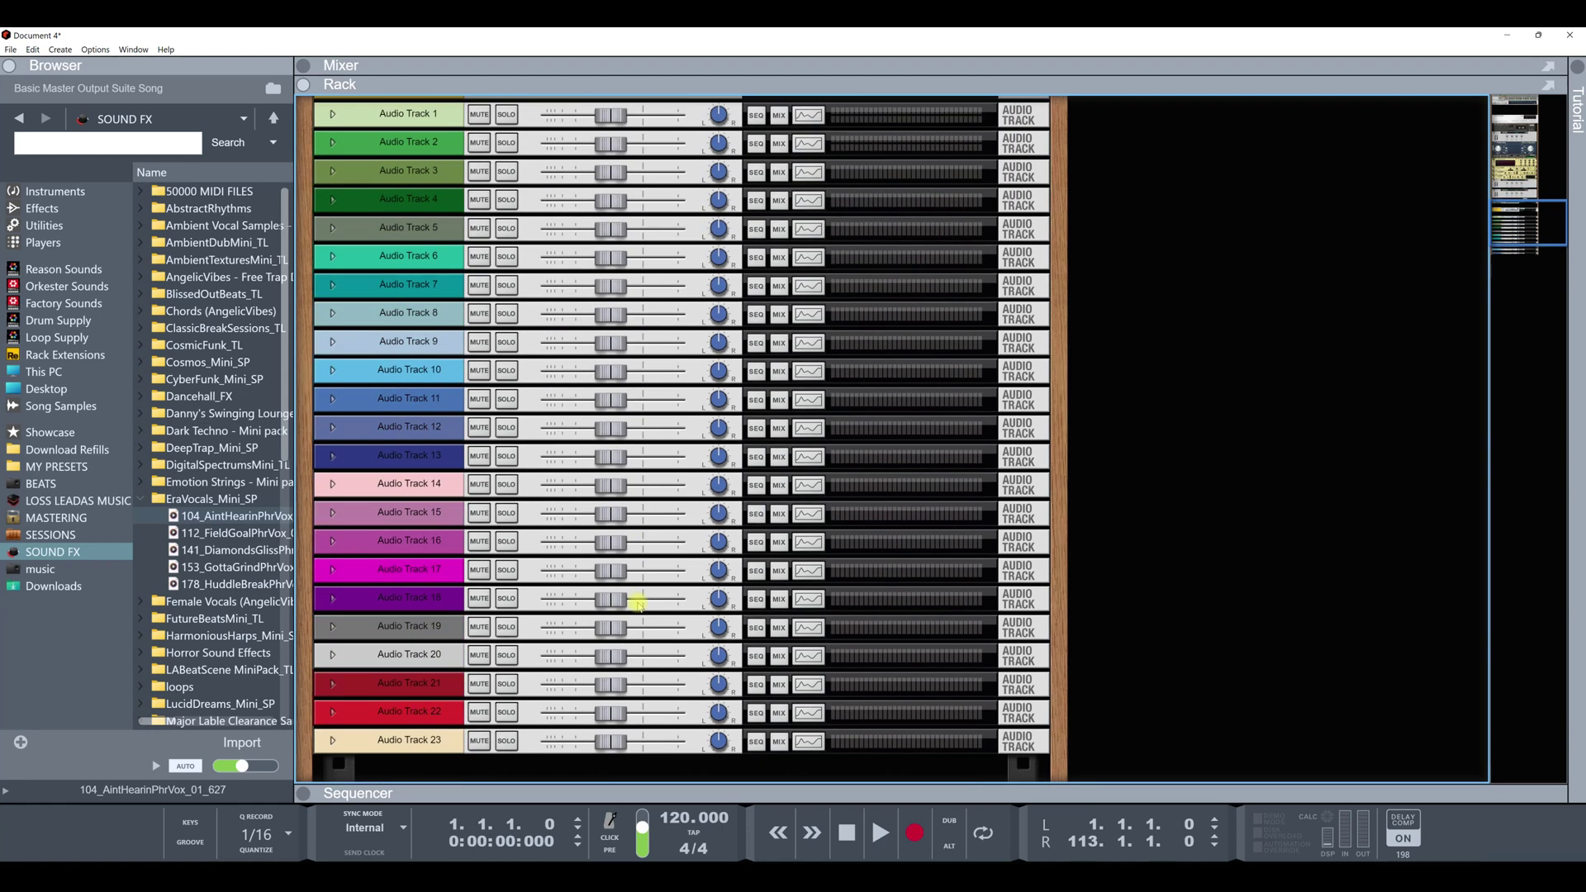
scroll(638, 606, "up", 5)
scroll(639, 606, "up", 8)
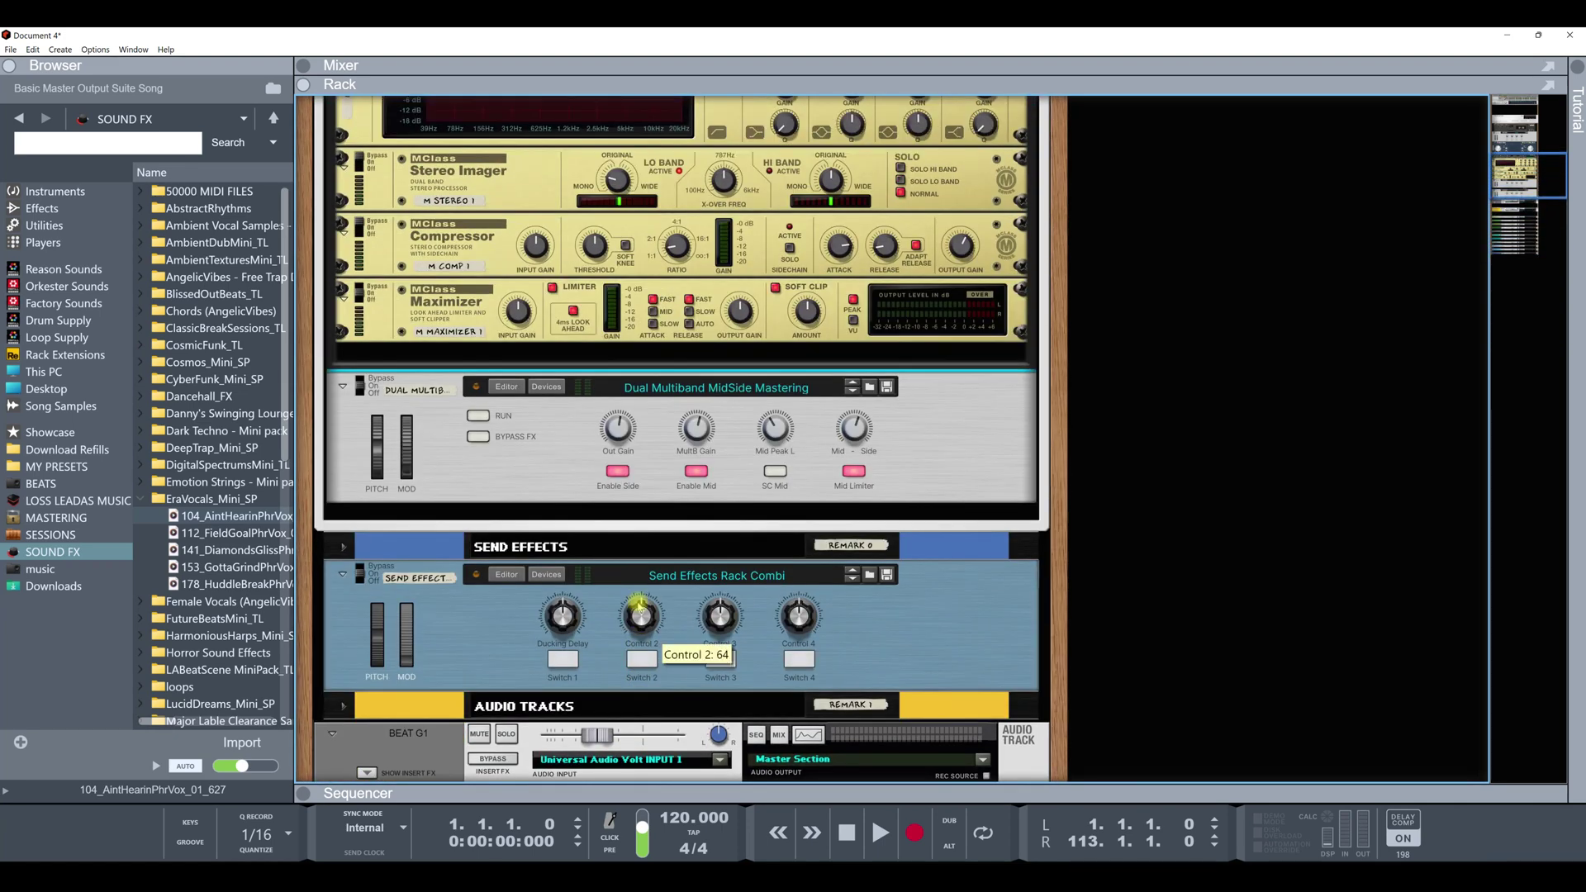
scroll(638, 606, "up", 4)
scroll(639, 606, "up", 4)
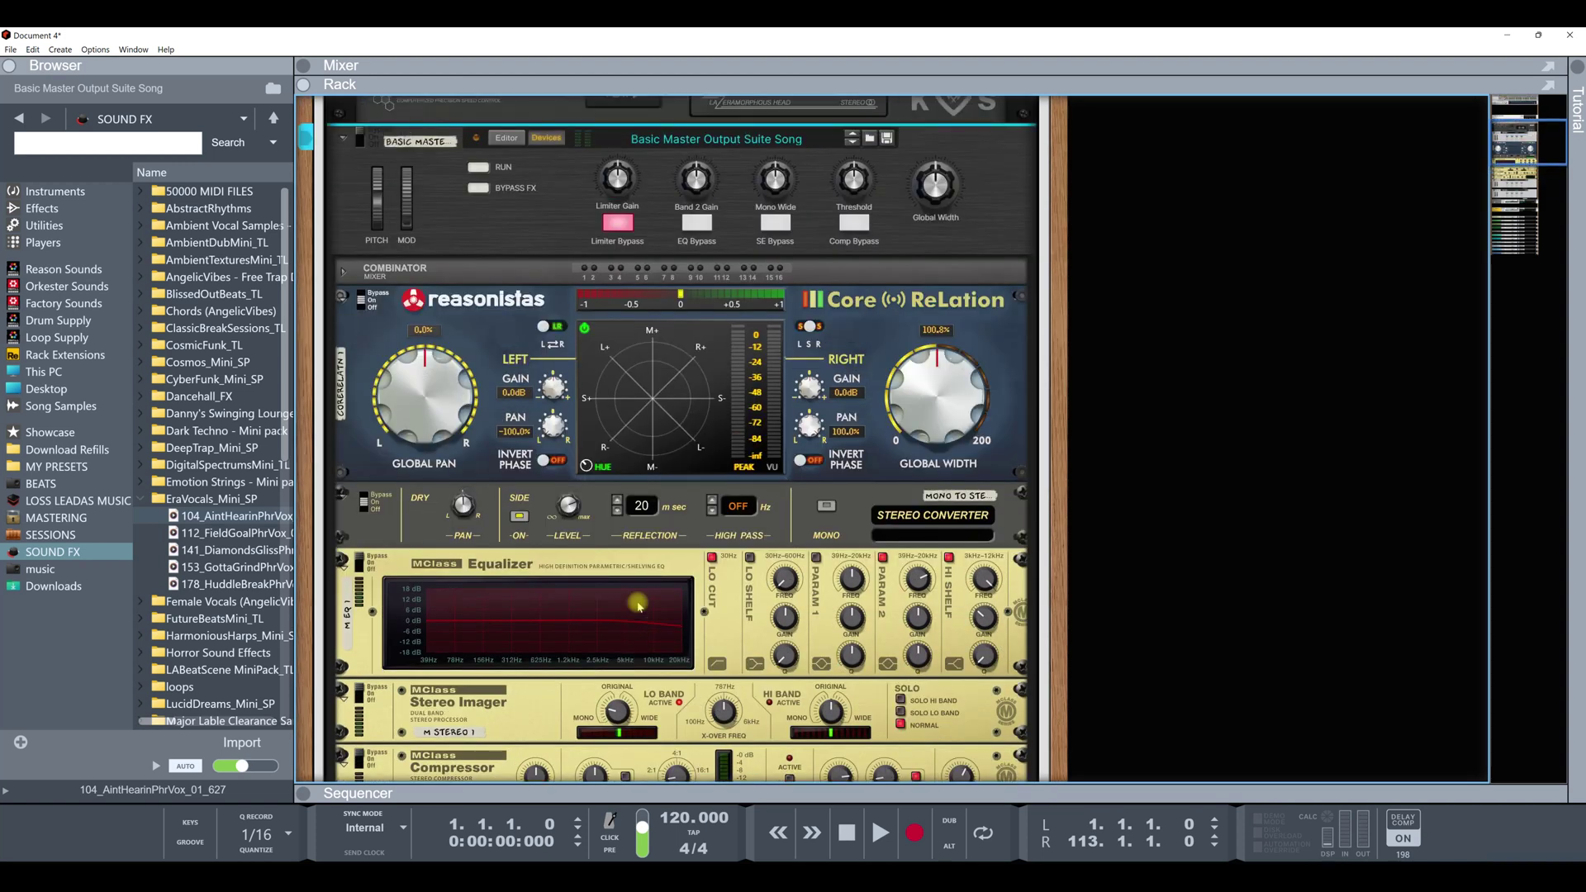
scroll(639, 605, "up", 4)
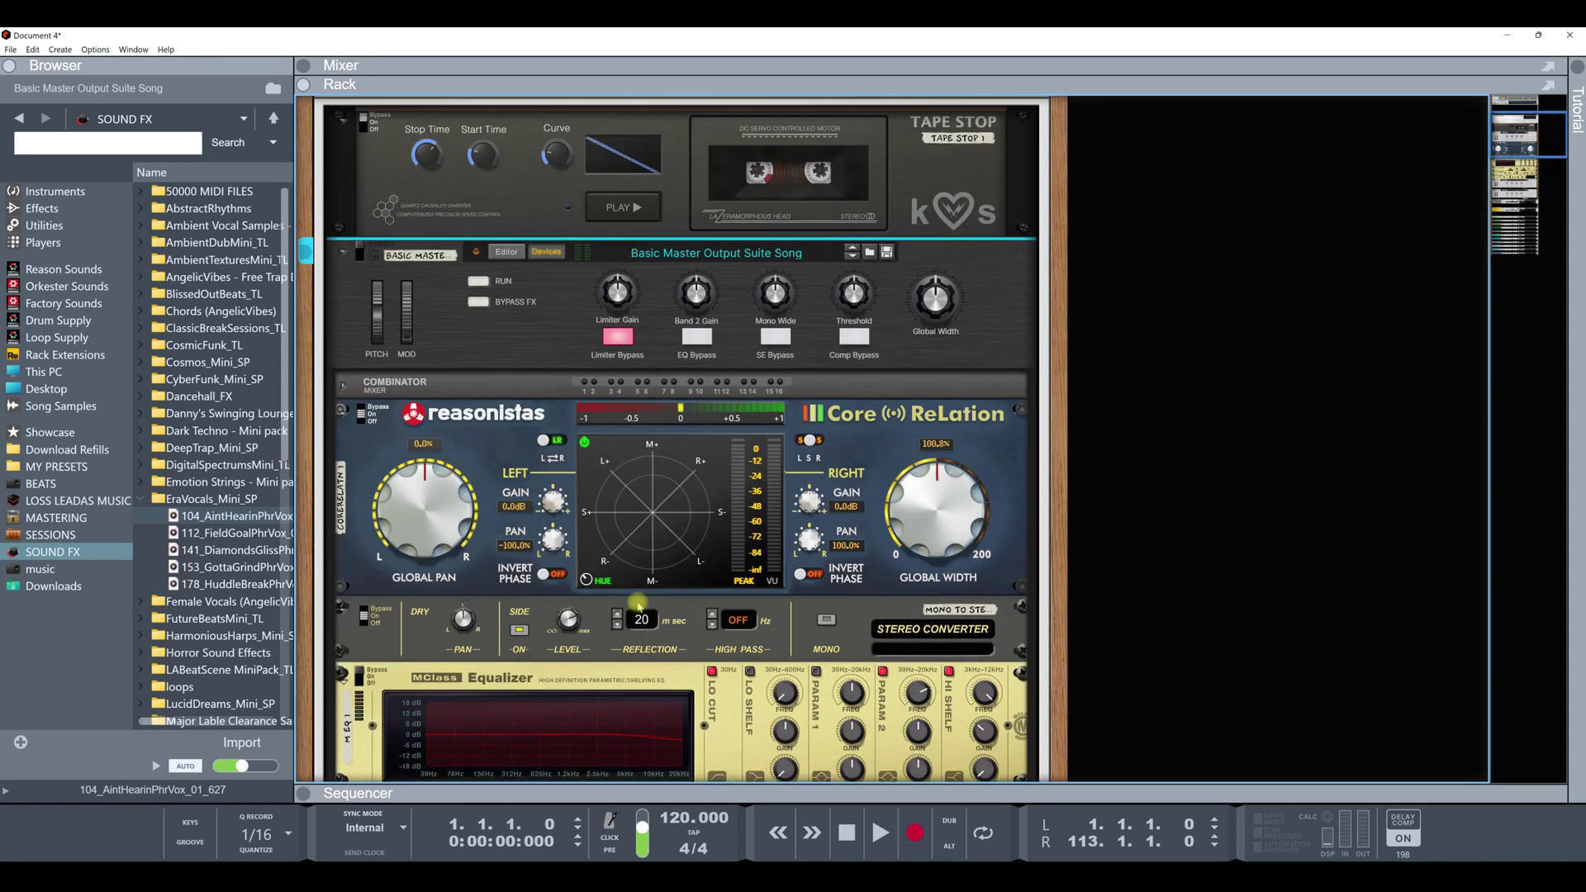